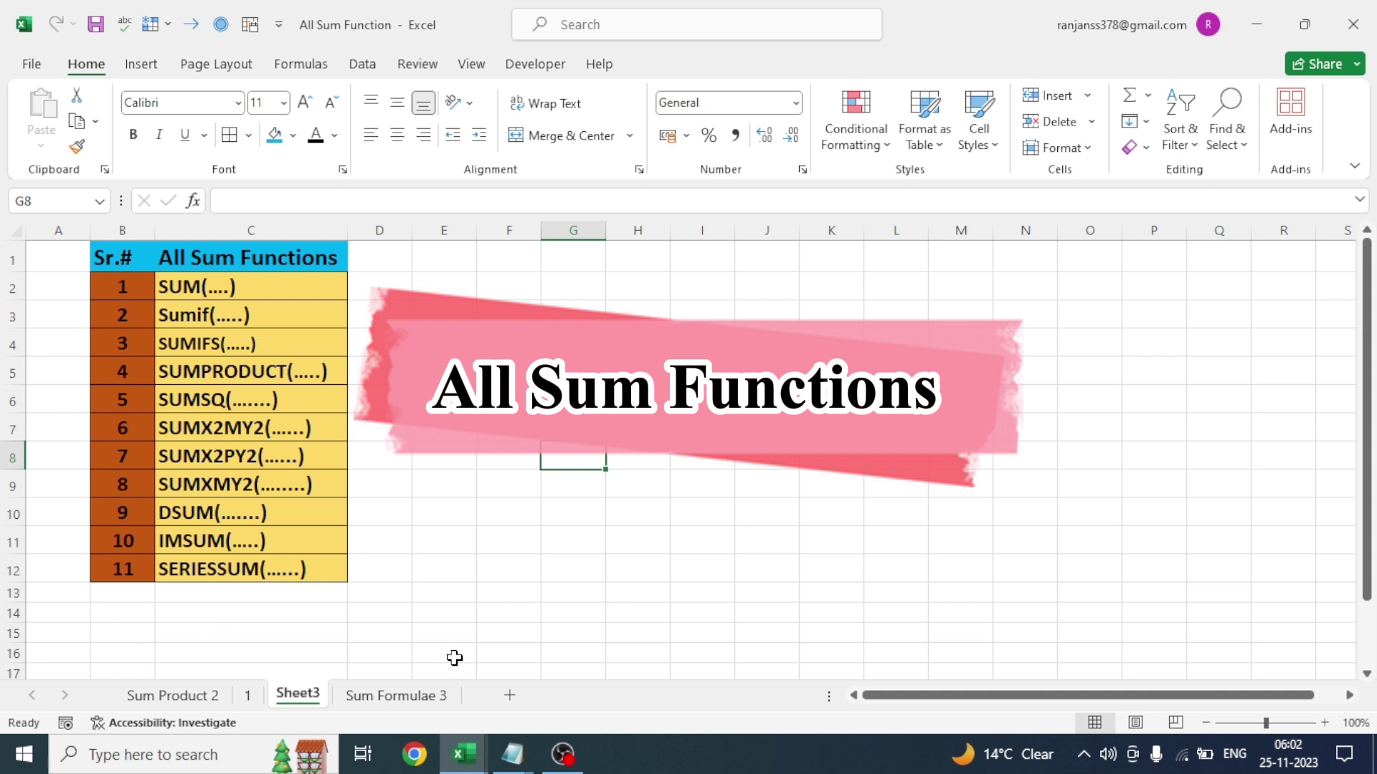
- Start a formula in cell G2 with =sum to bring up the available sum functions
click(573, 286)
text(=s)
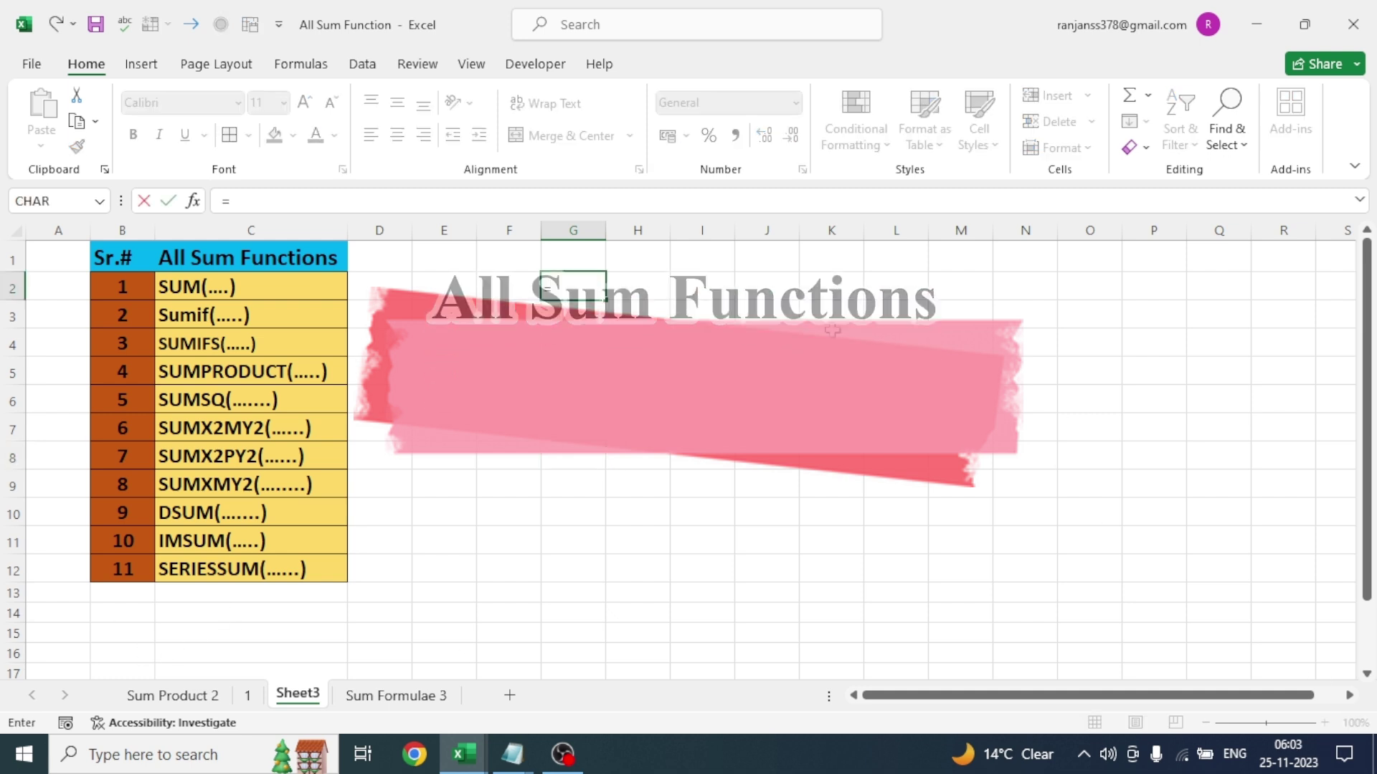
text(um)
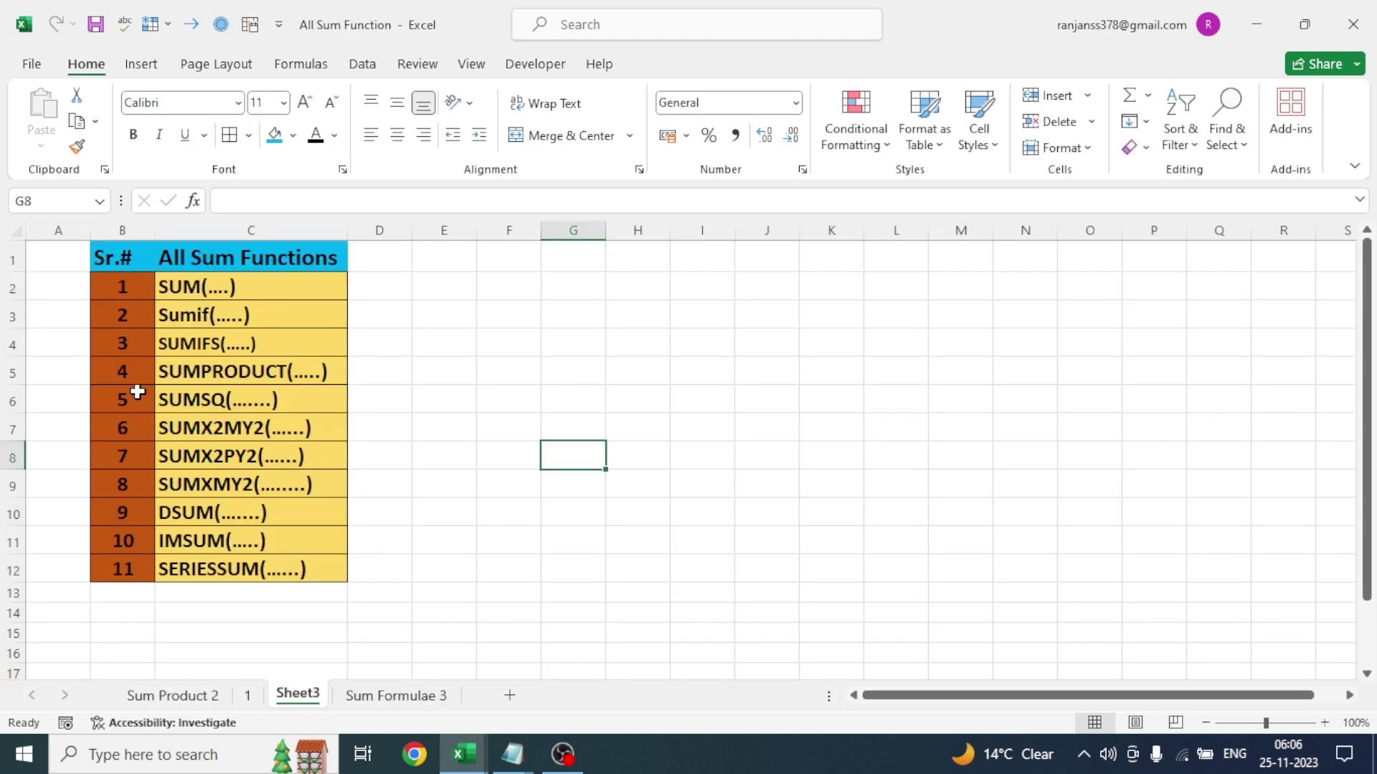
- Review the practice tables on sheets 1, Sum Product 2 and Sum Formulae 3, and return to the SUM row on sheet 1
click(249, 697)
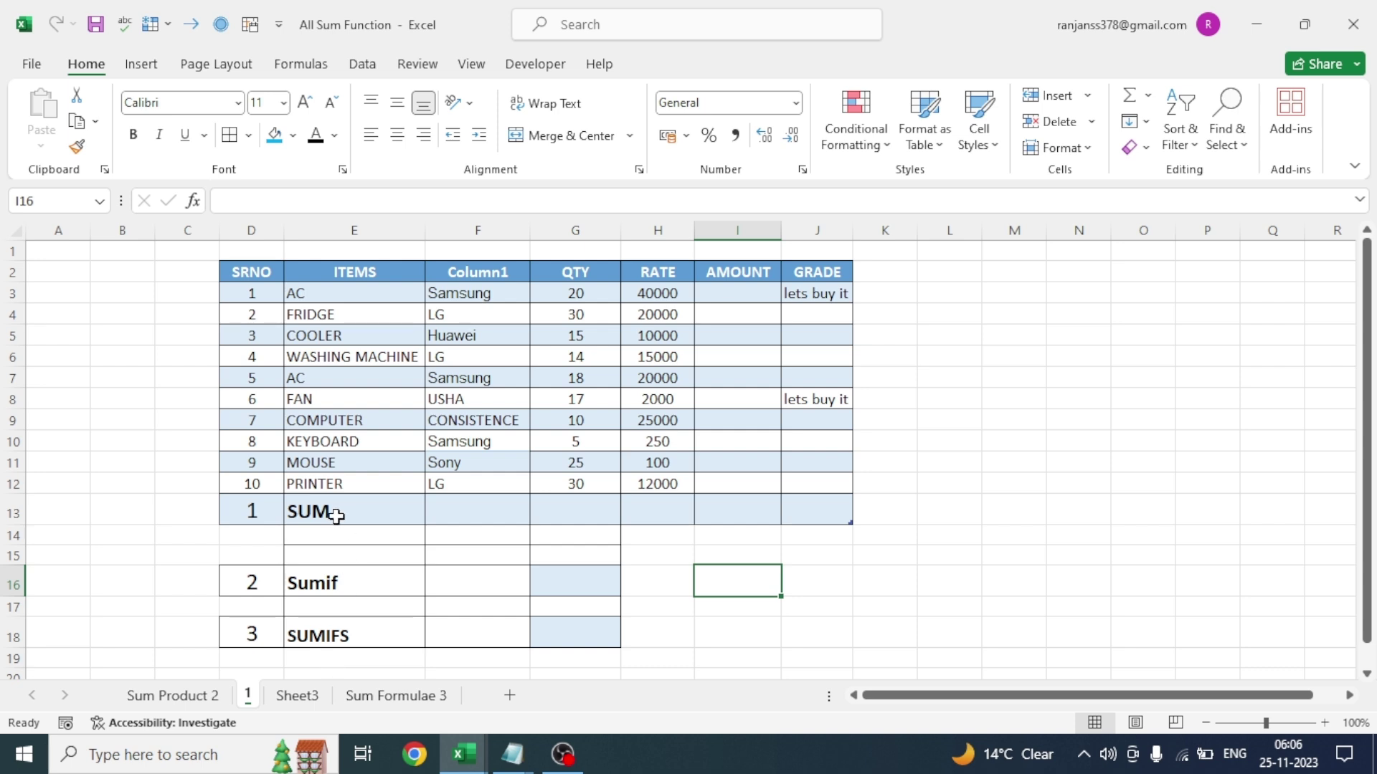
key(ctrl+Page_Up)
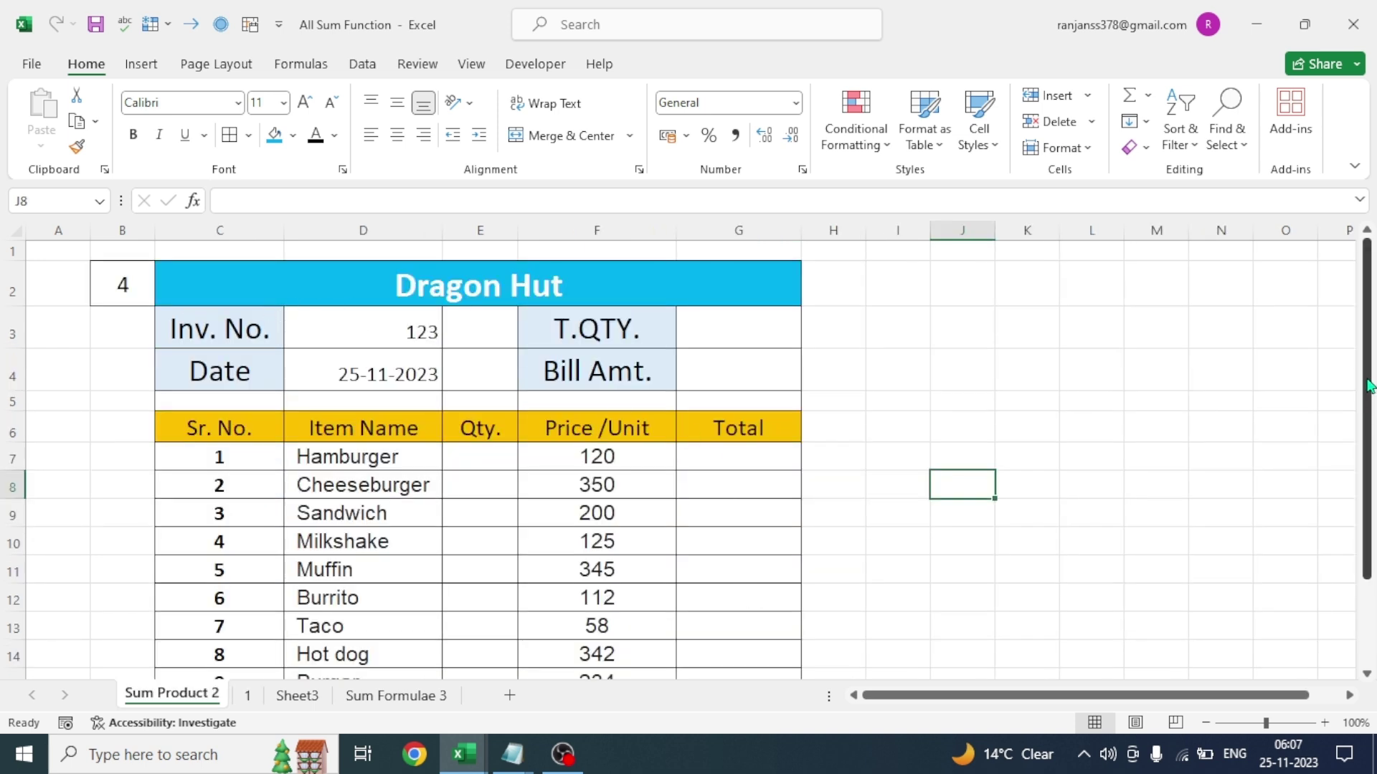
drag(1366, 385, 1372, 451)
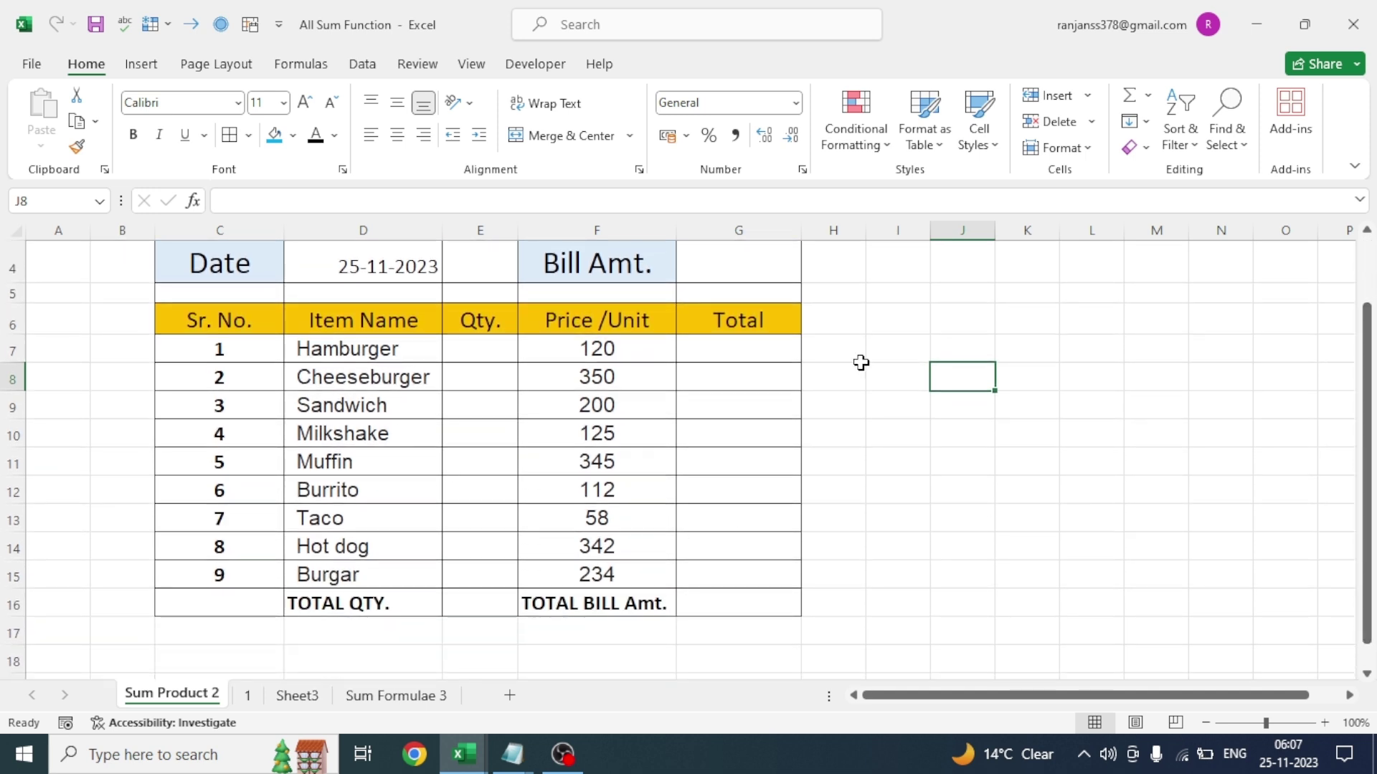
click(385, 696)
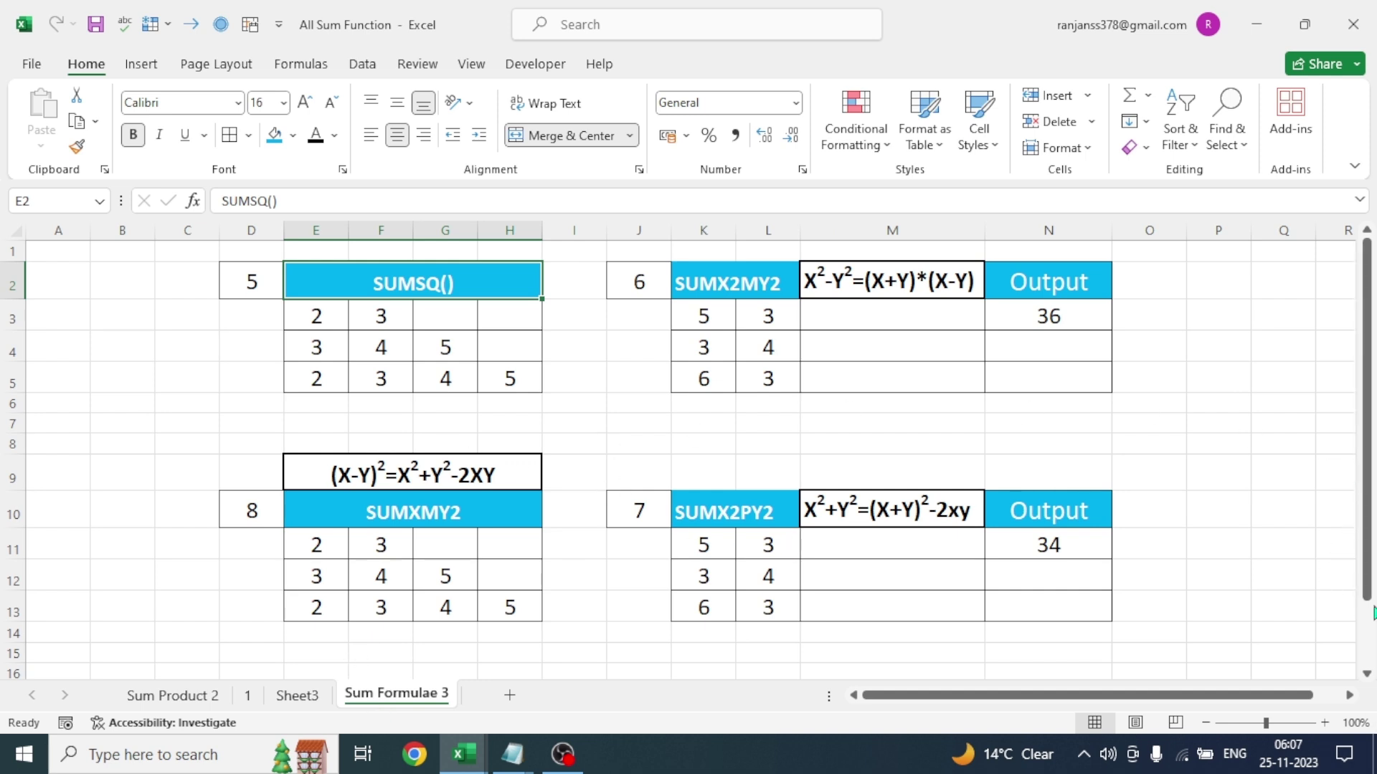
click(249, 695)
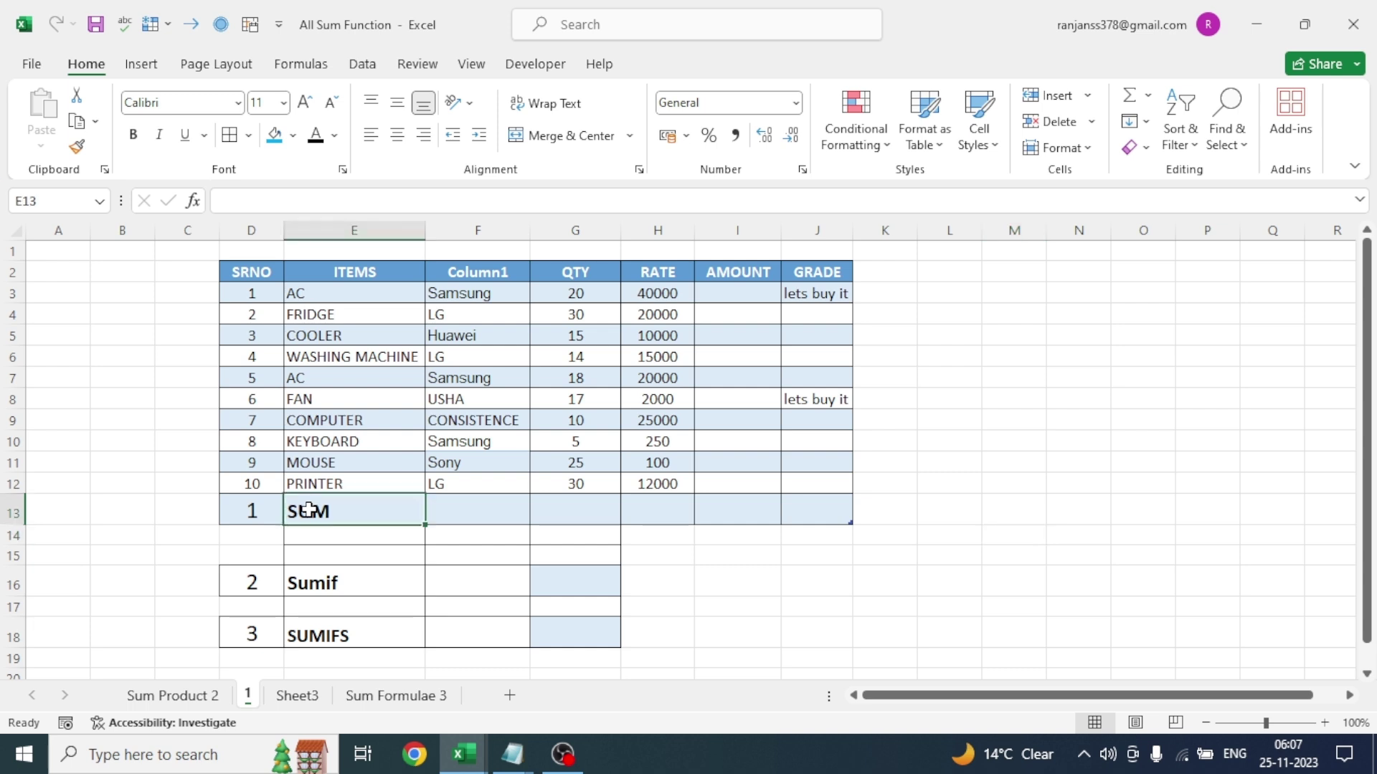
click(308, 509)
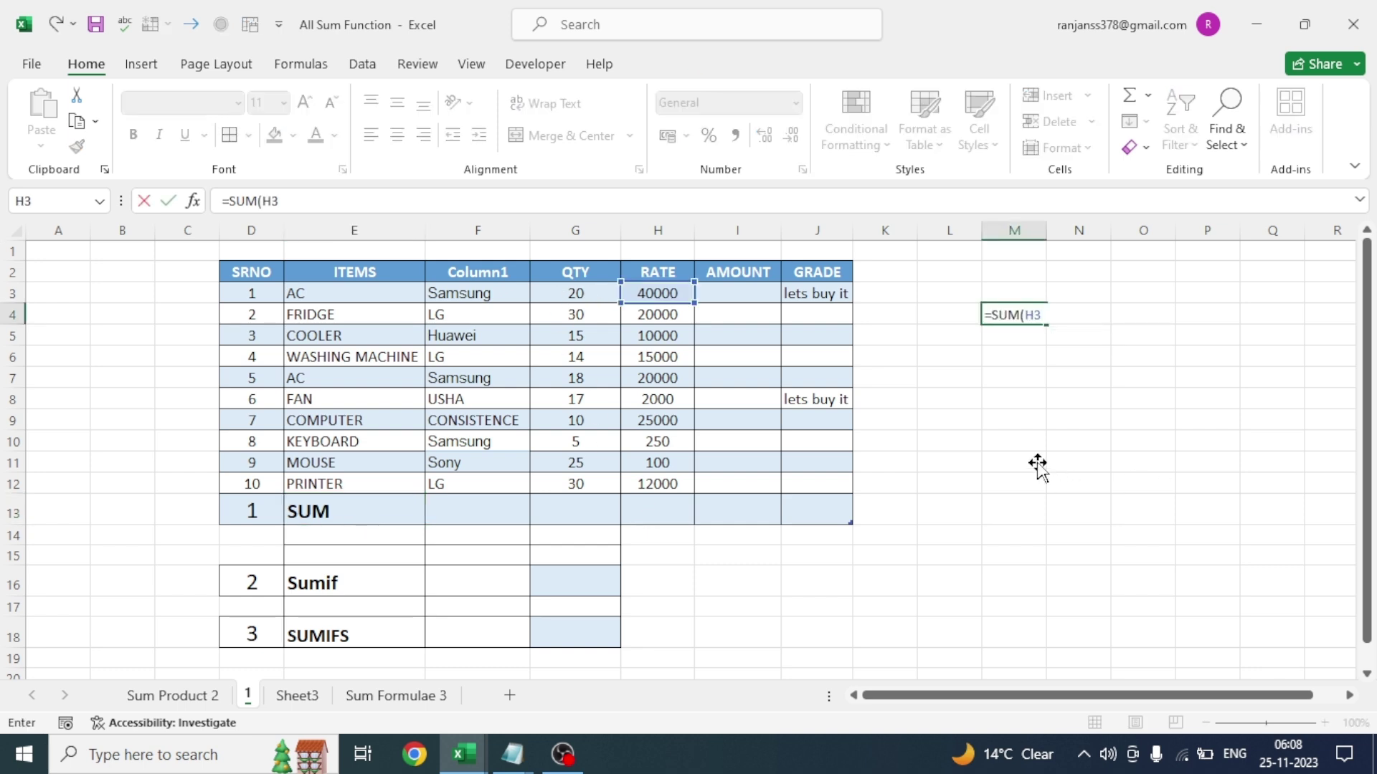
- Enter the formula =SUM(H3,H5,H8,H10) in cell M4 to add four individual rates
click(1053, 462)
click(1023, 313)
text(=)
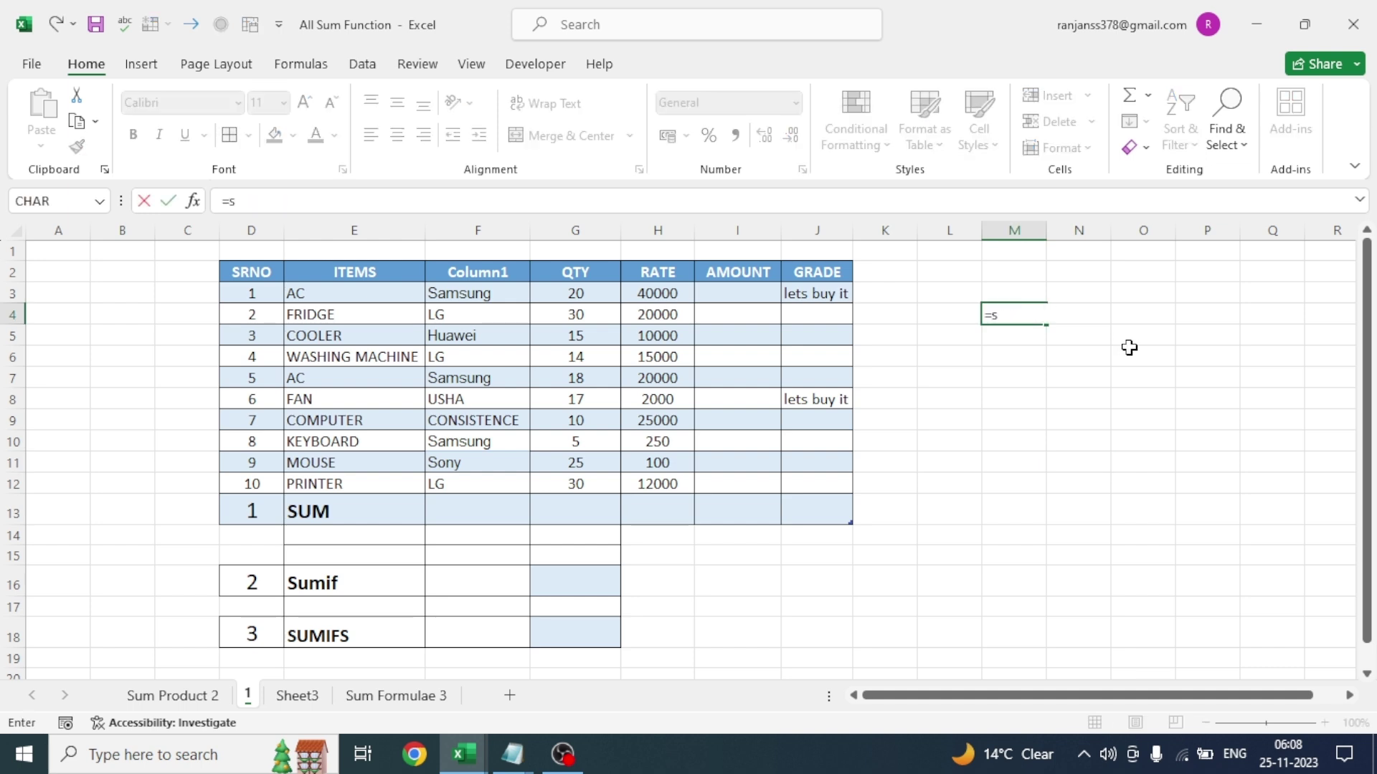
text(sum)
key(Tab)
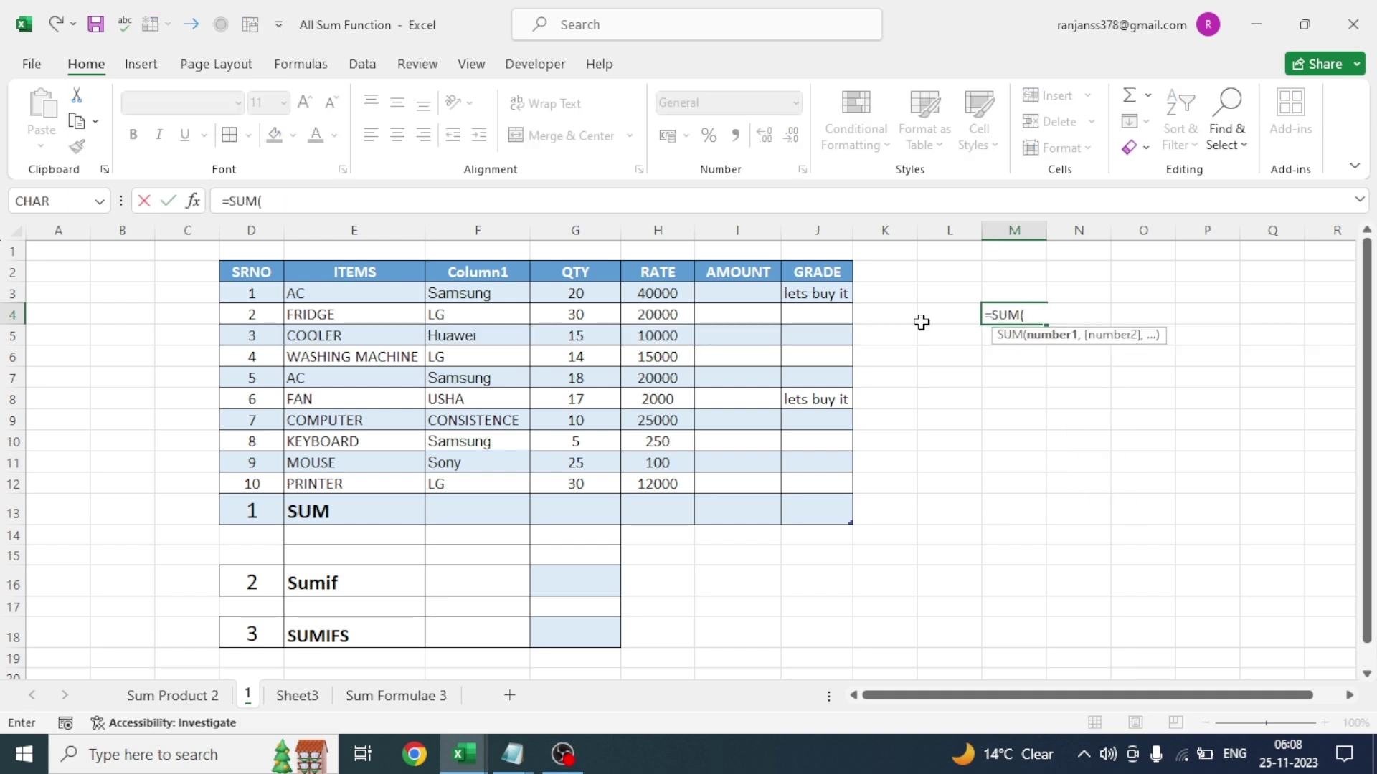
click(643, 292)
text(,)
click(651, 331)
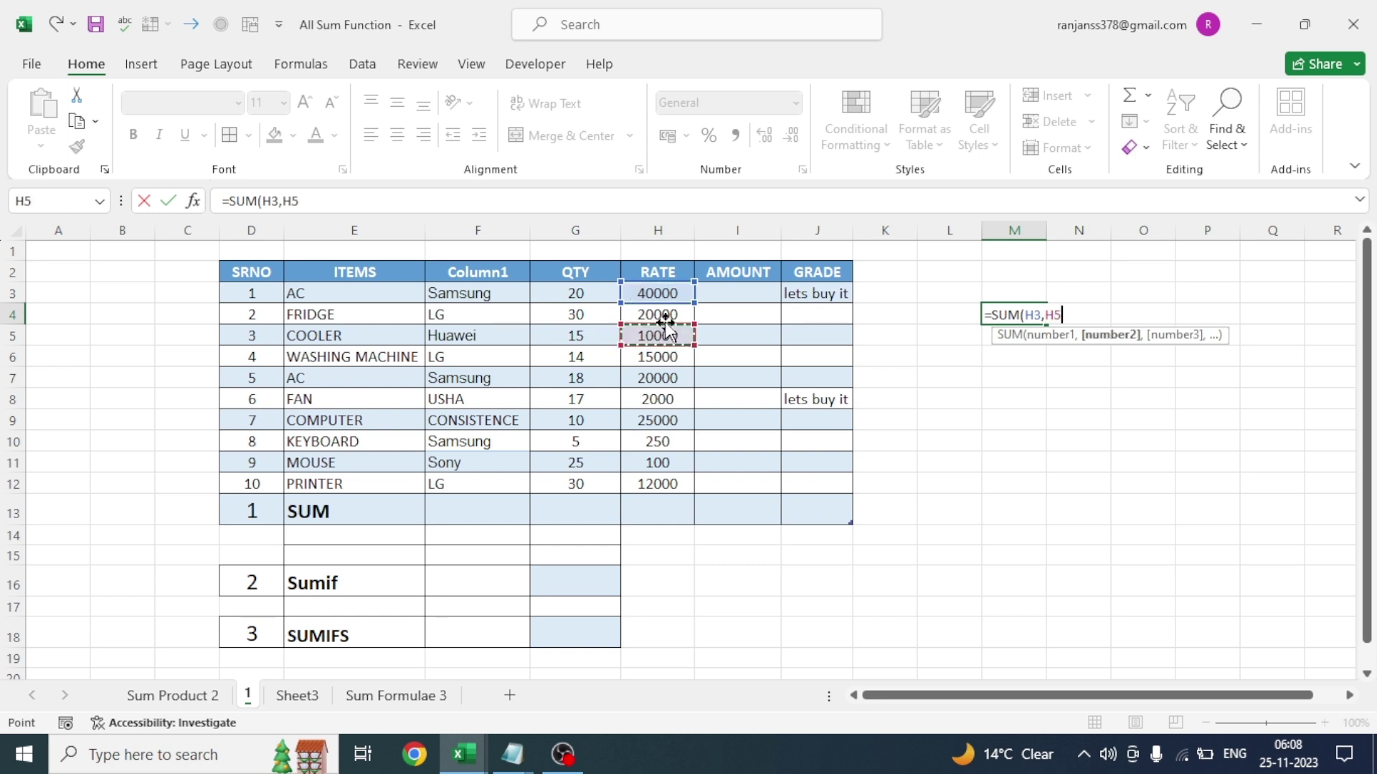
text(,)
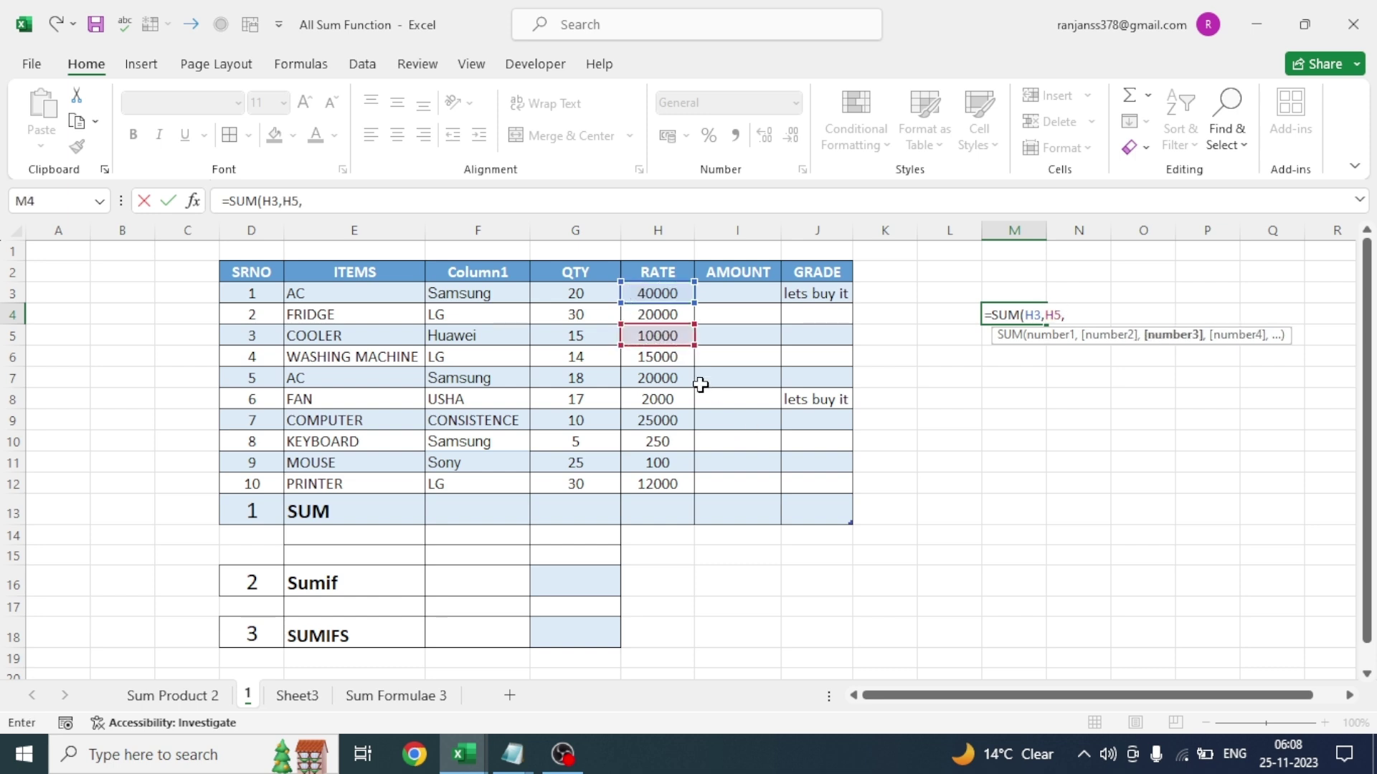
click(654, 399)
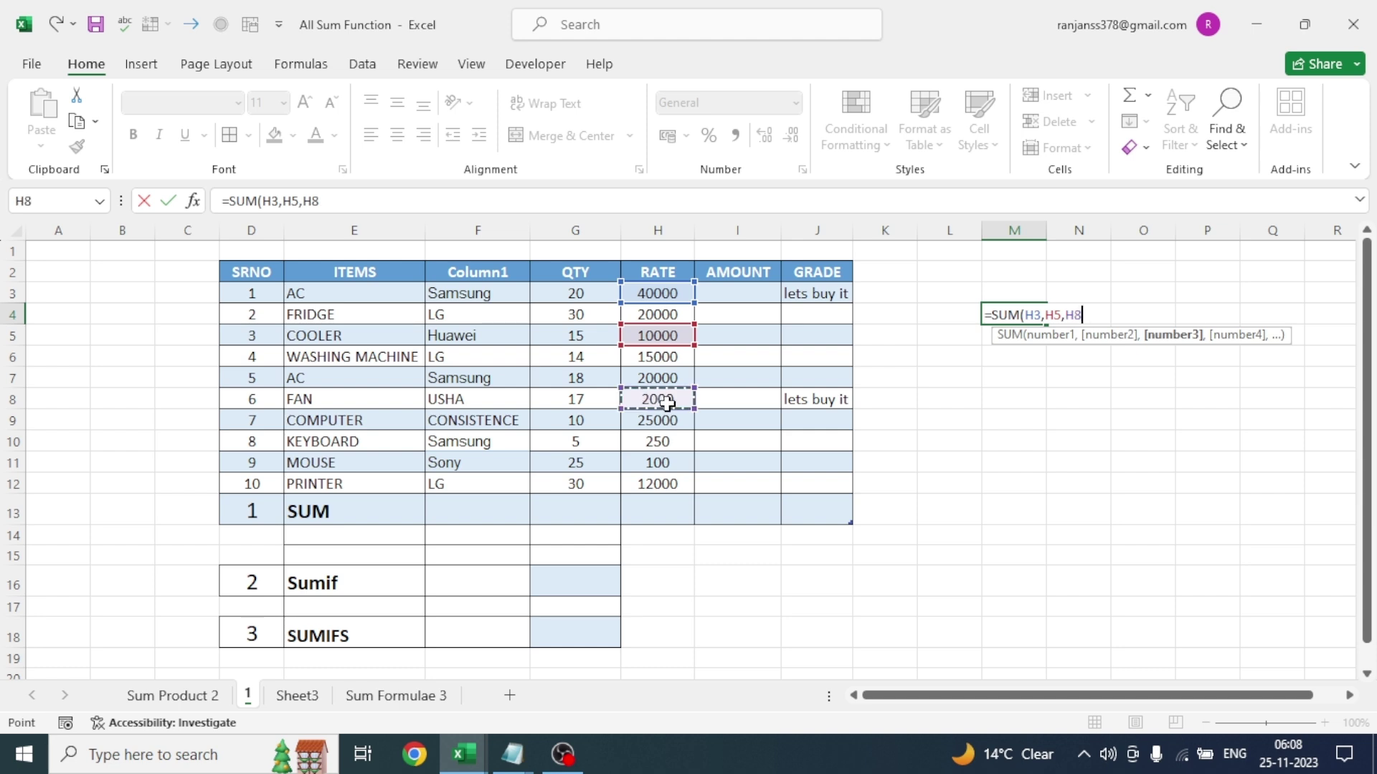
text(,)
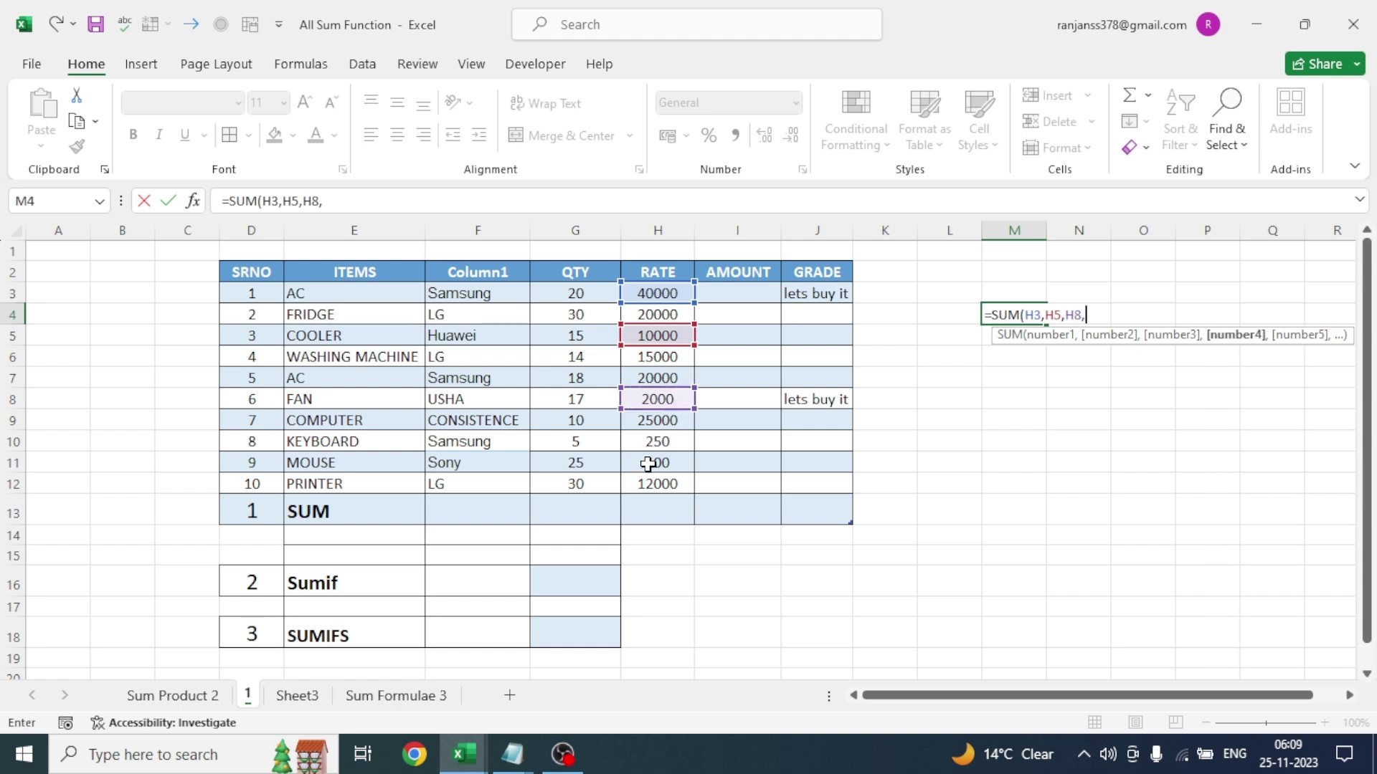
click(658, 444)
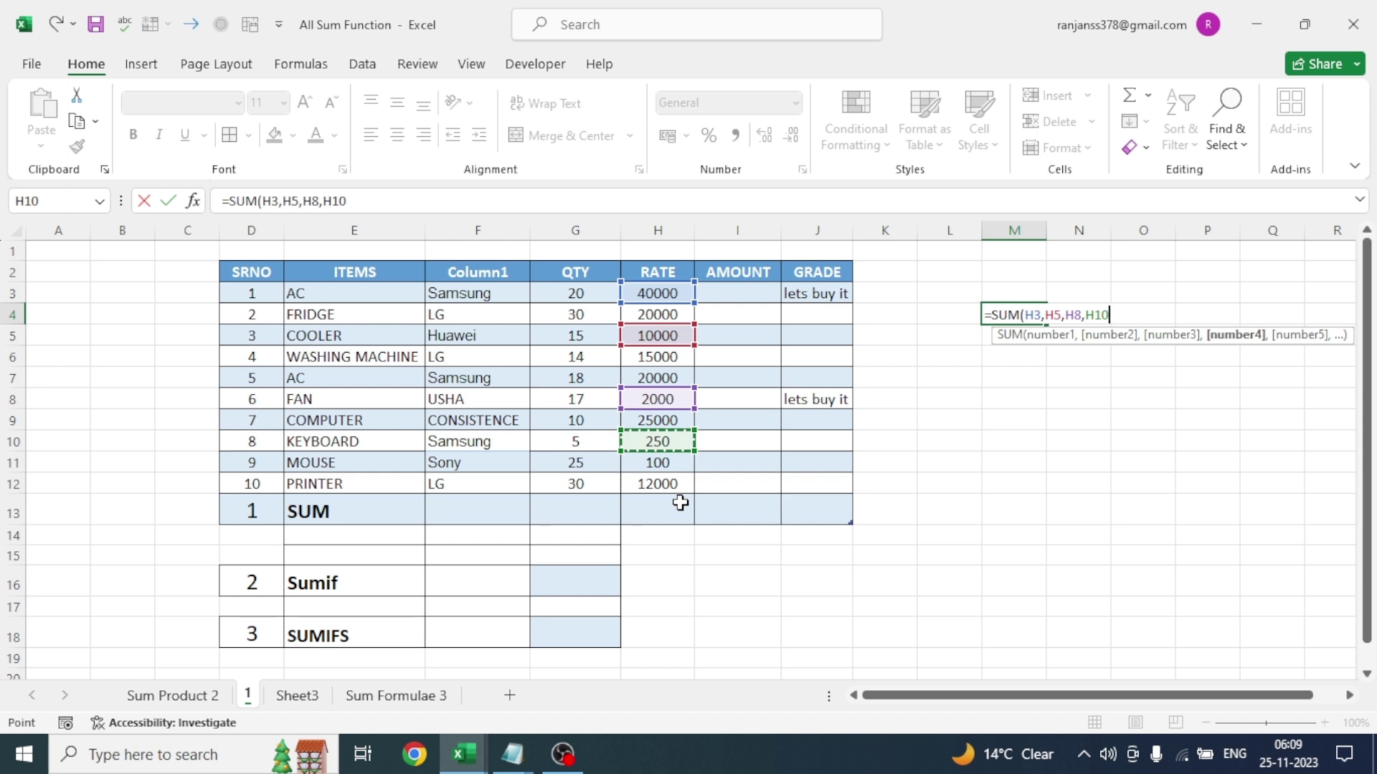
text())
key(Return)
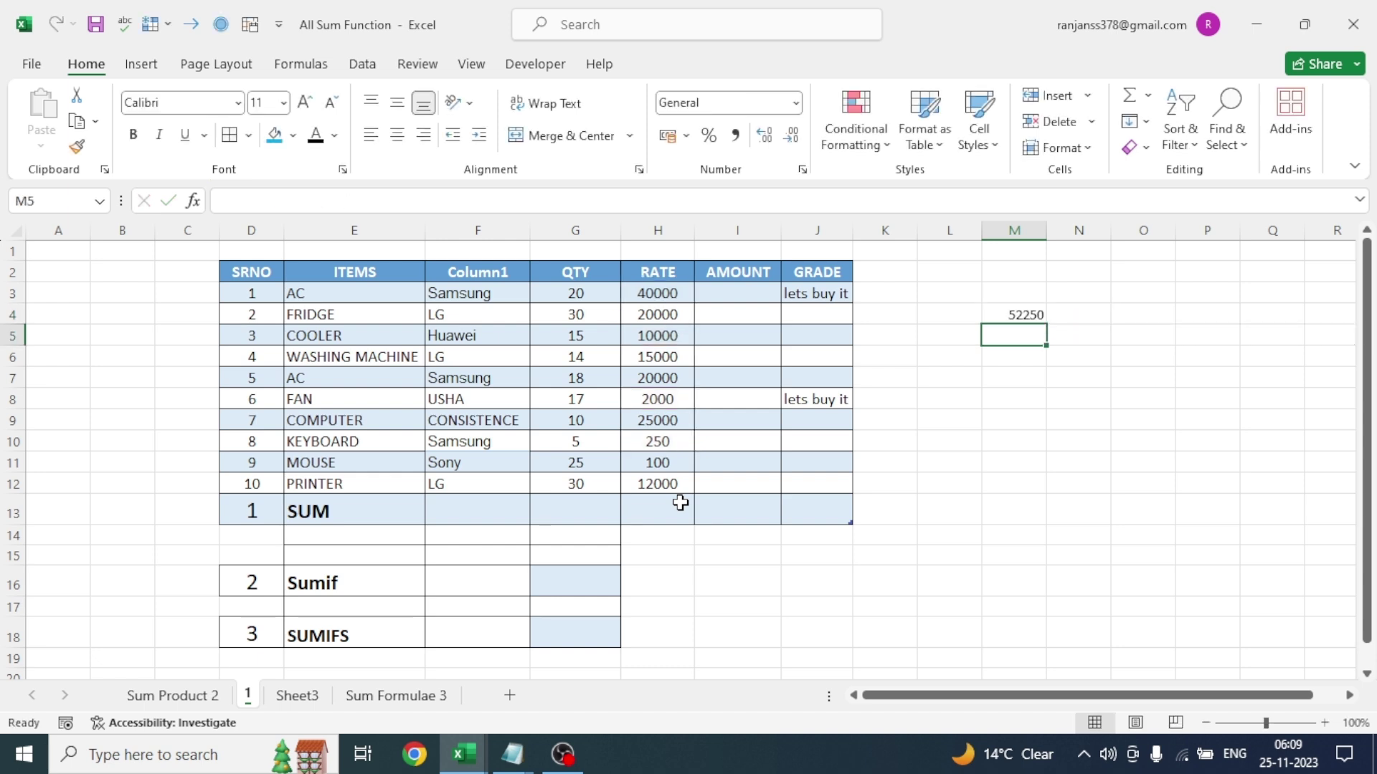
click(1016, 316)
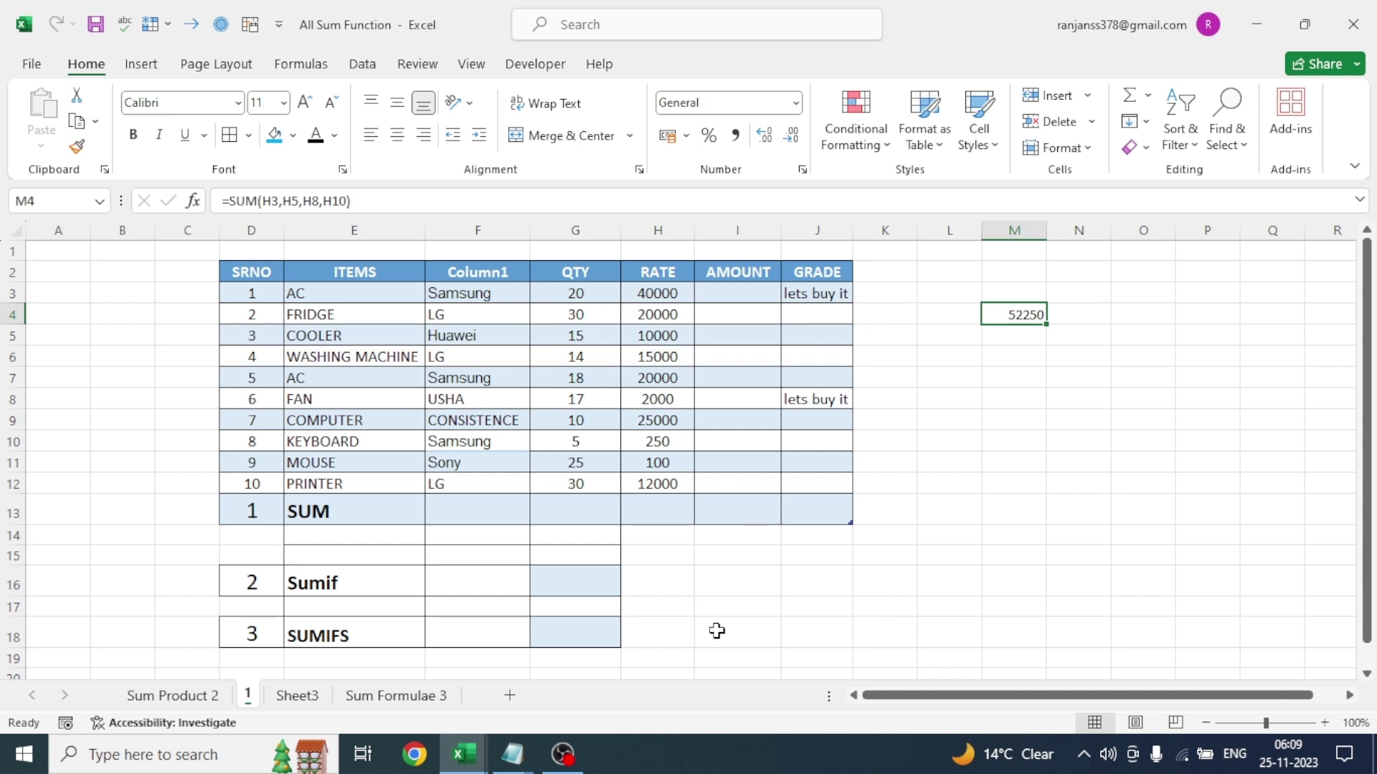
- Total the RATE column in cell H13 with the formula =SUM(H3:H12)
click(655, 514)
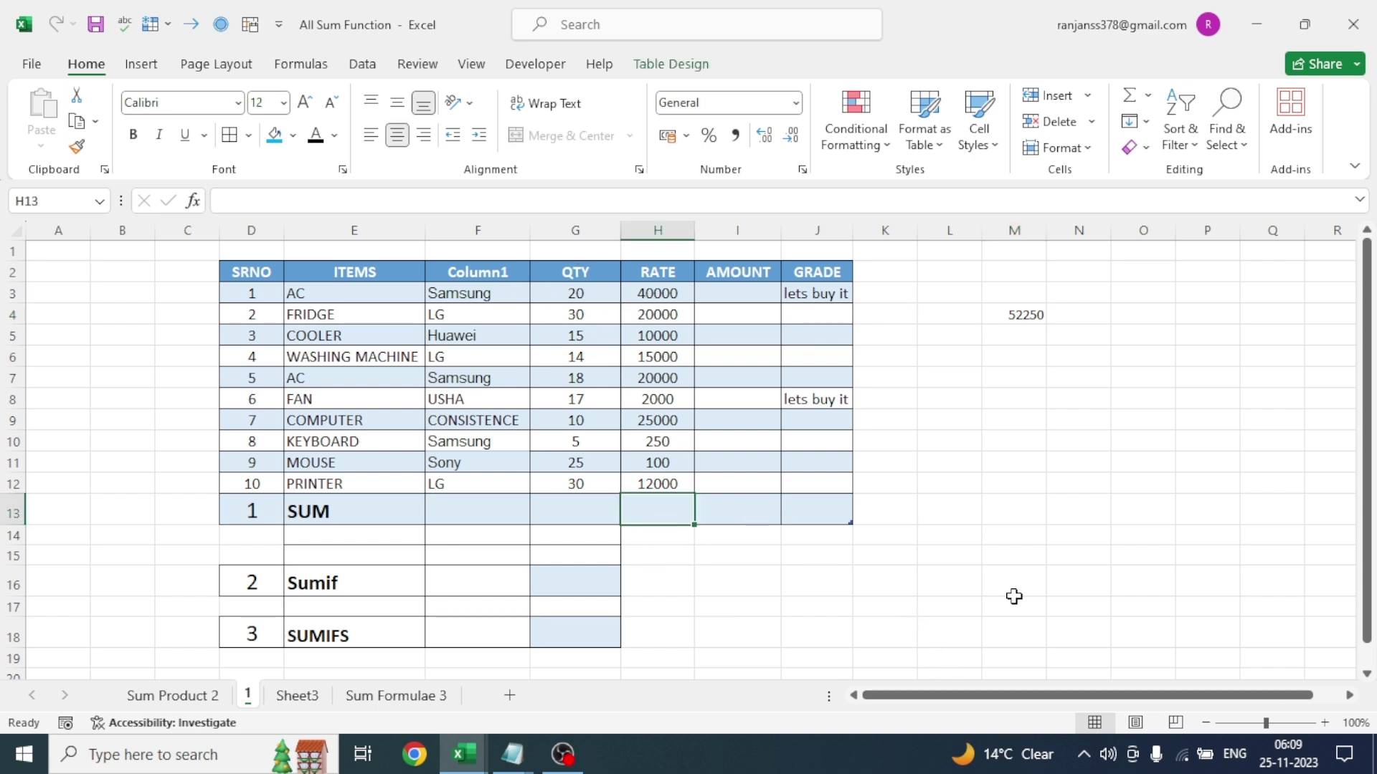
text(=sum)
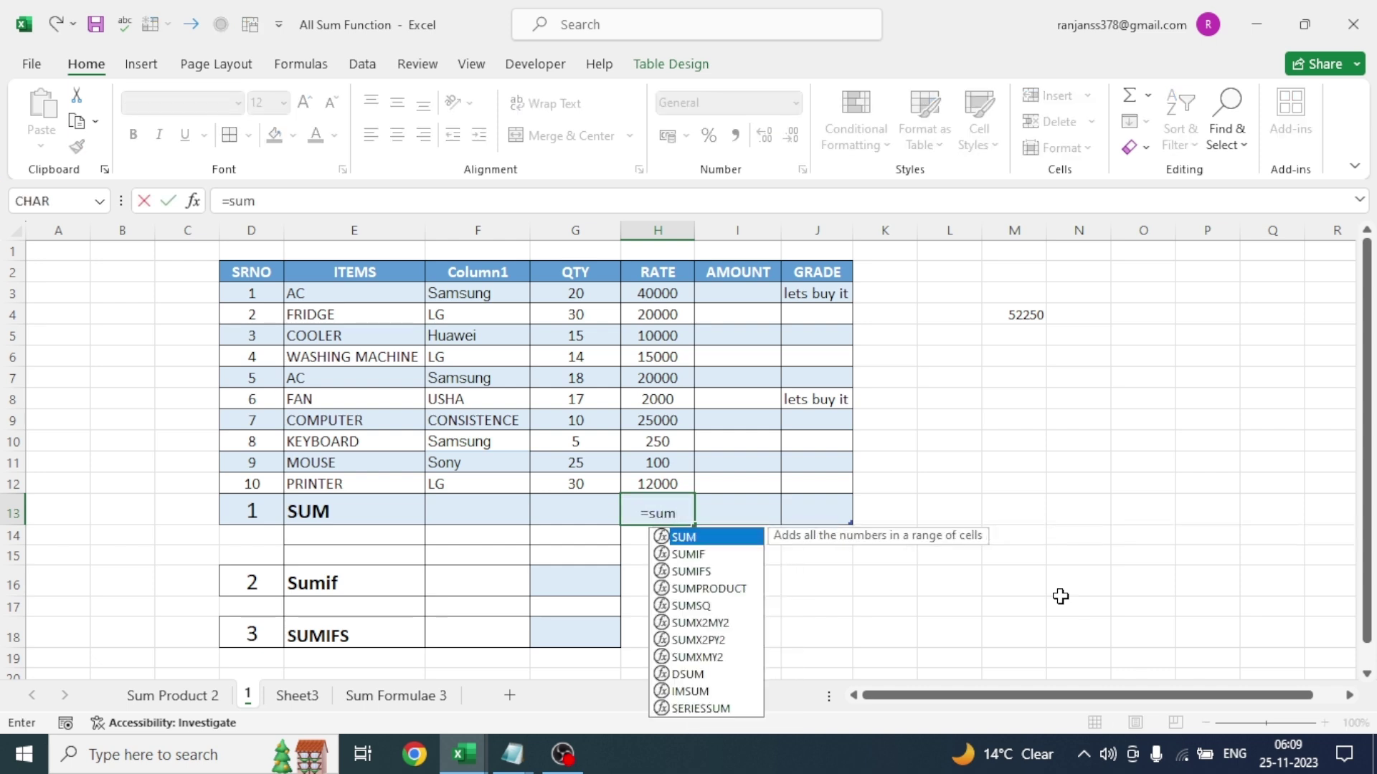
key(Tab)
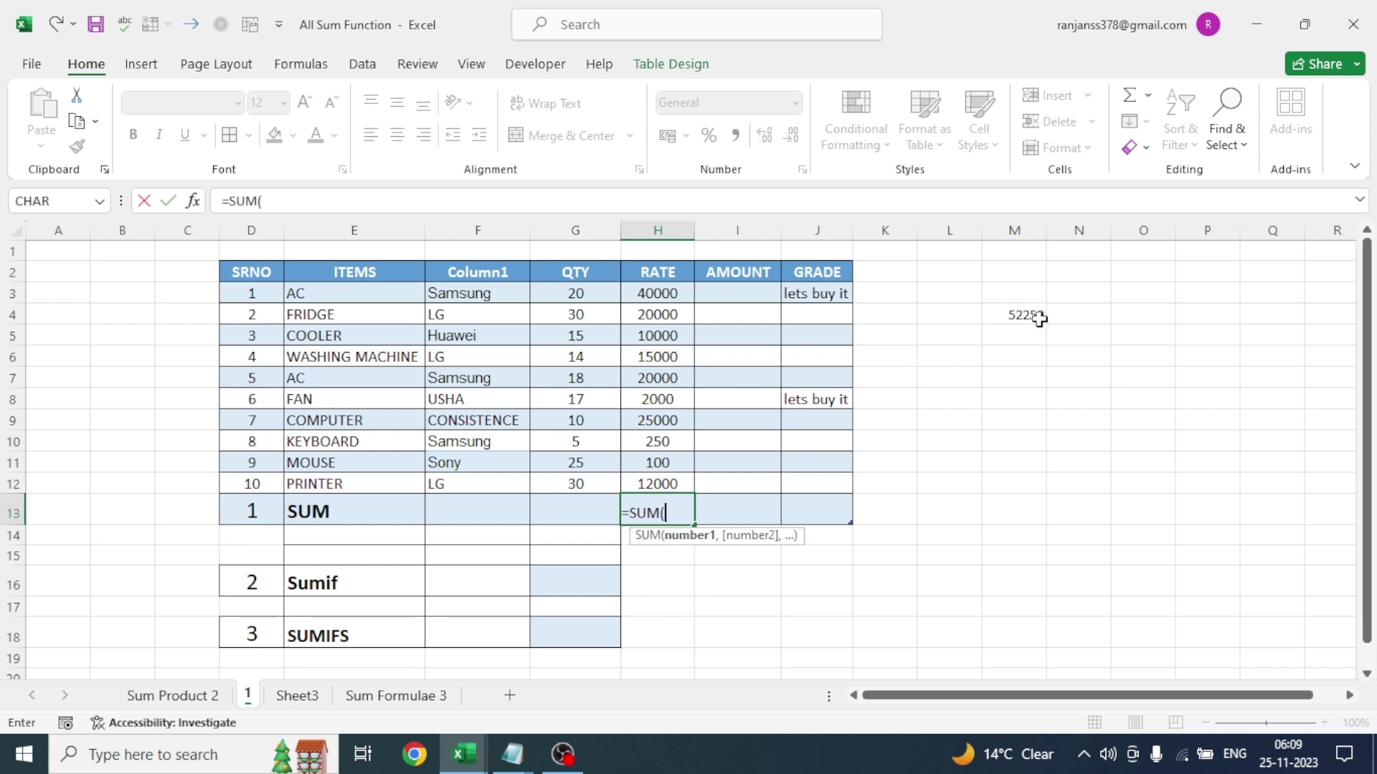
click(654, 292)
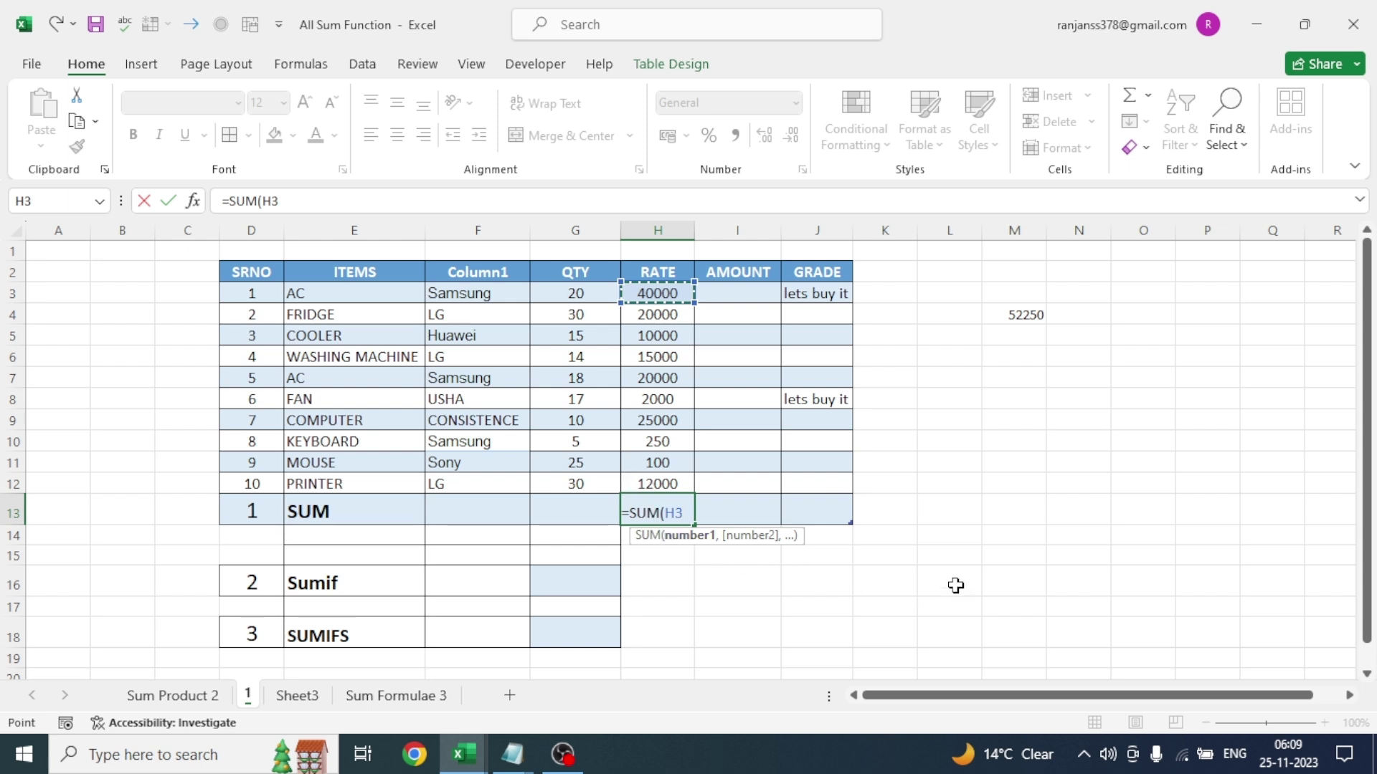
key(F8)
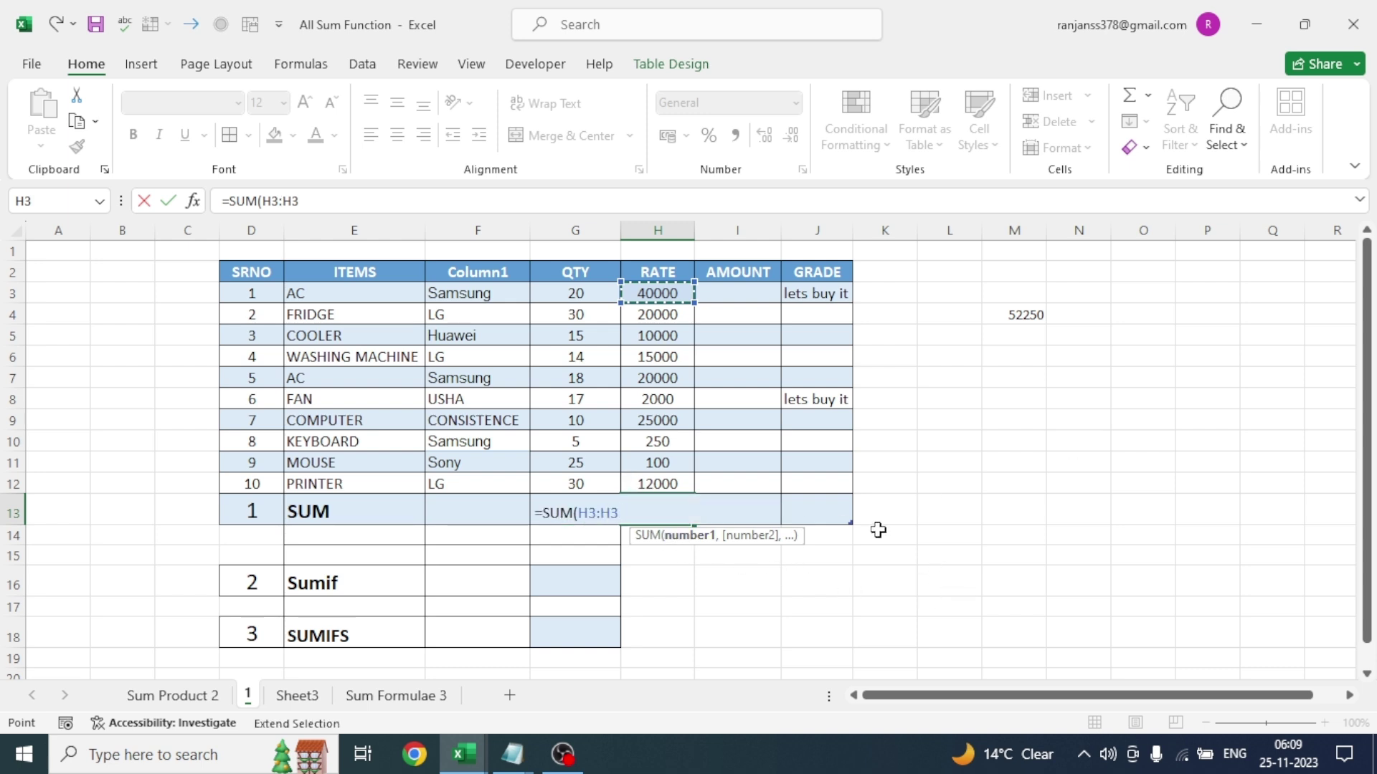
key(BackSpace)
key(BackSpace)
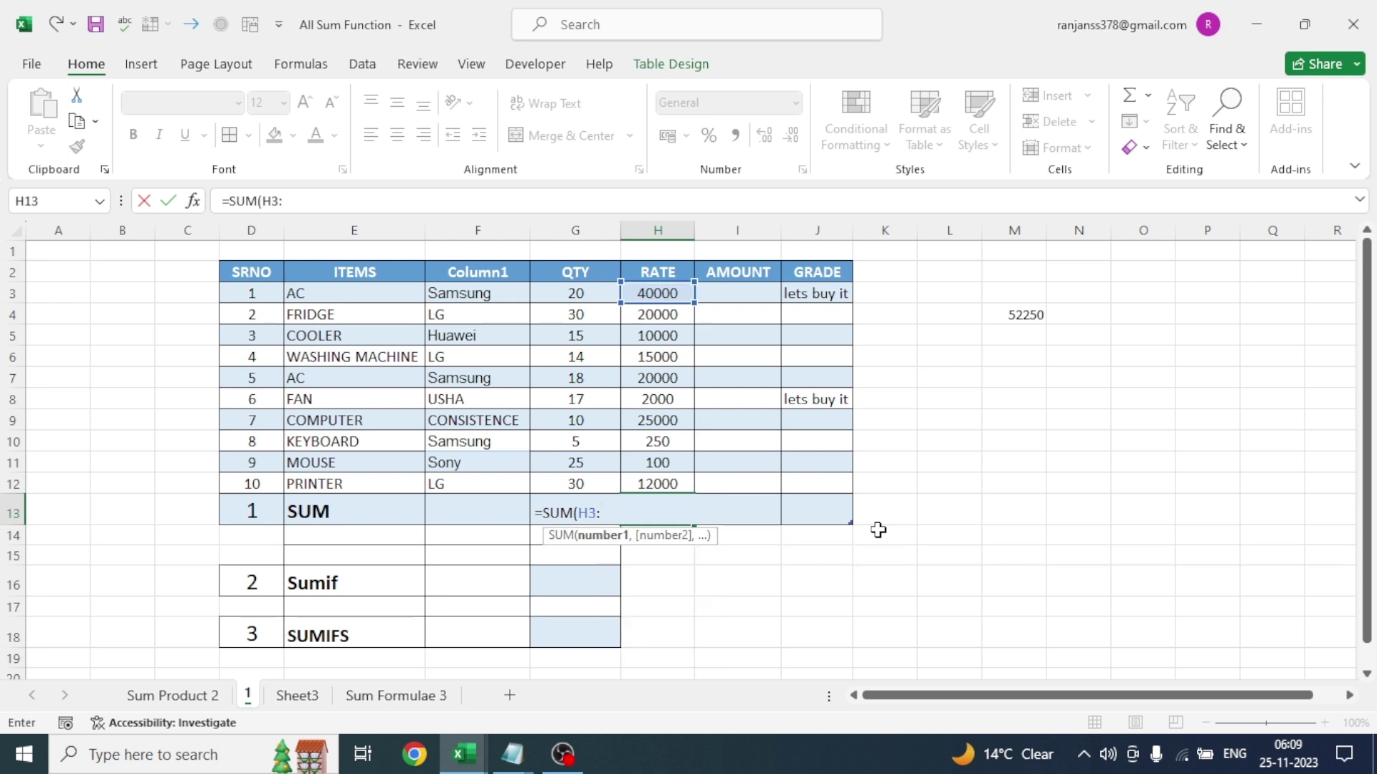
click(651, 485)
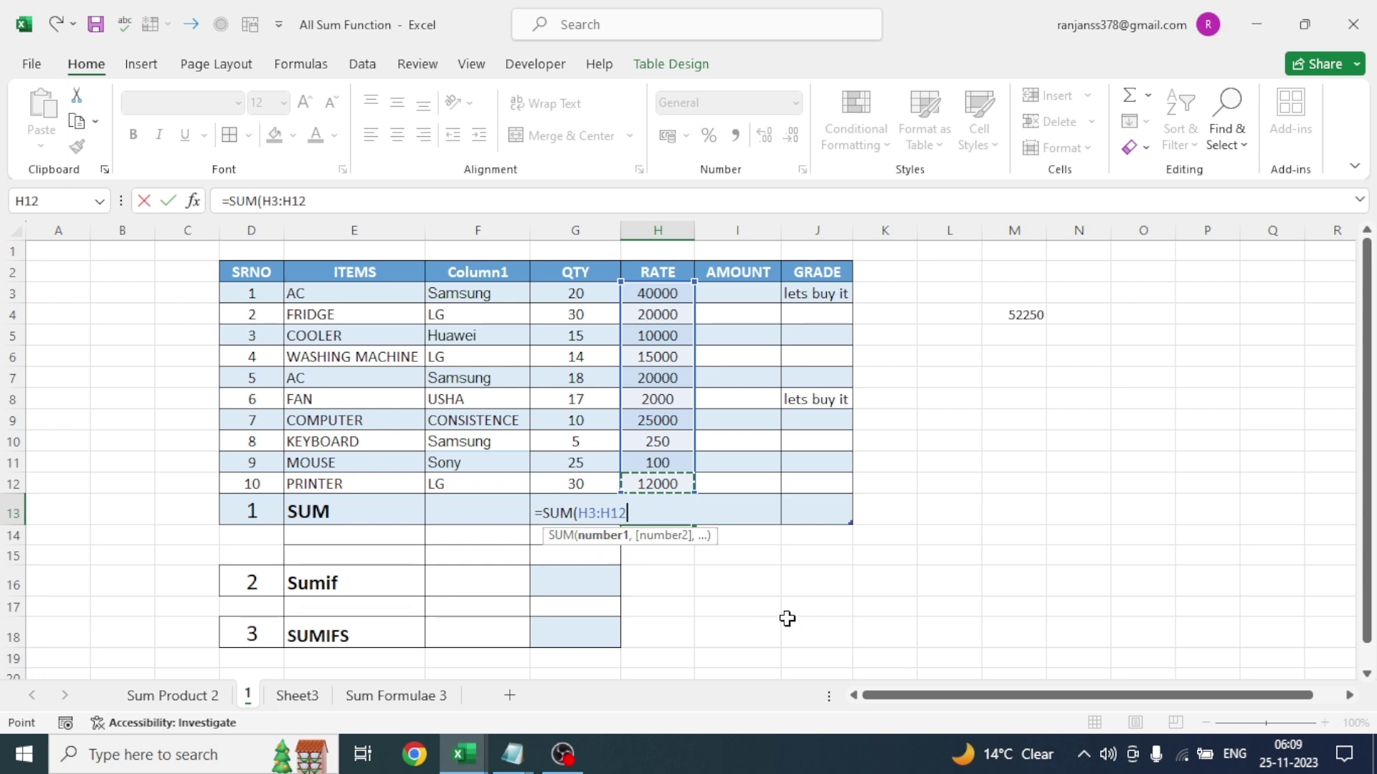
text())
key(Return)
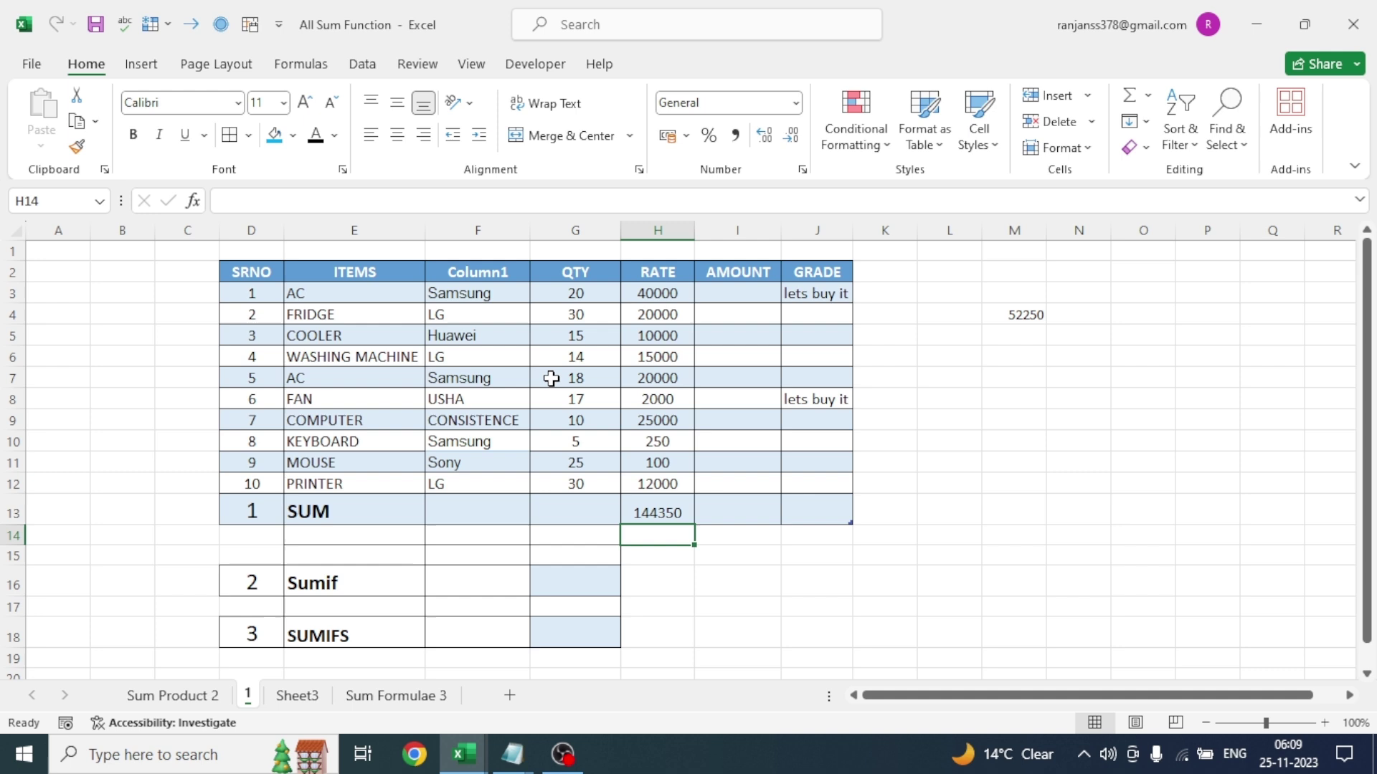
- Clear the RATE total formula from cell H13
click(659, 513)
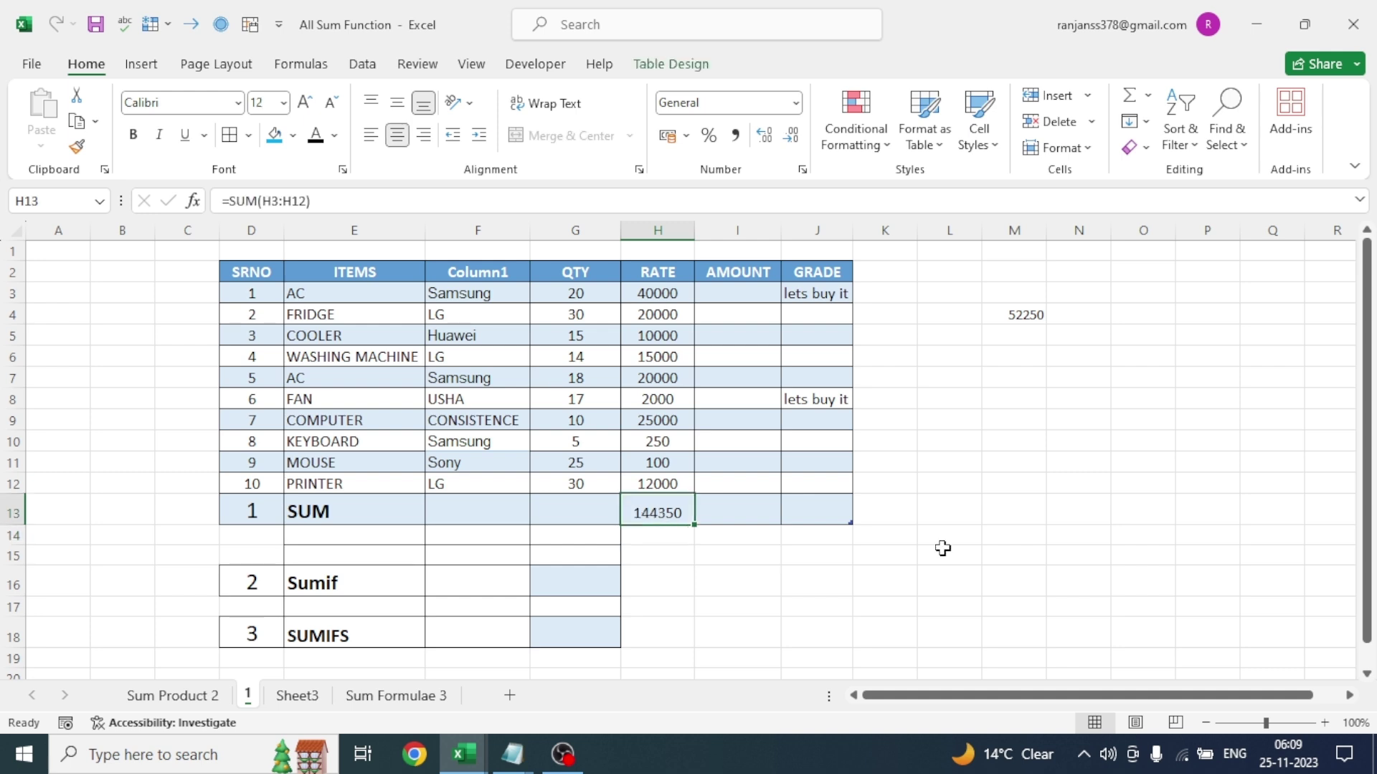
text(=)
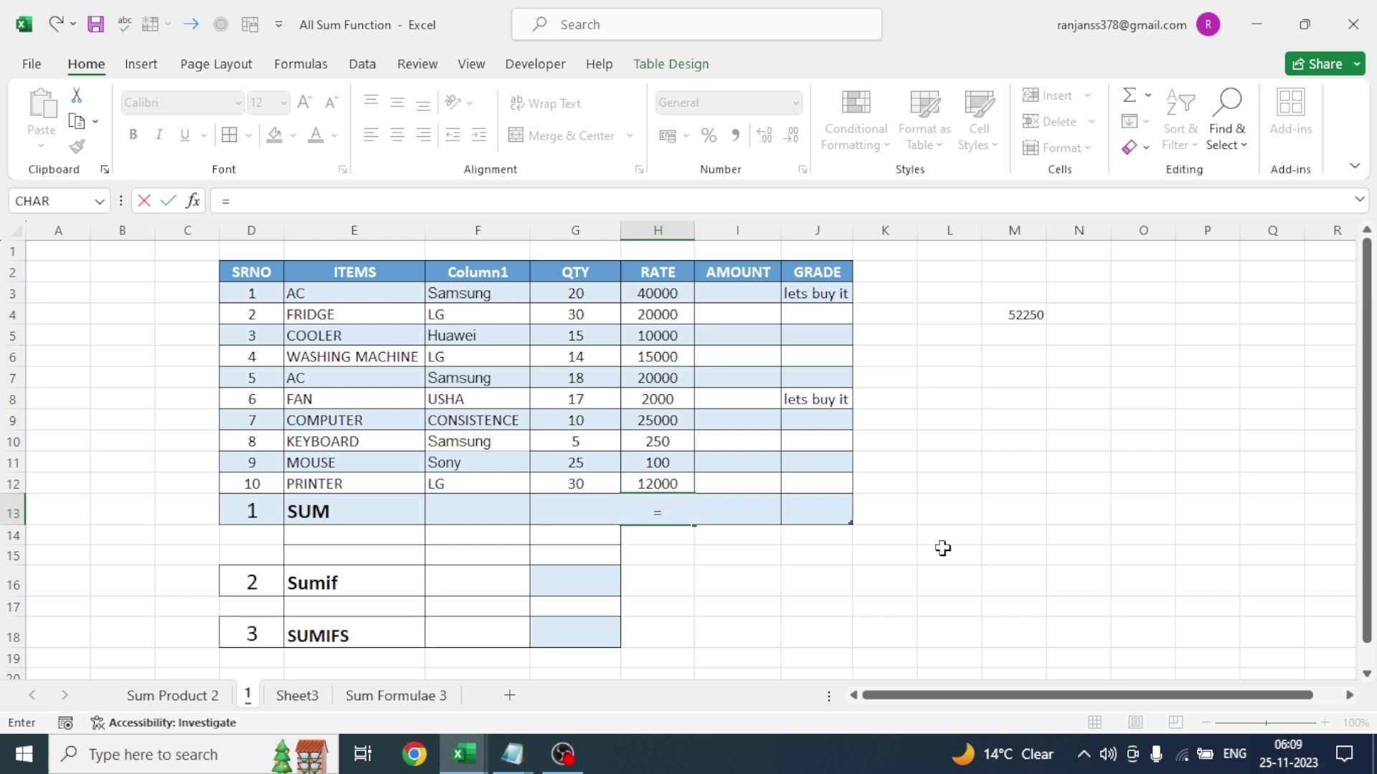
key(Escape)
click(999, 574)
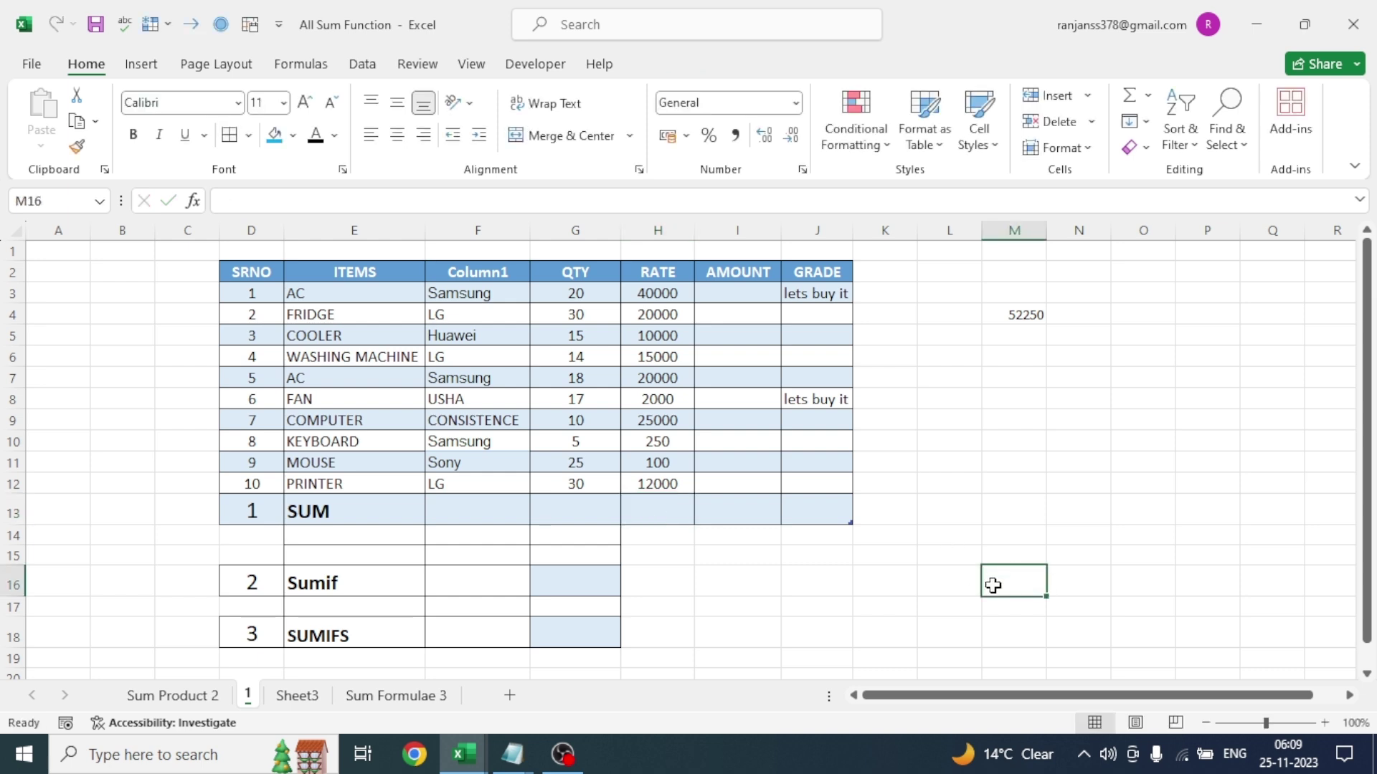
- Insert an AutoSum total for the RATE column in cell H13, and undo it
click(674, 517)
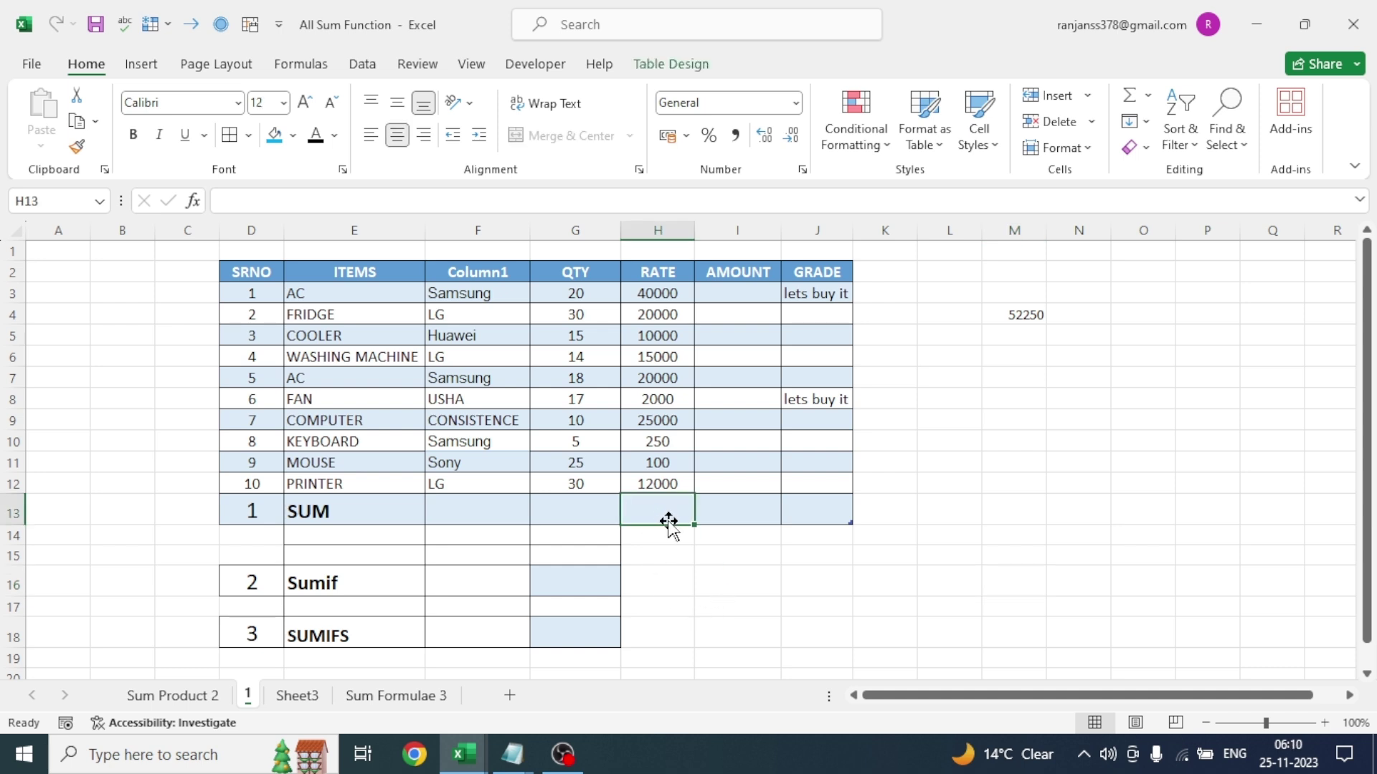
click(1147, 95)
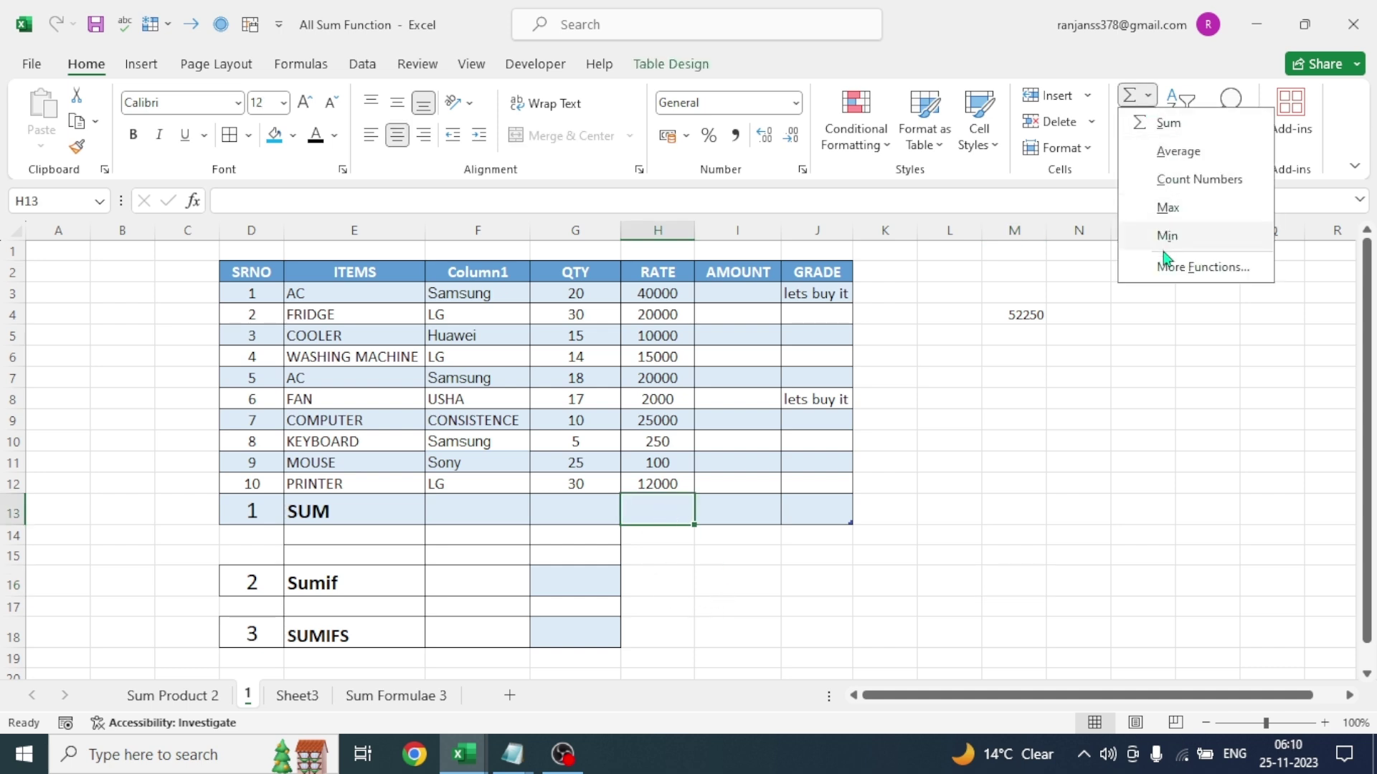
click(1168, 127)
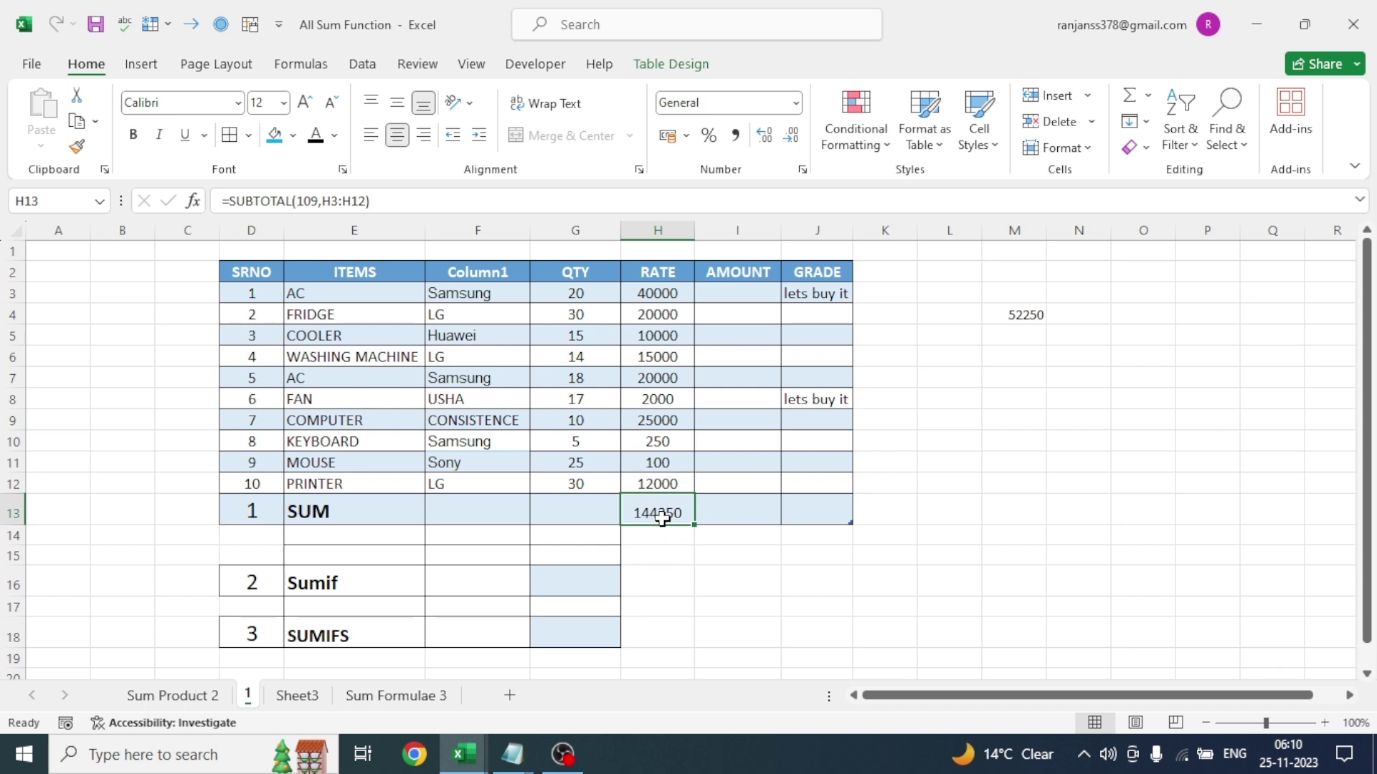
key(ctrl+z)
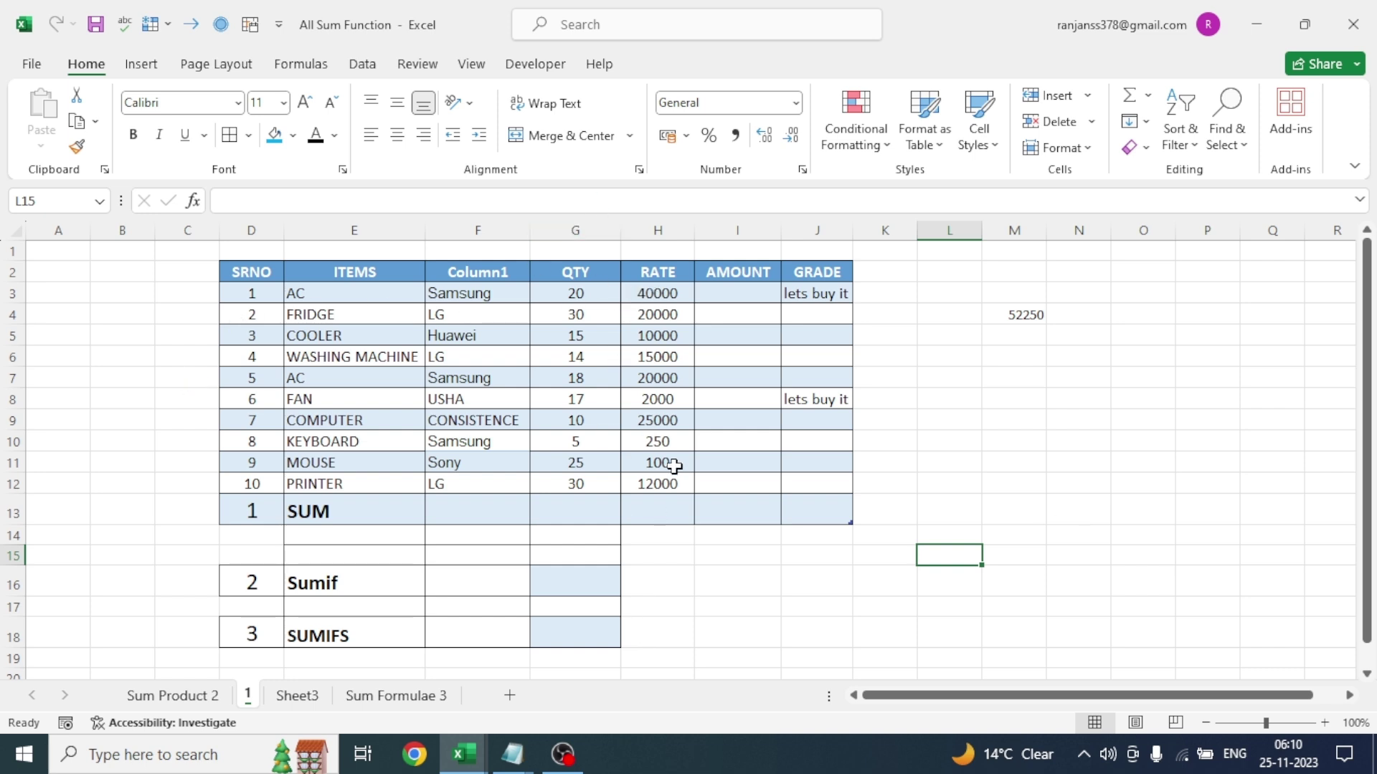
- Total the RATE column in cell H13 using the formula =SUM(H3:H12)
click(672, 518)
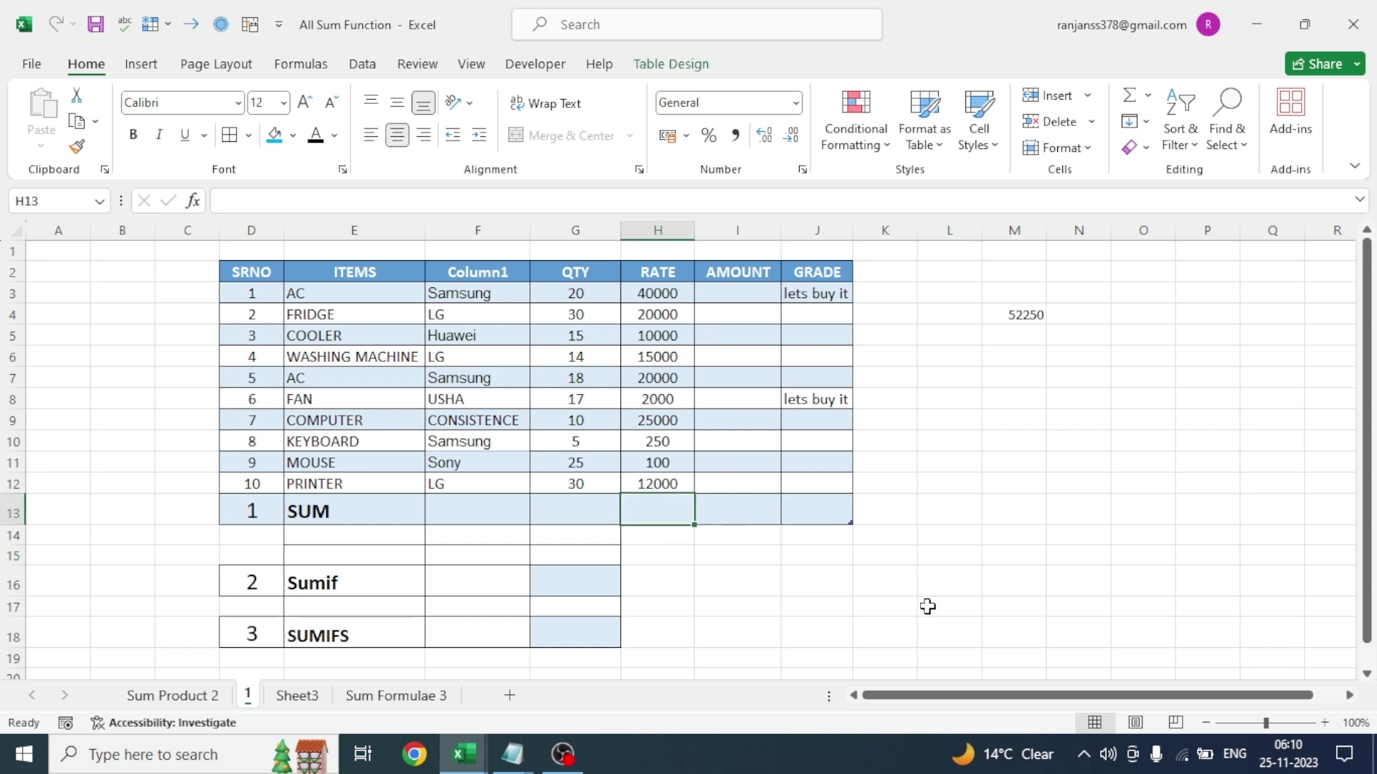
text(=sum)
key(Tab)
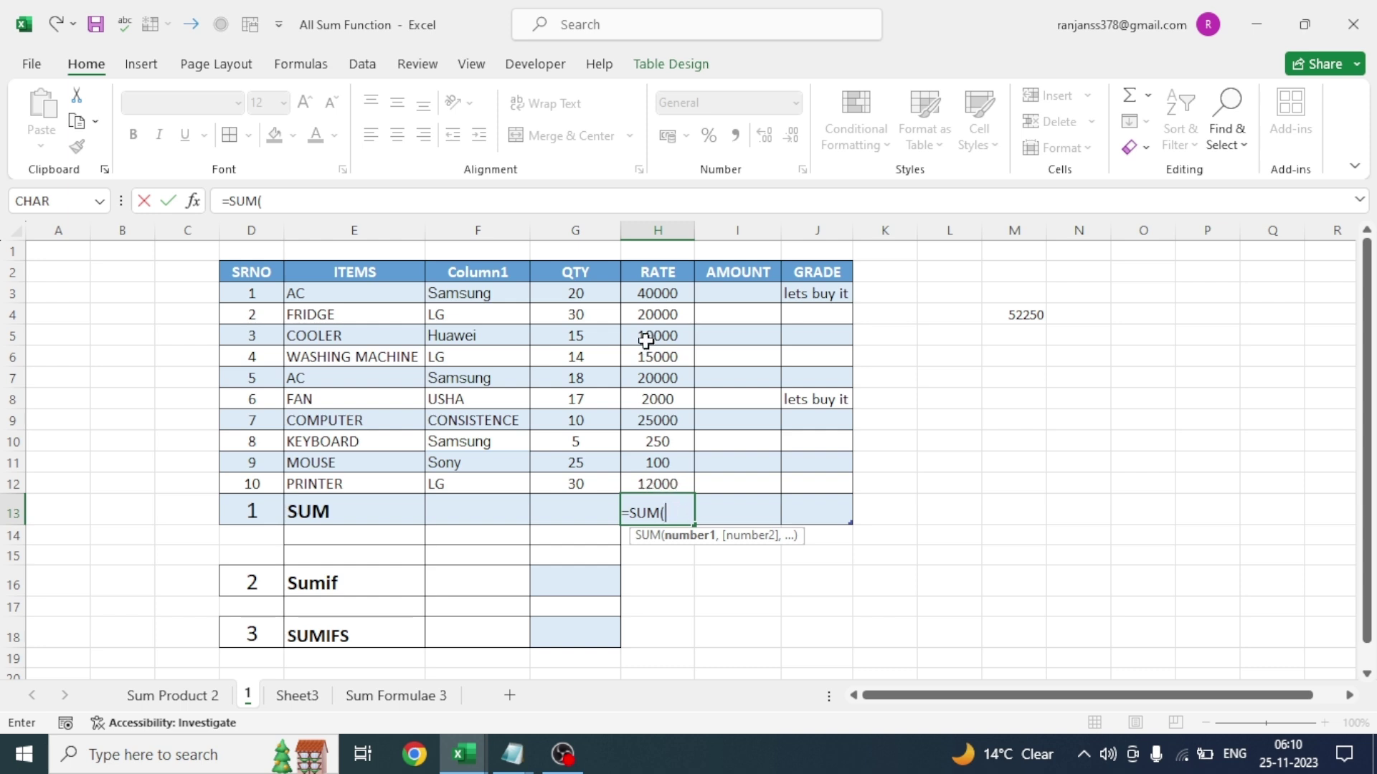
drag(657, 294, 669, 487)
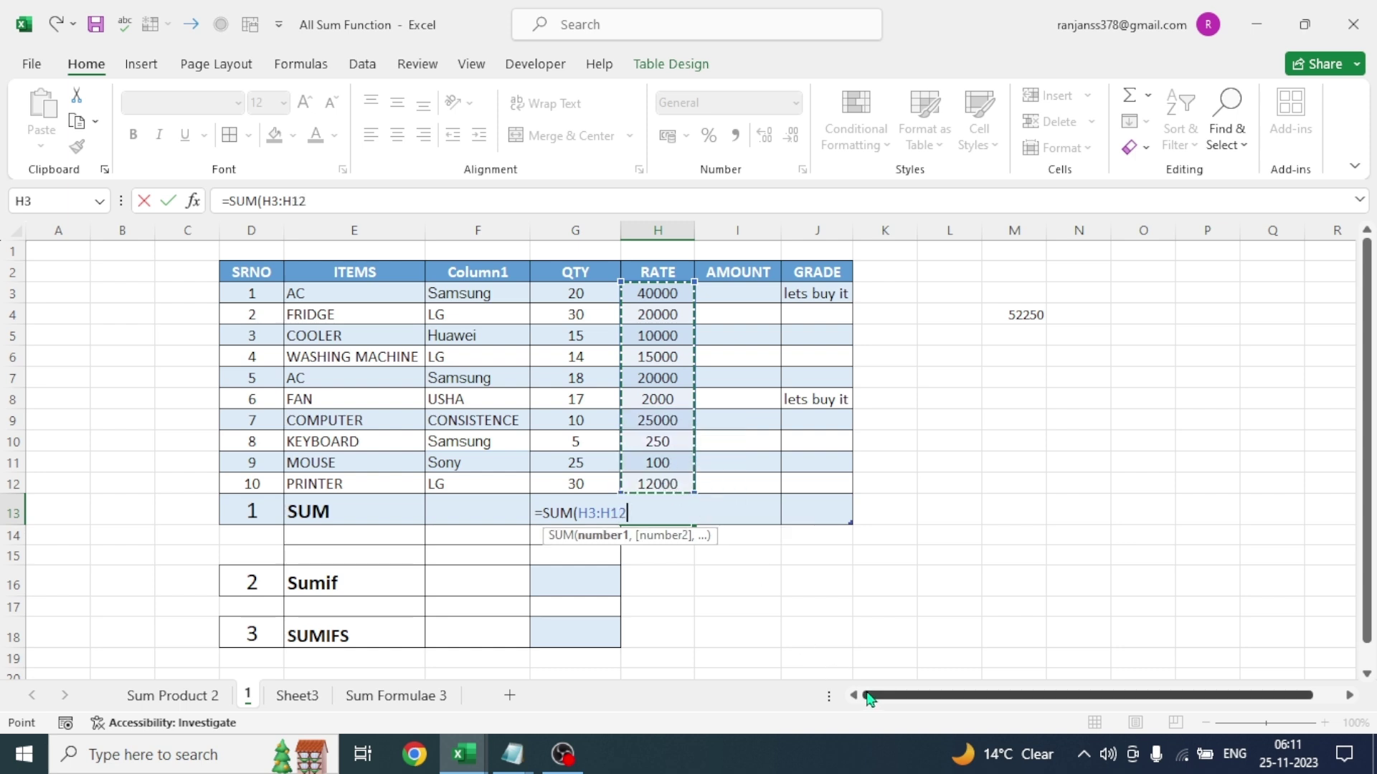
text())
key(Return)
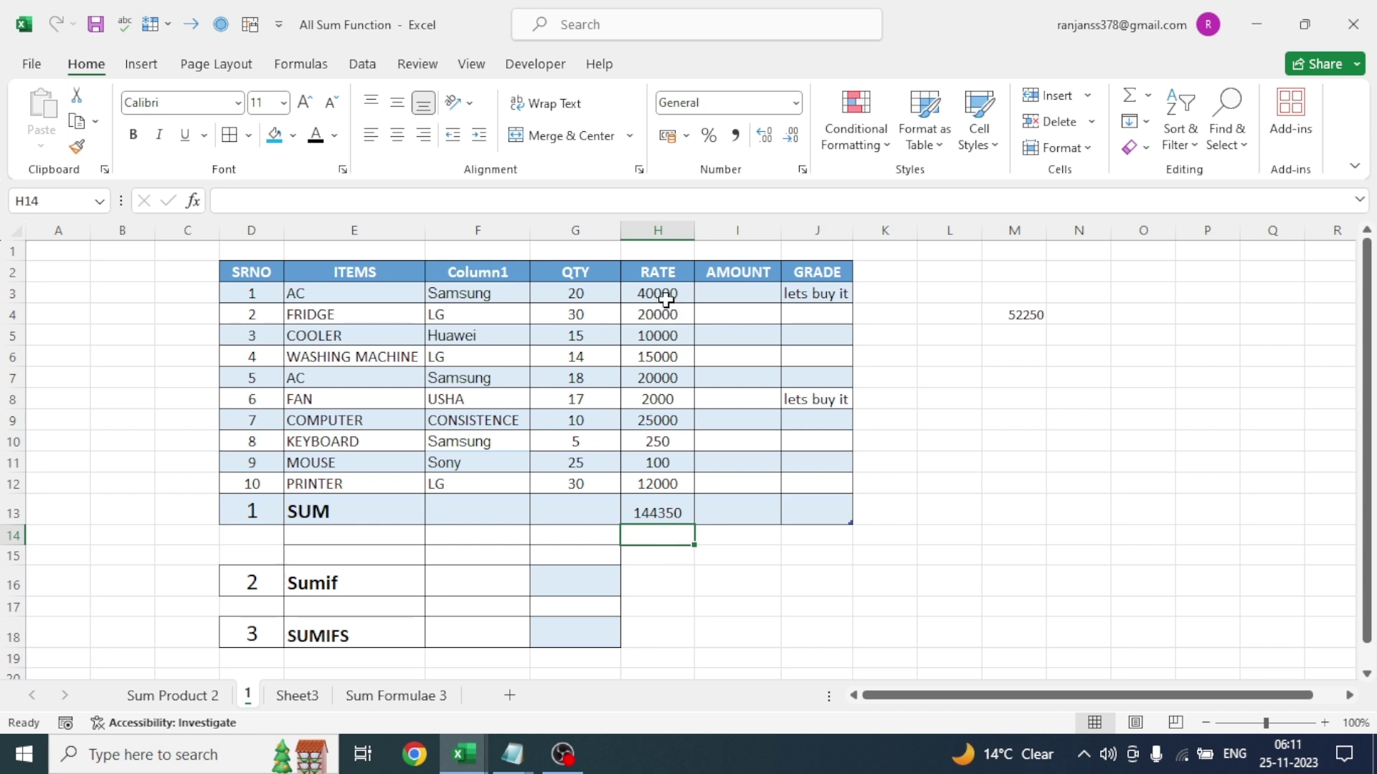
click(663, 515)
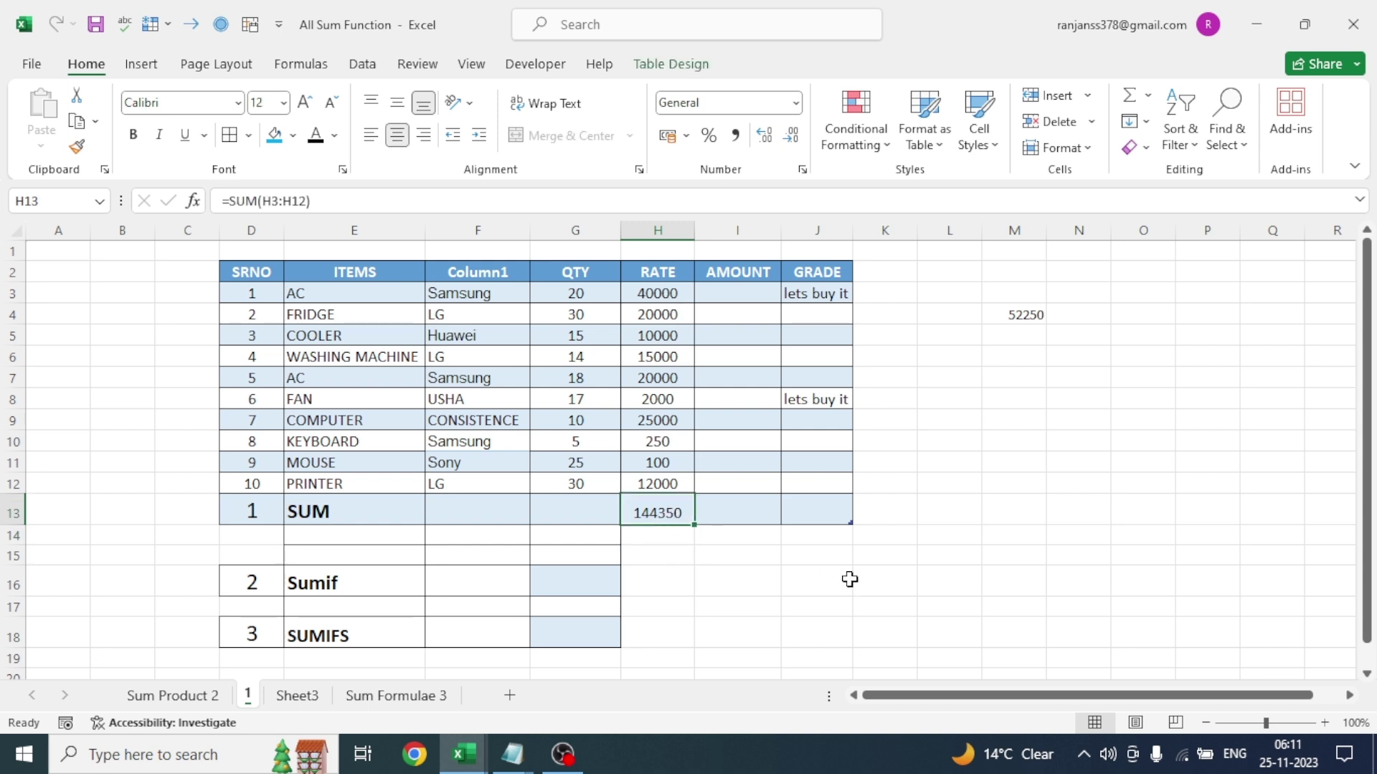
drag(658, 293, 668, 527)
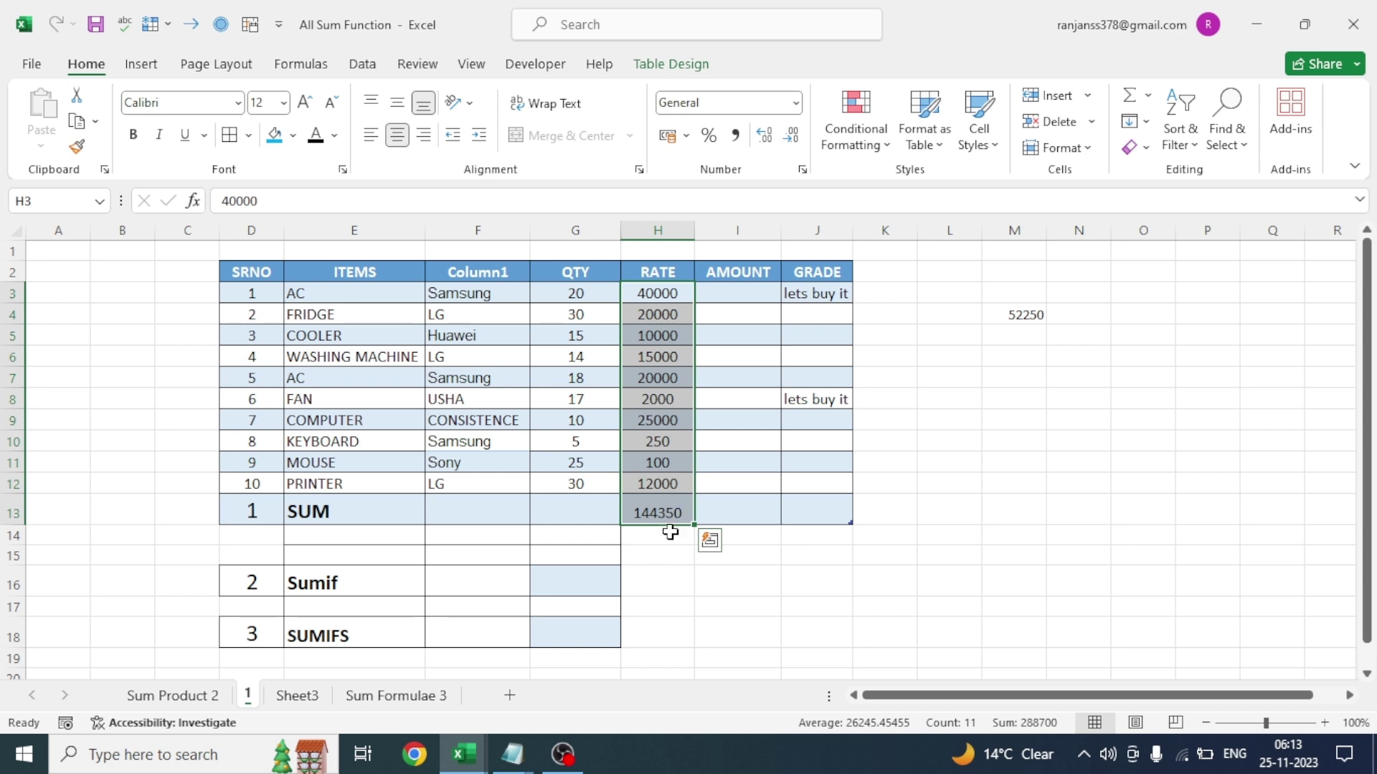
click(669, 555)
click(653, 520)
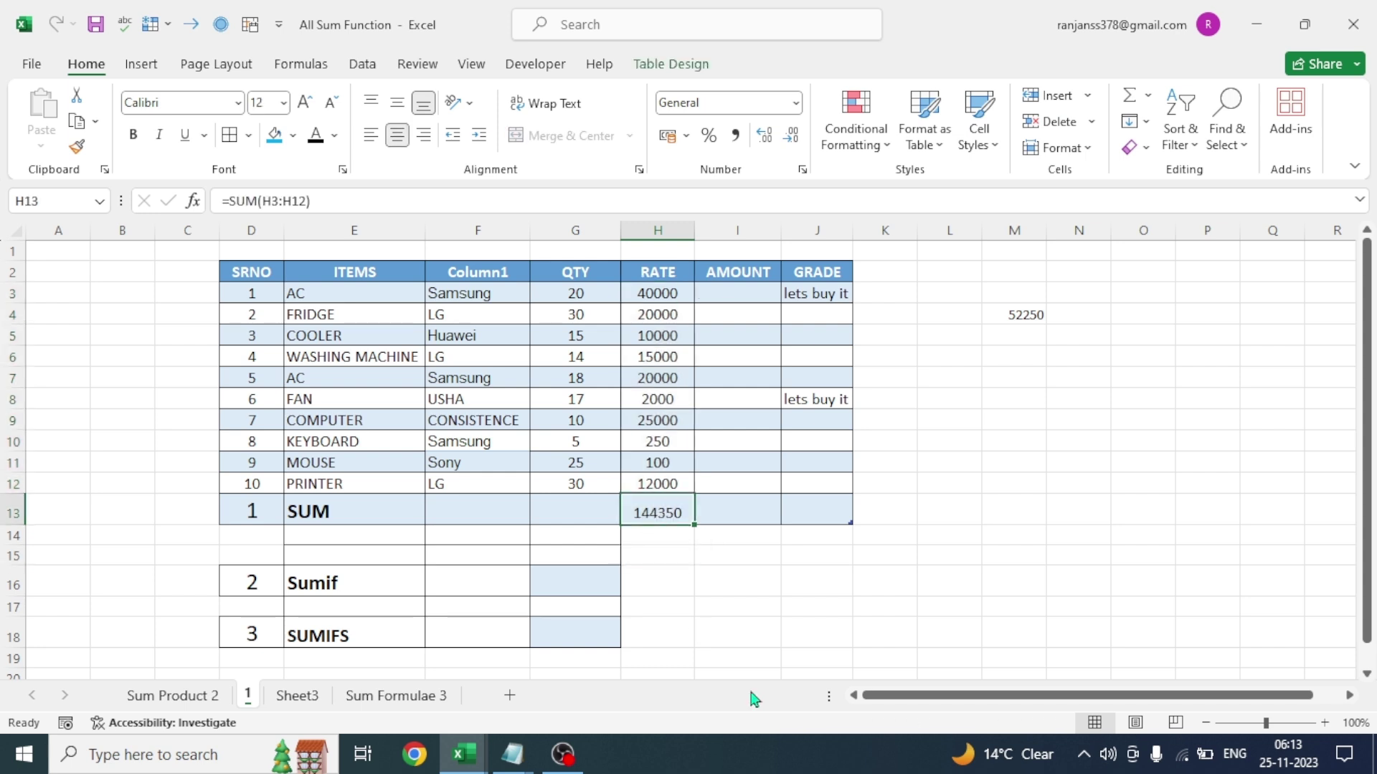
key(Left)
- Sum the AC rates in cell G16, beside the Sumif label, with the formula =SUMIF(E3:E12,E3,H3:H12)
click(319, 577)
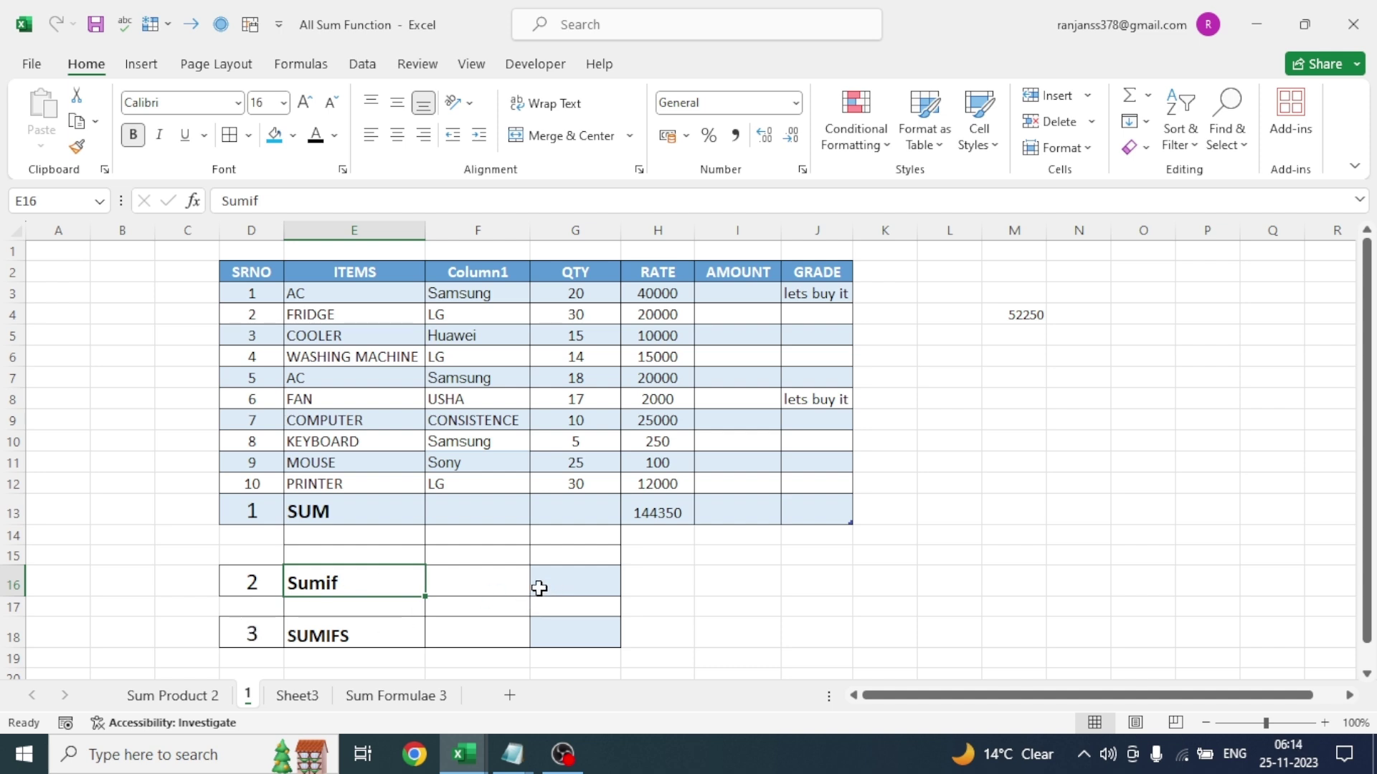
click(566, 587)
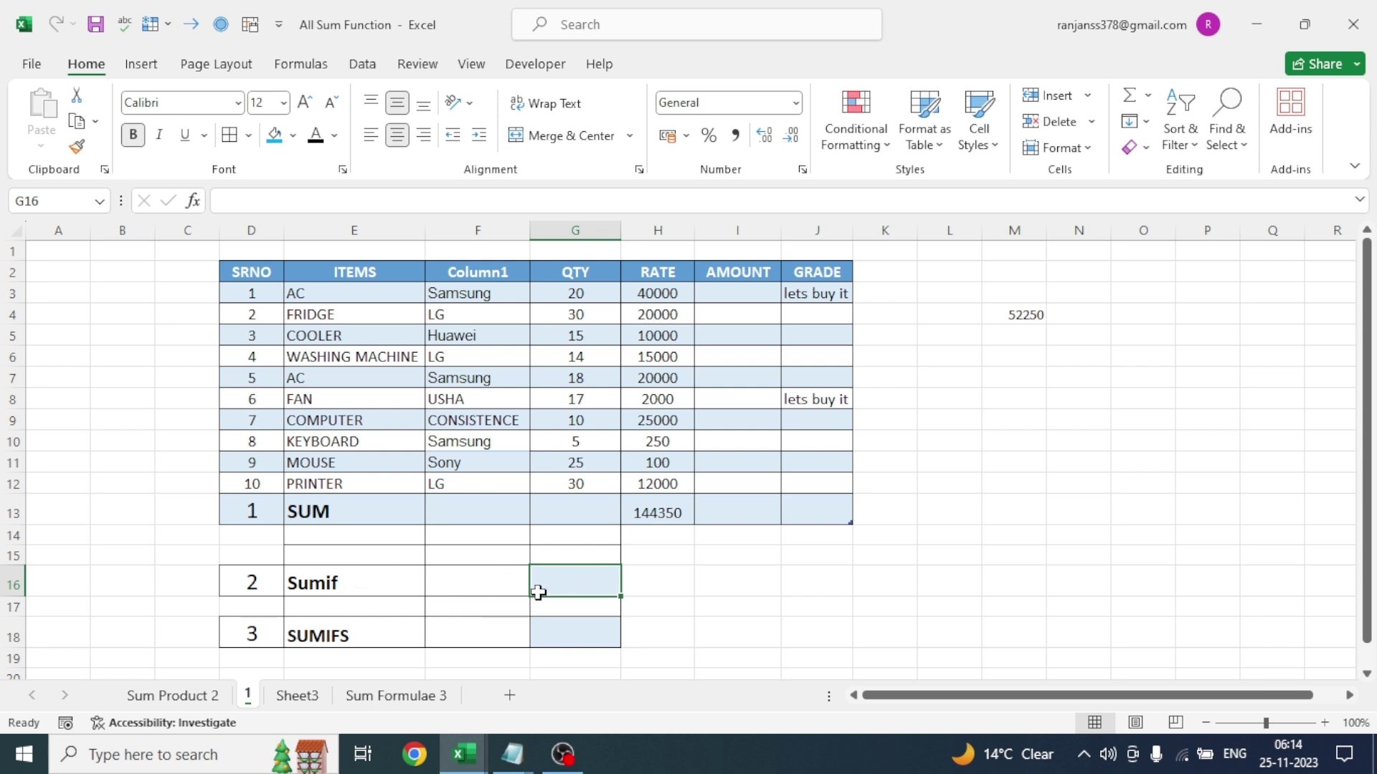
text(=sumif)
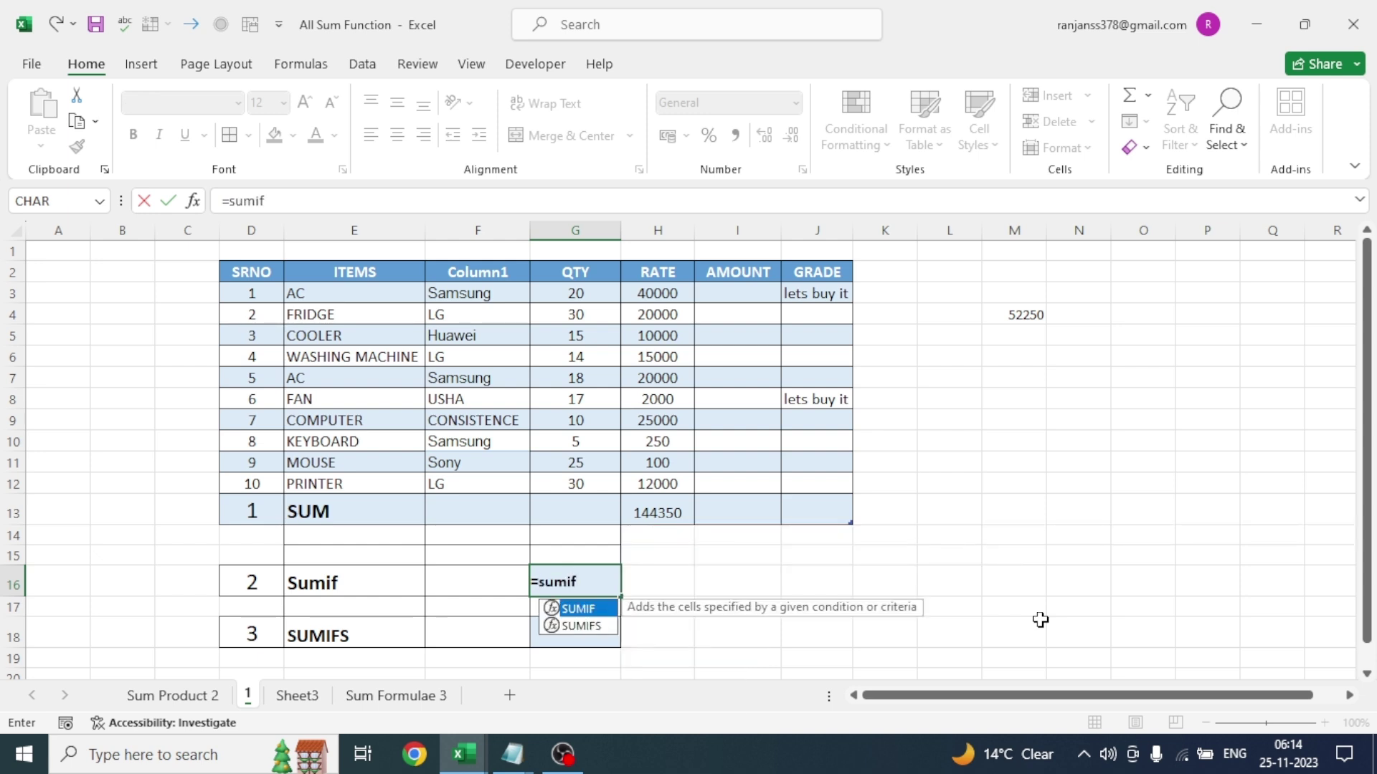
key(Tab)
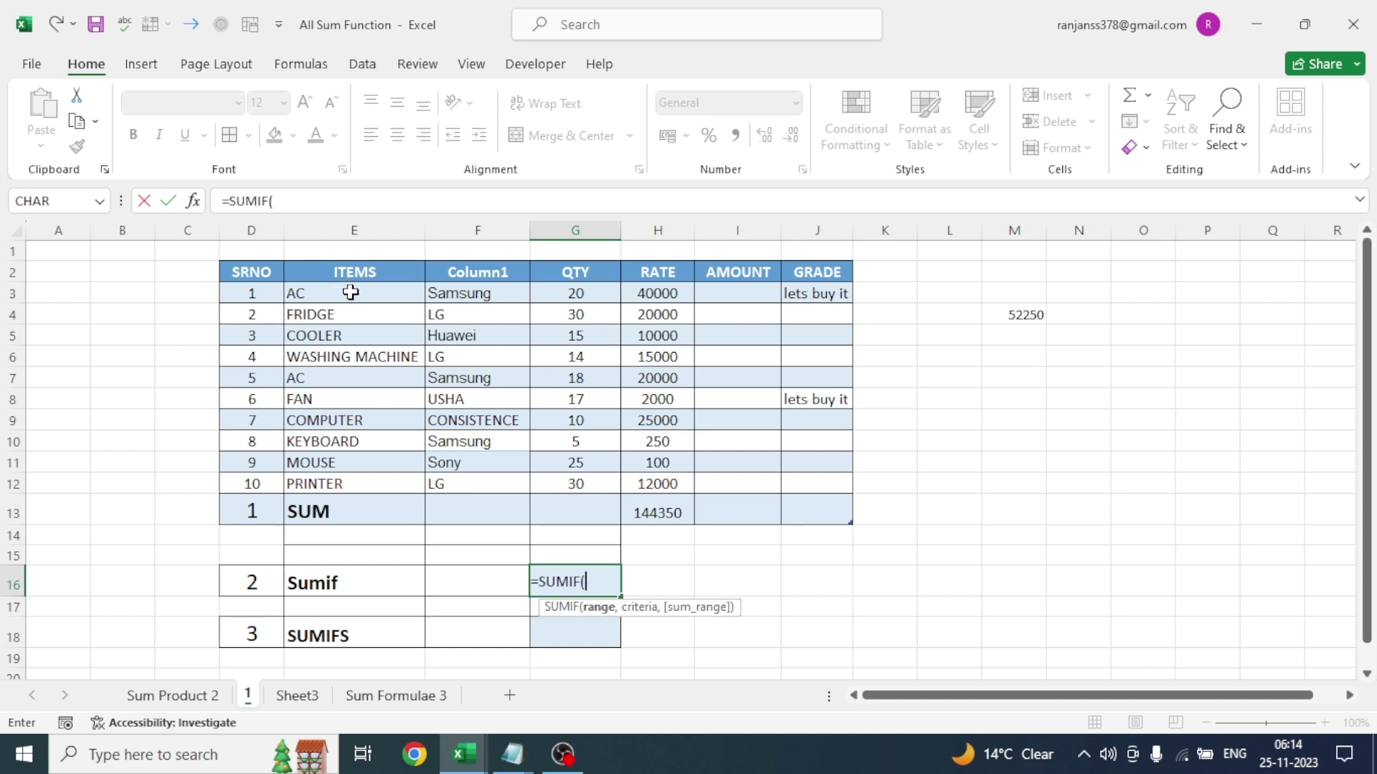
drag(352, 292, 345, 483)
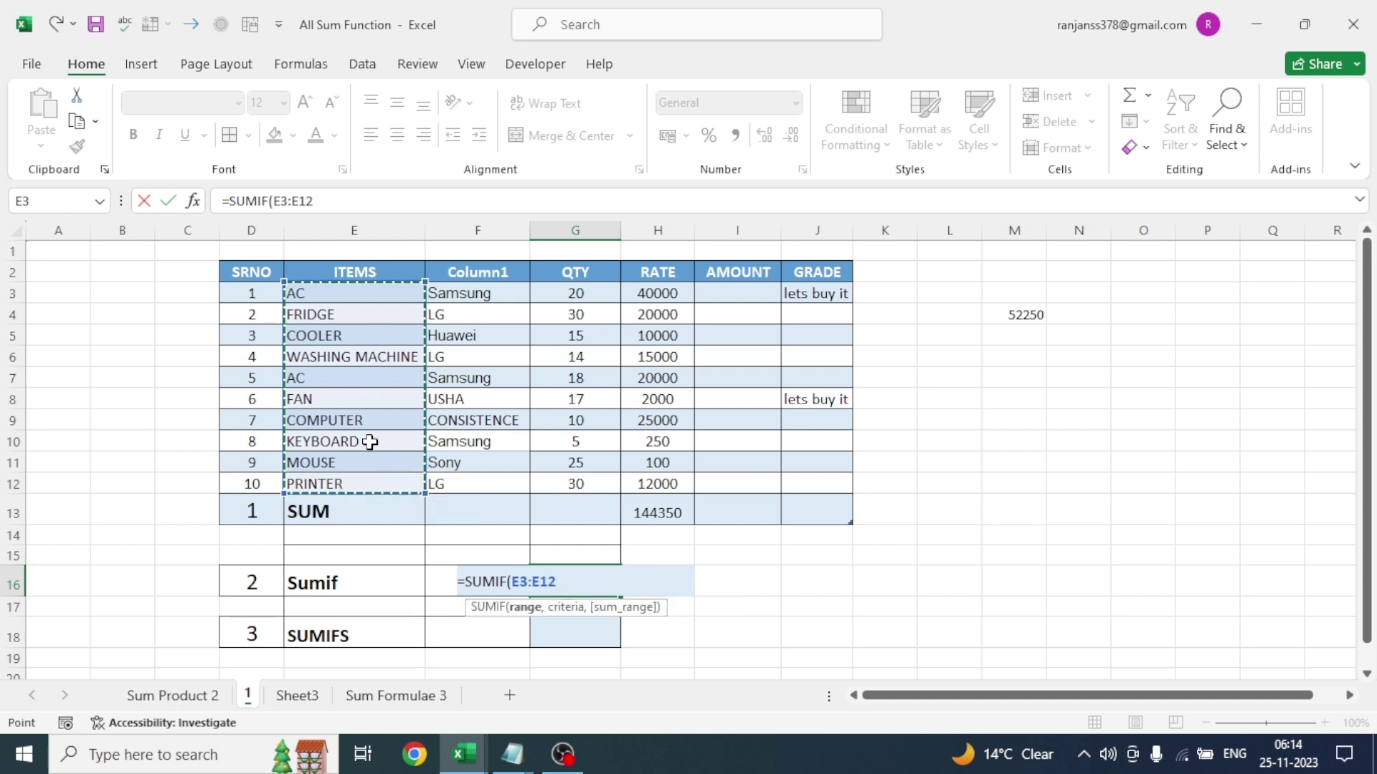
text(,)
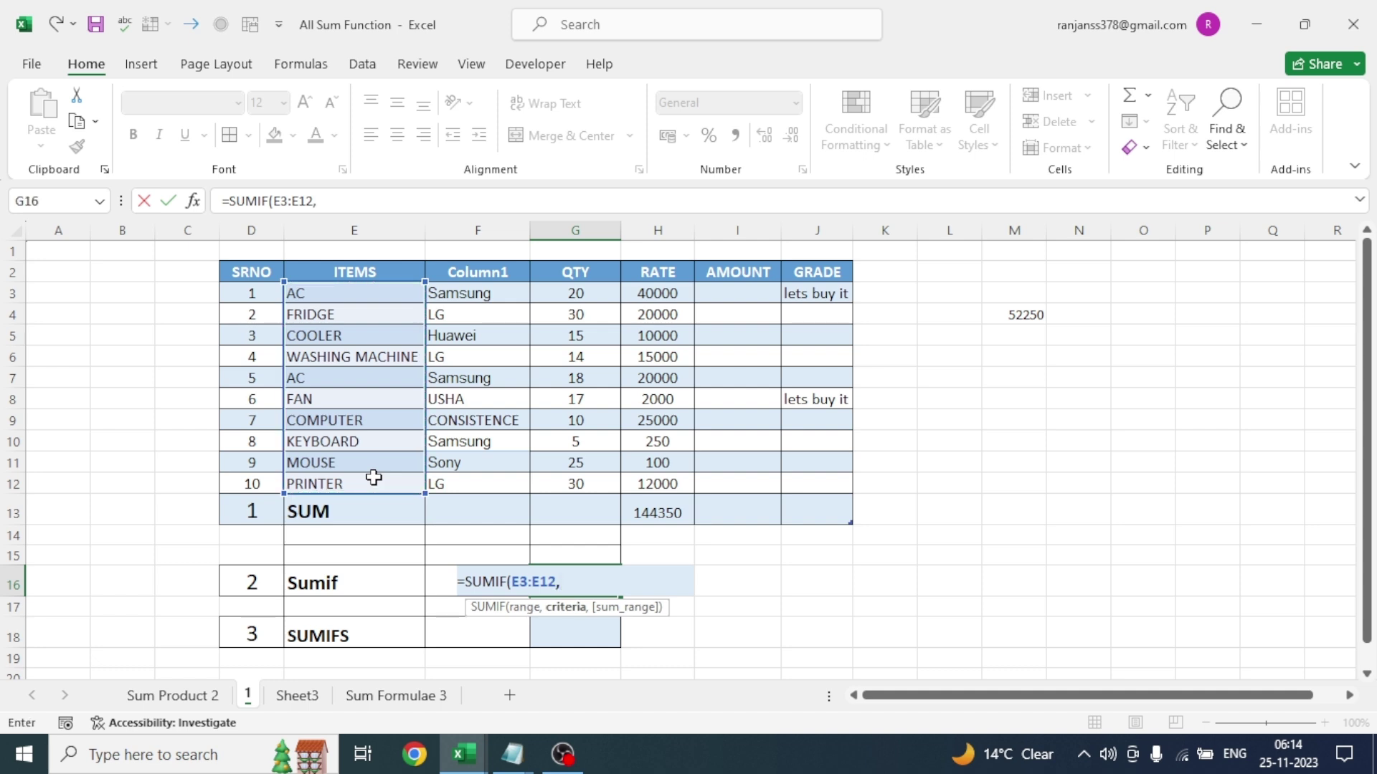
click(325, 296)
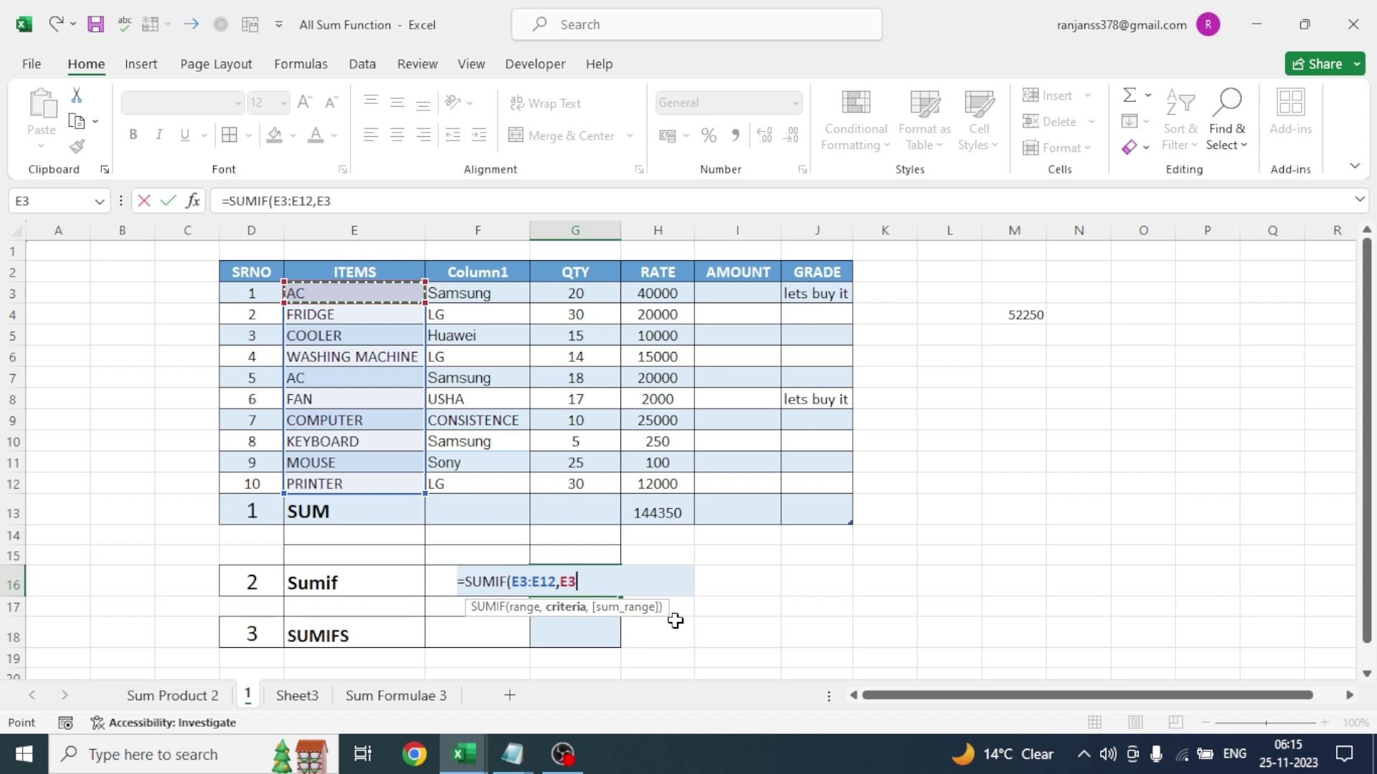
text(,)
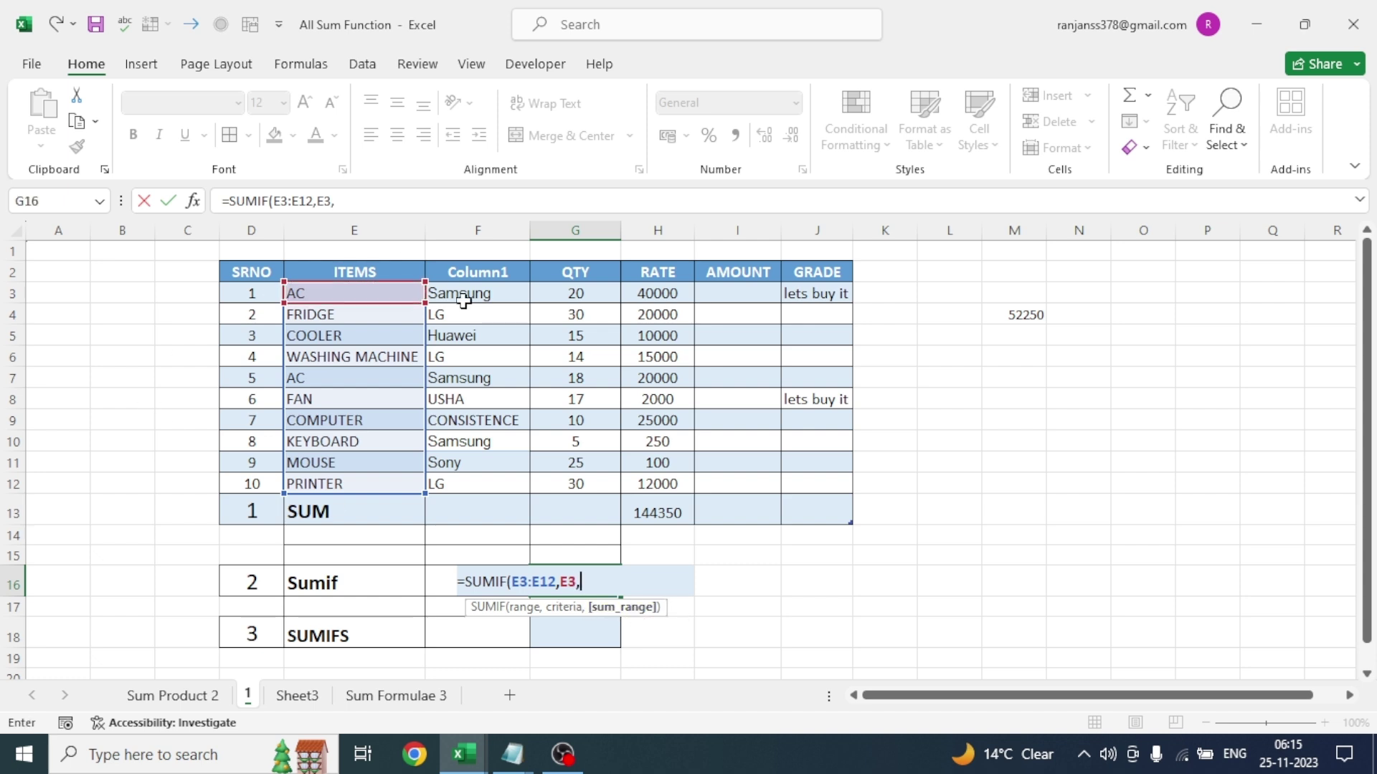
drag(663, 292, 665, 484)
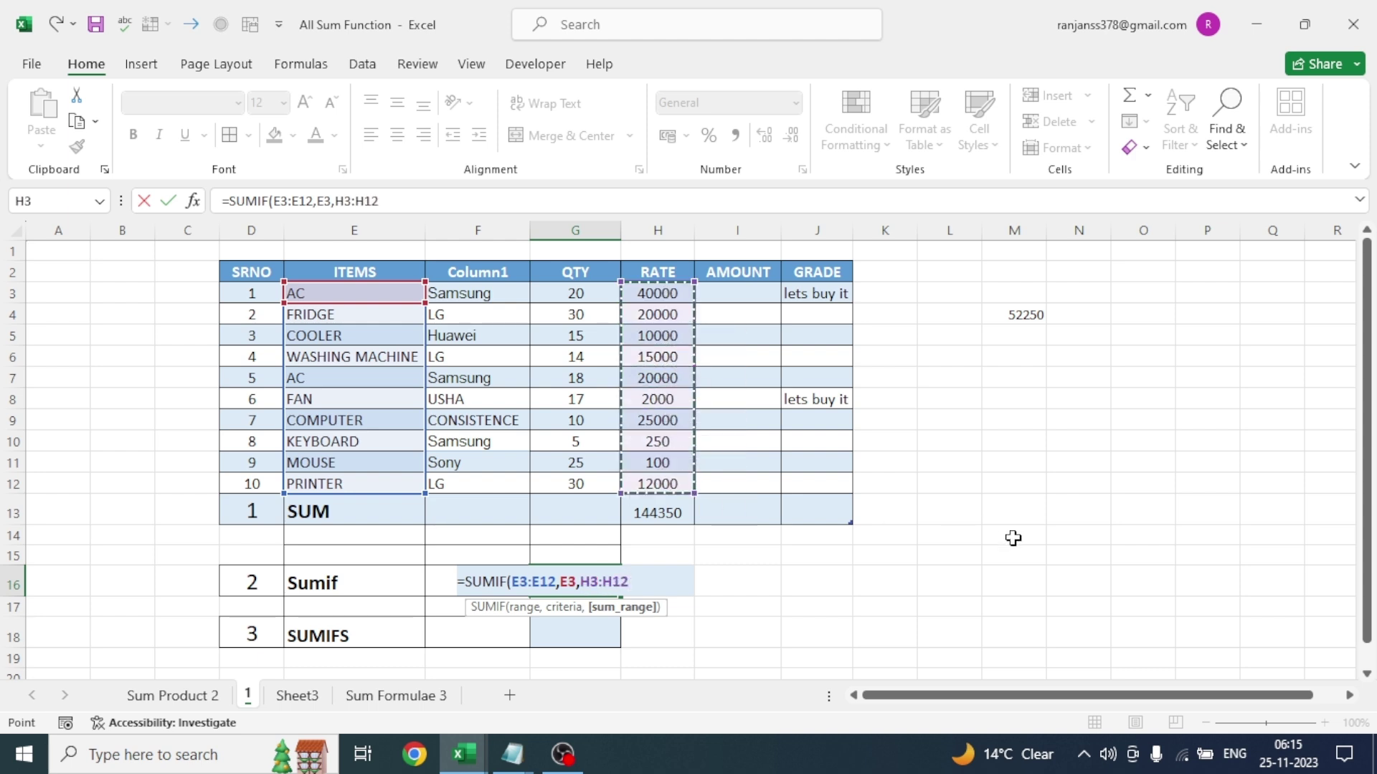
text())
key(Return)
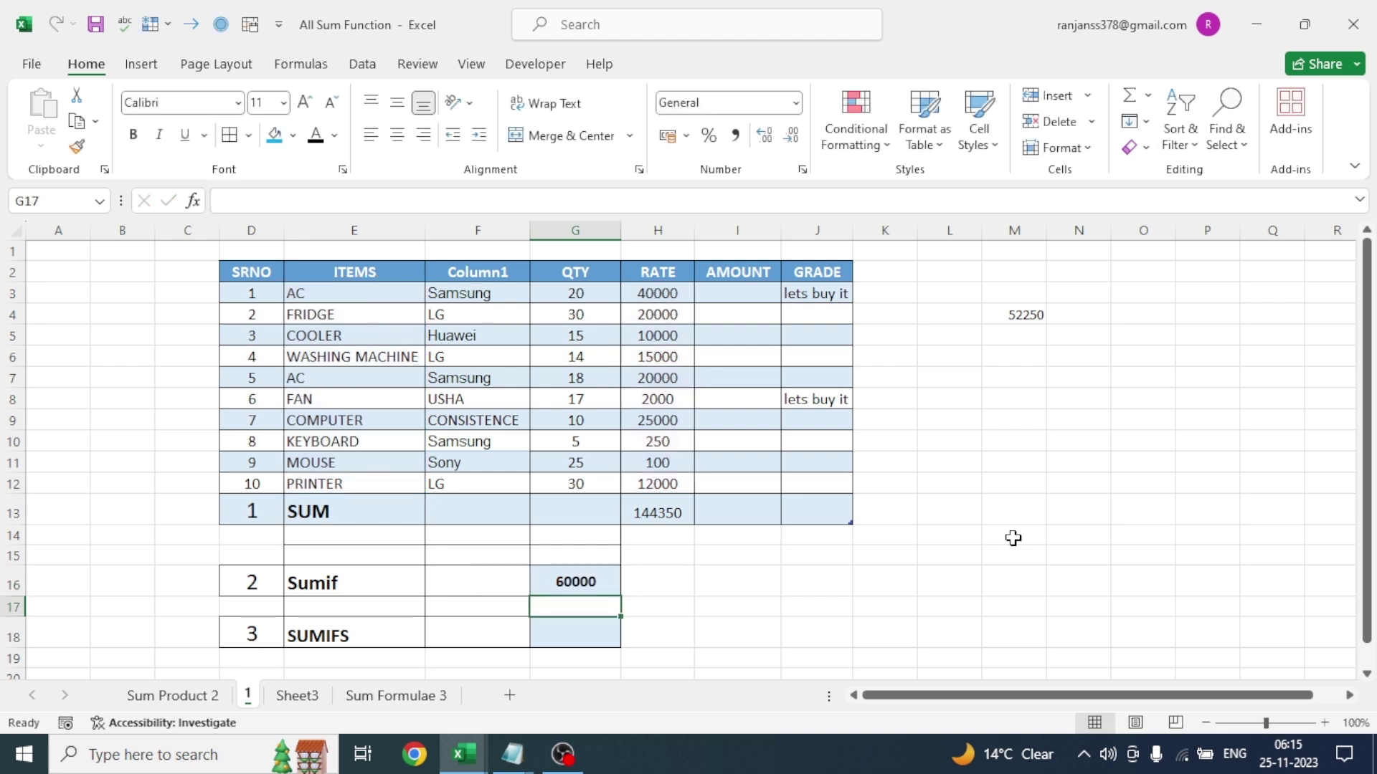
key(Up)
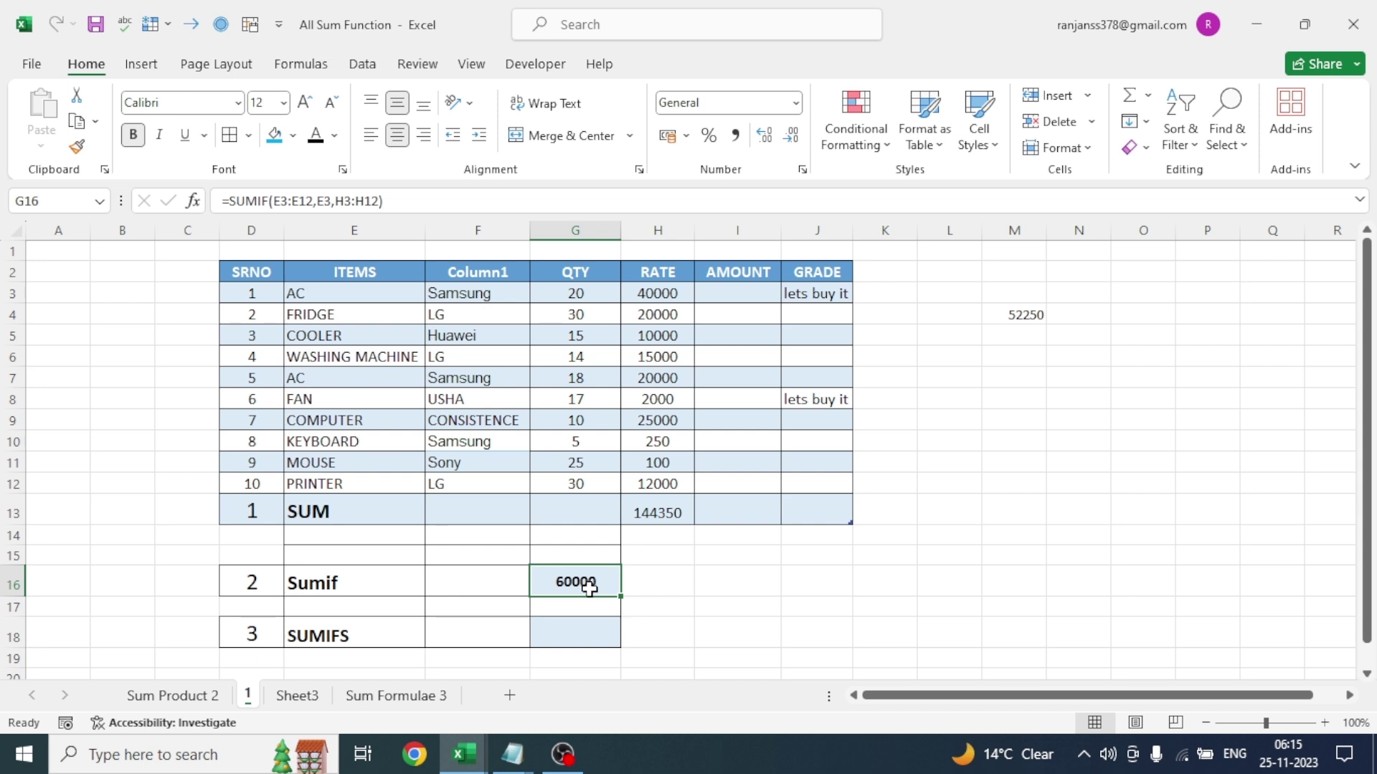
- Start a SUMIFS formula in cell G18 with sum range H3:H12, first criteria range E3:E12 and first criterion E4
drag(1370, 378, 1375, 436)
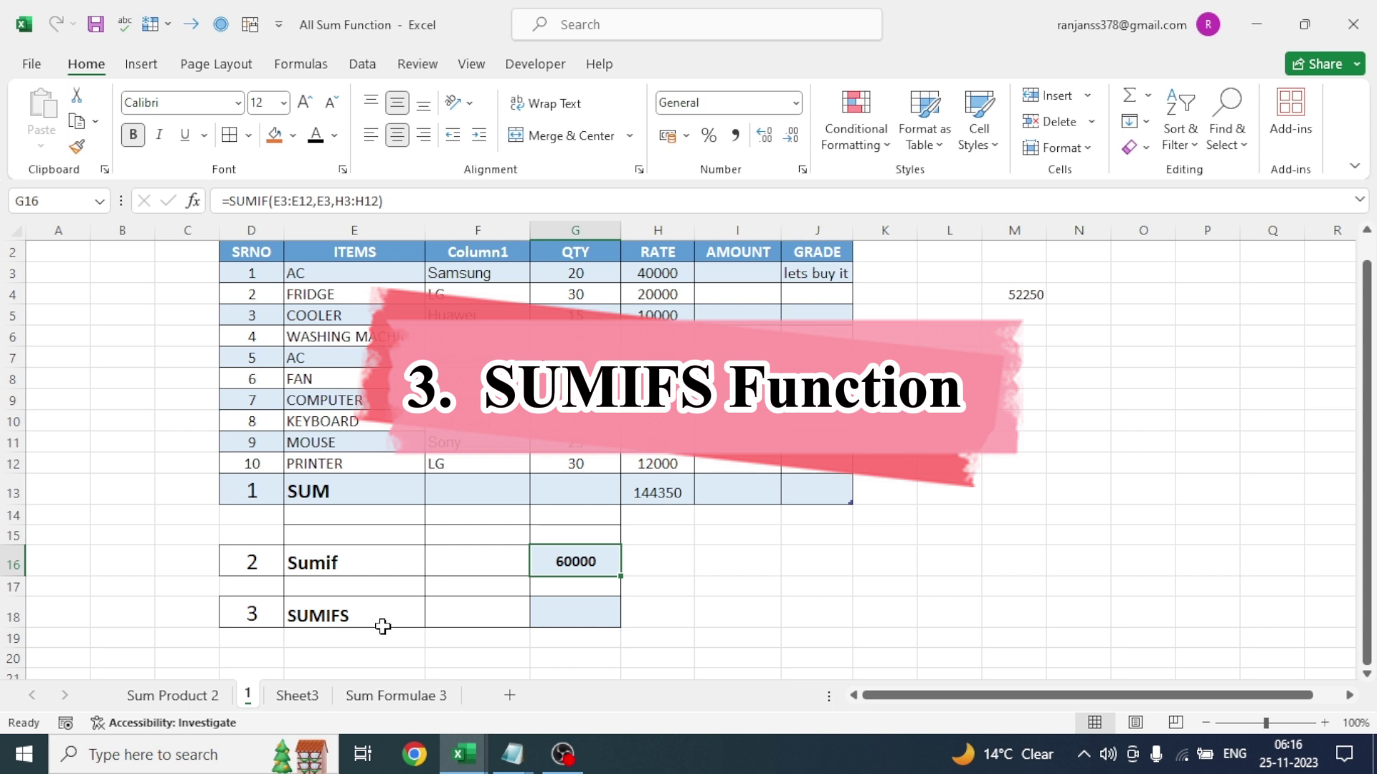
click(588, 623)
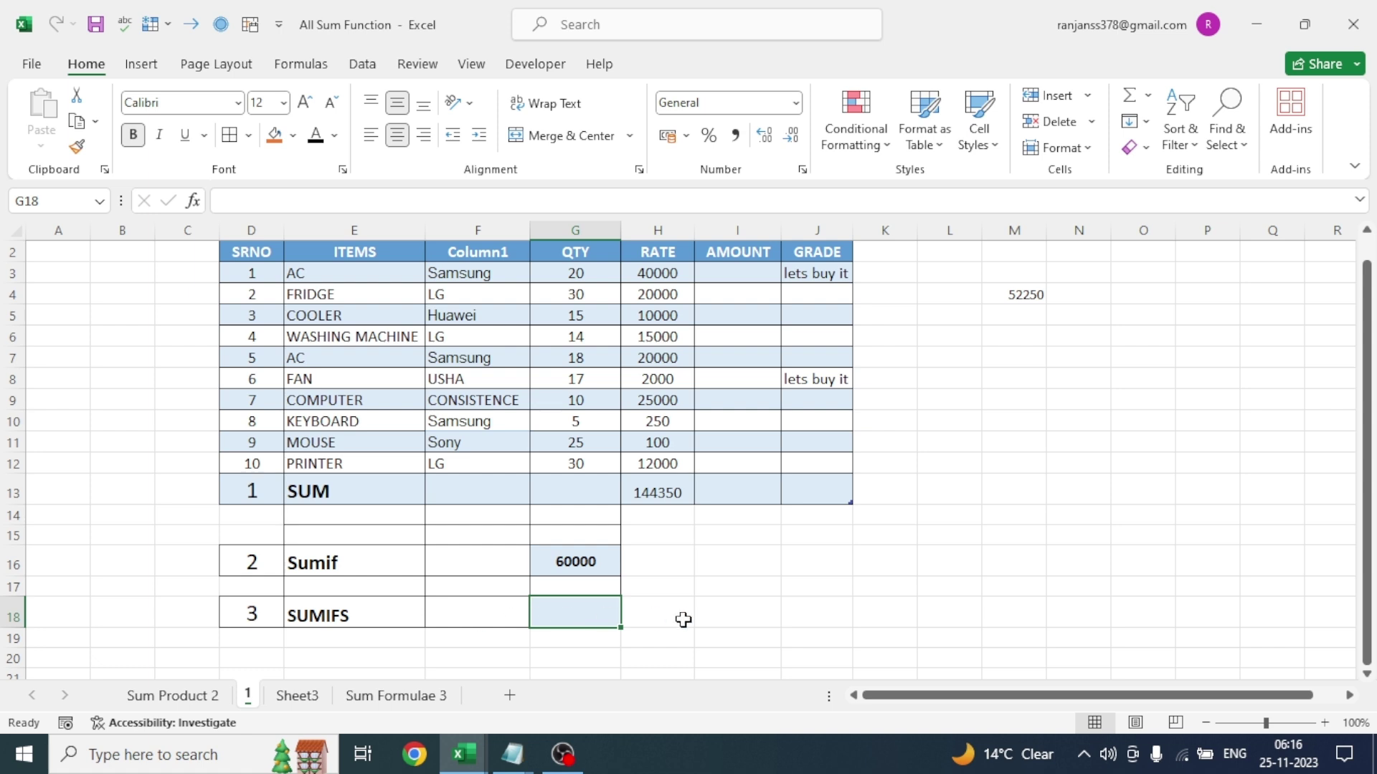
text(=)
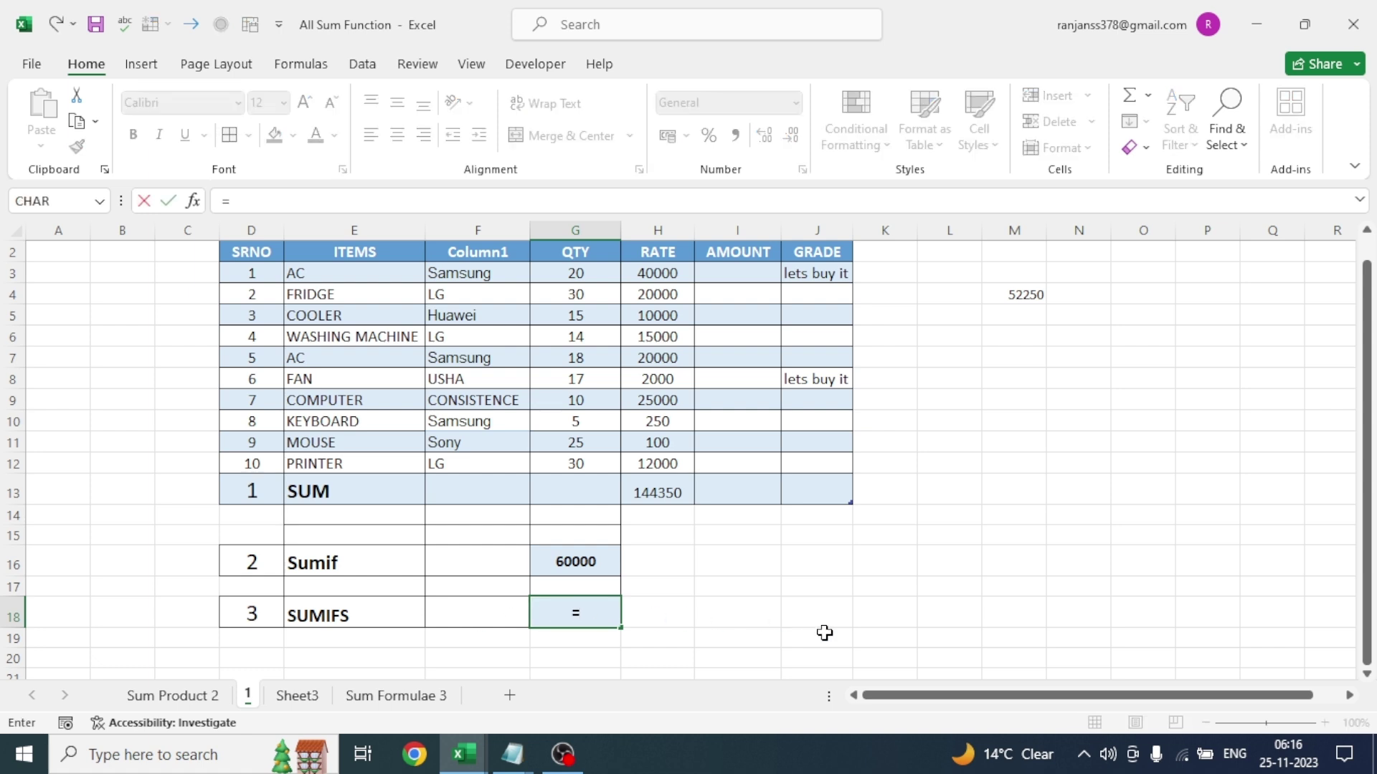
text(sumi)
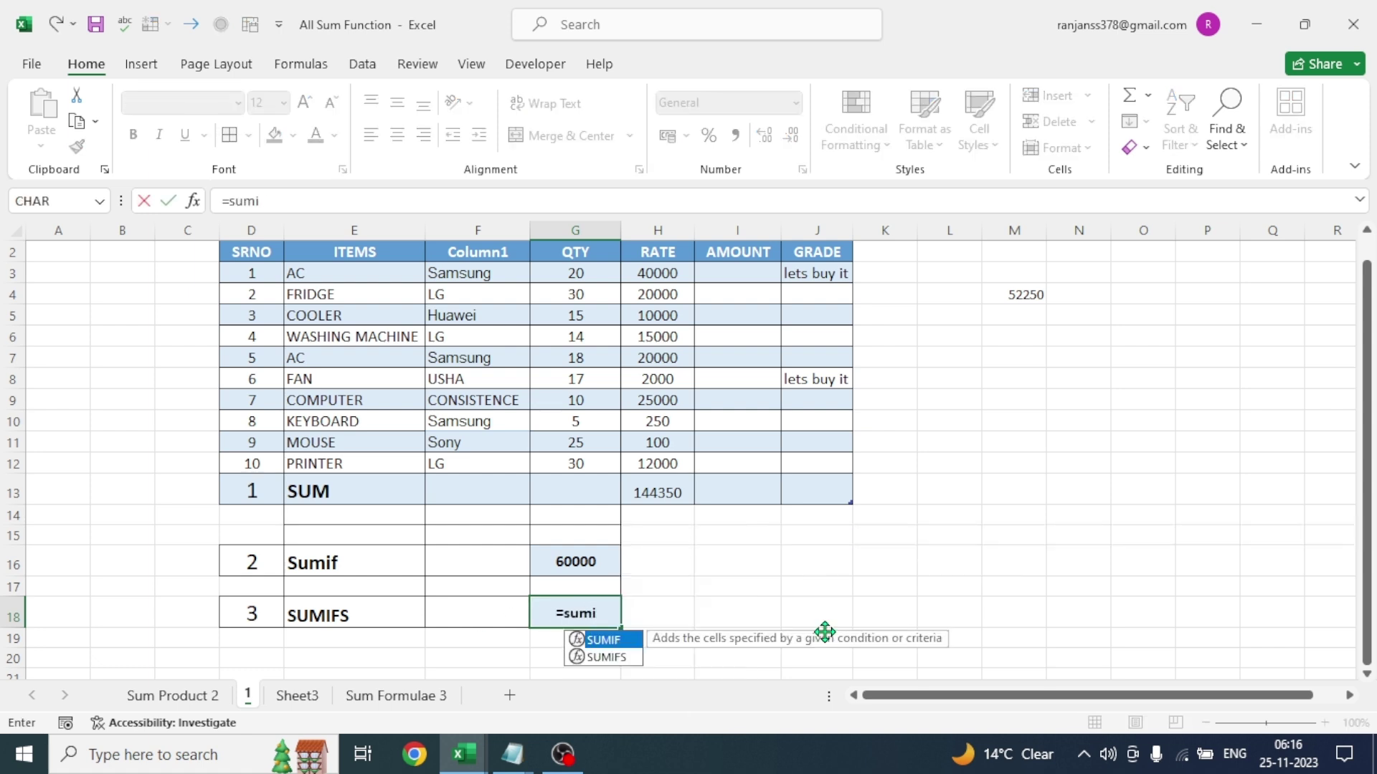
text(fs)
key(Tab)
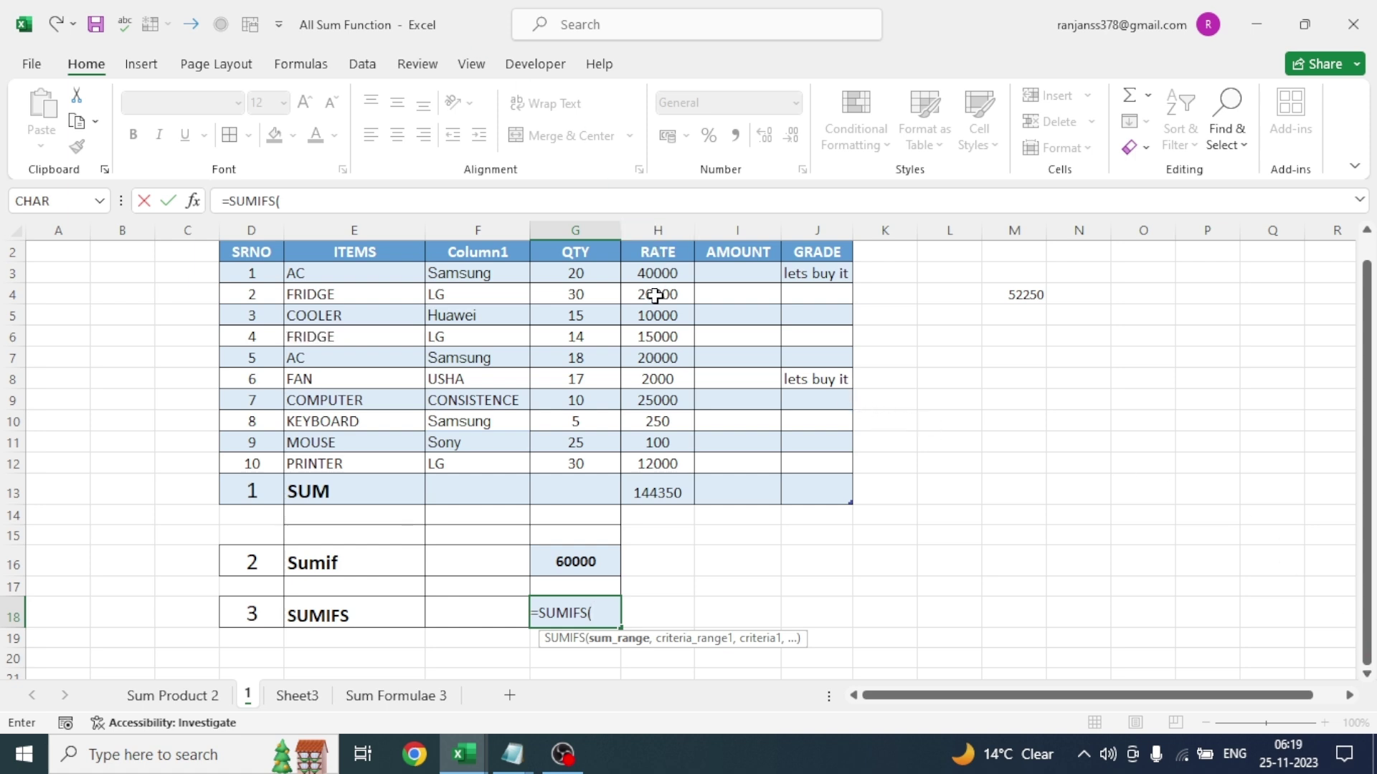
drag(658, 277, 658, 459)
text(,)
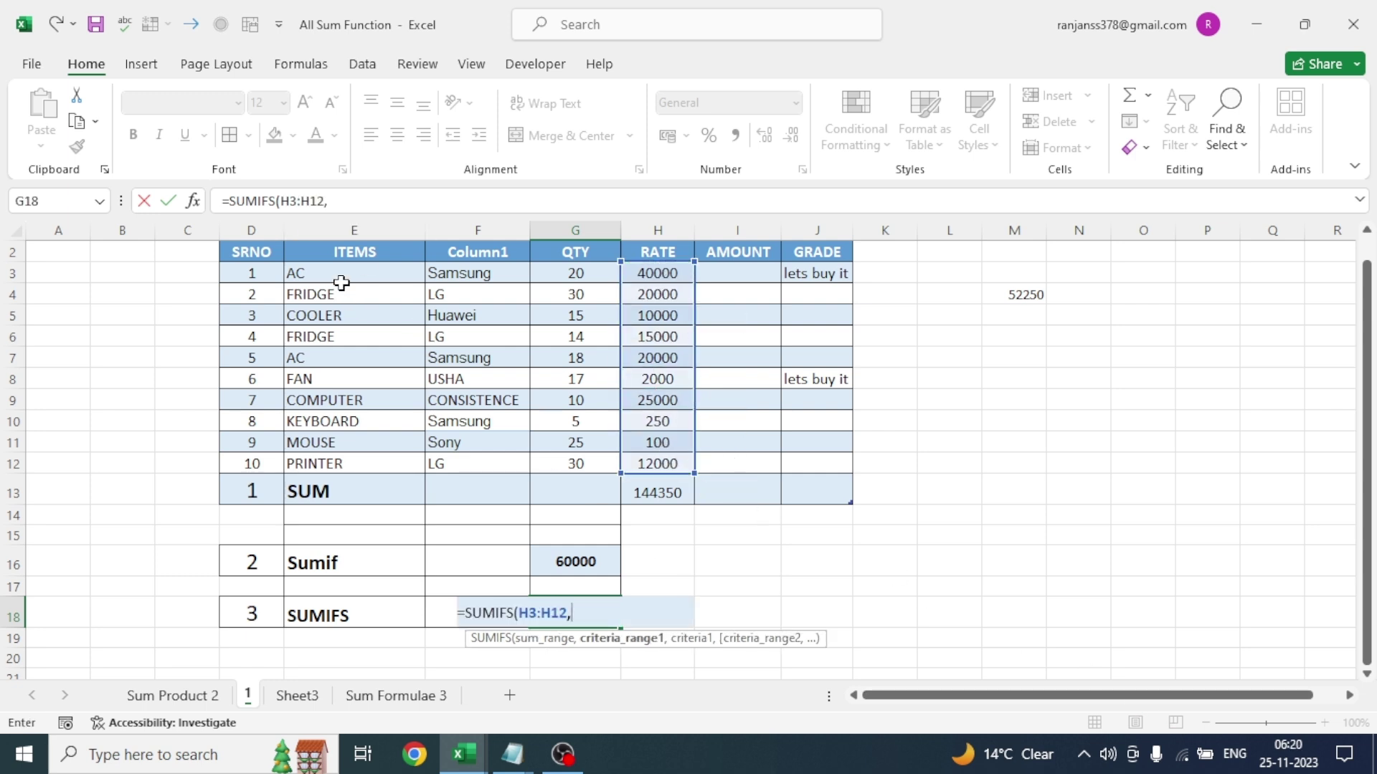
drag(341, 276, 329, 464)
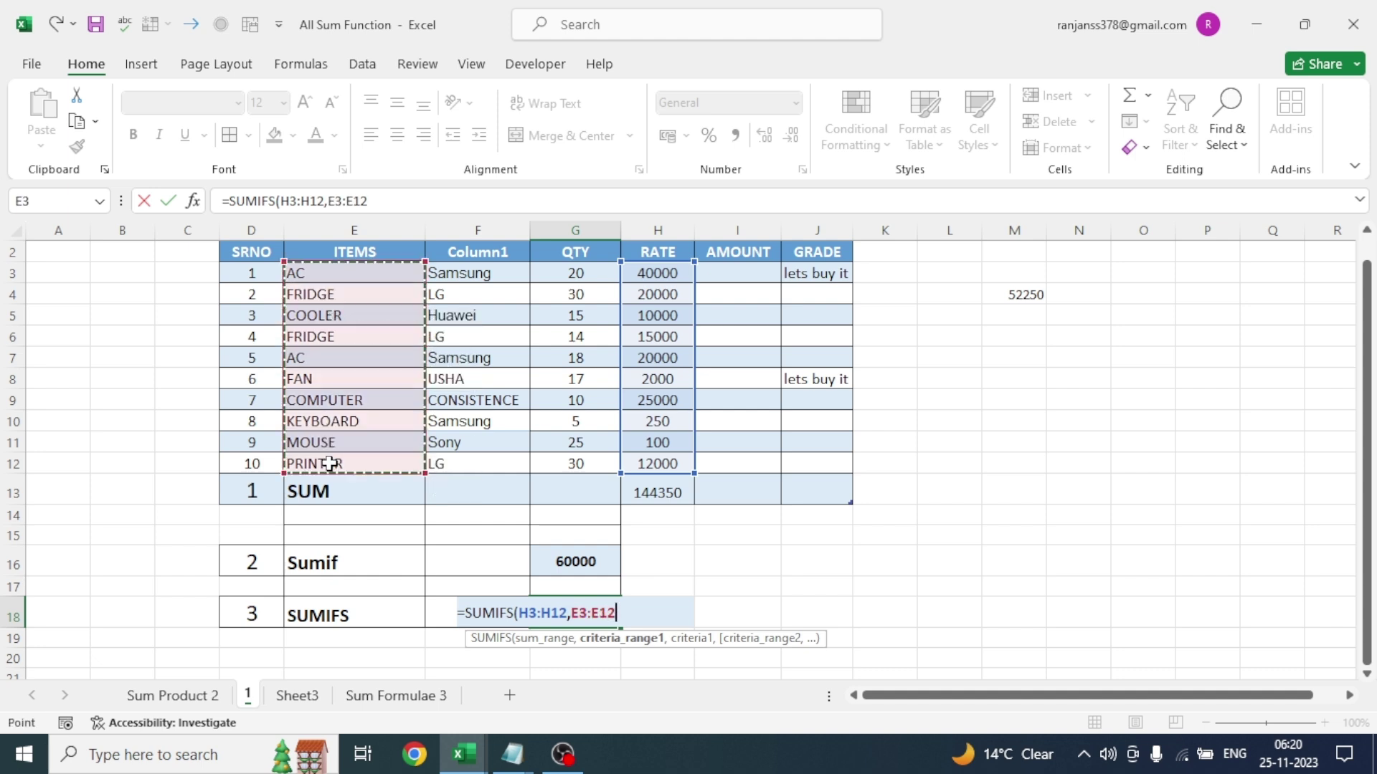
text(,)
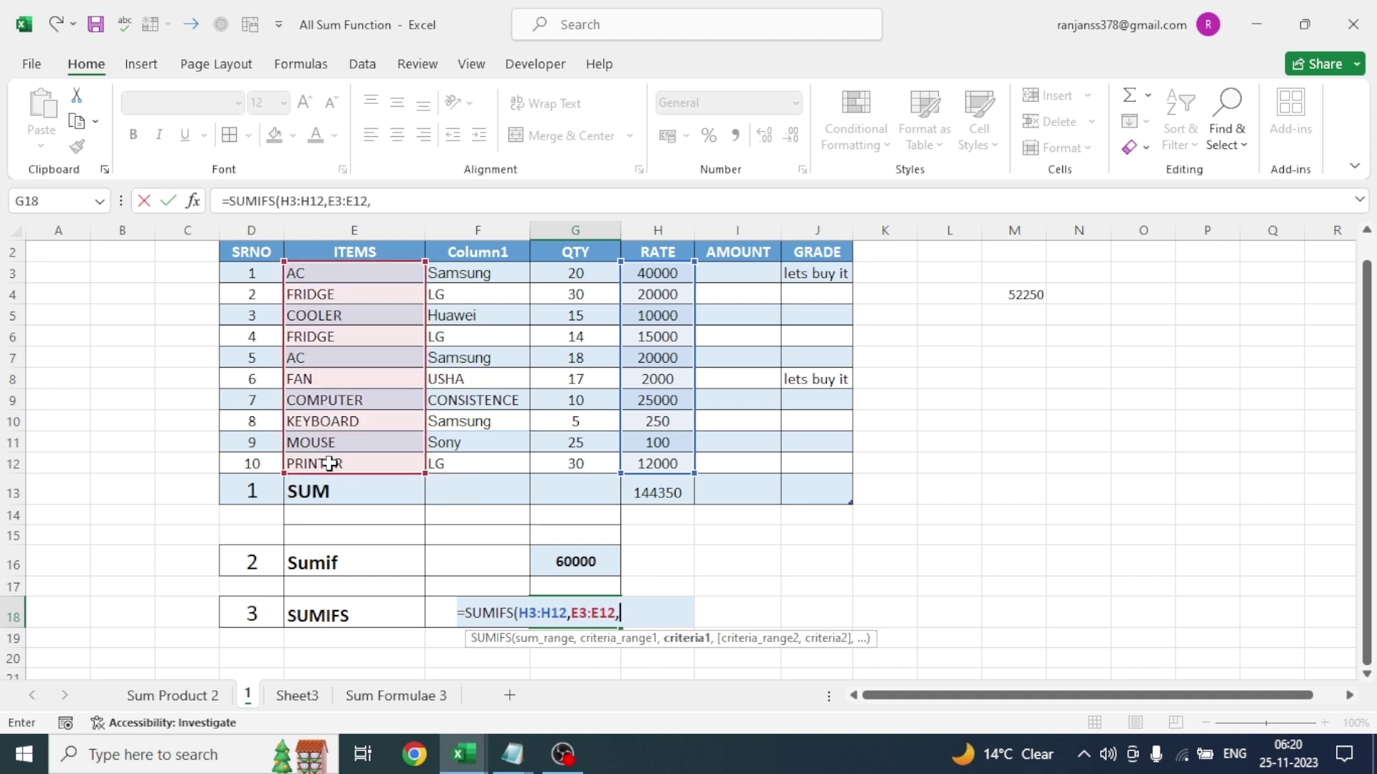
click(318, 298)
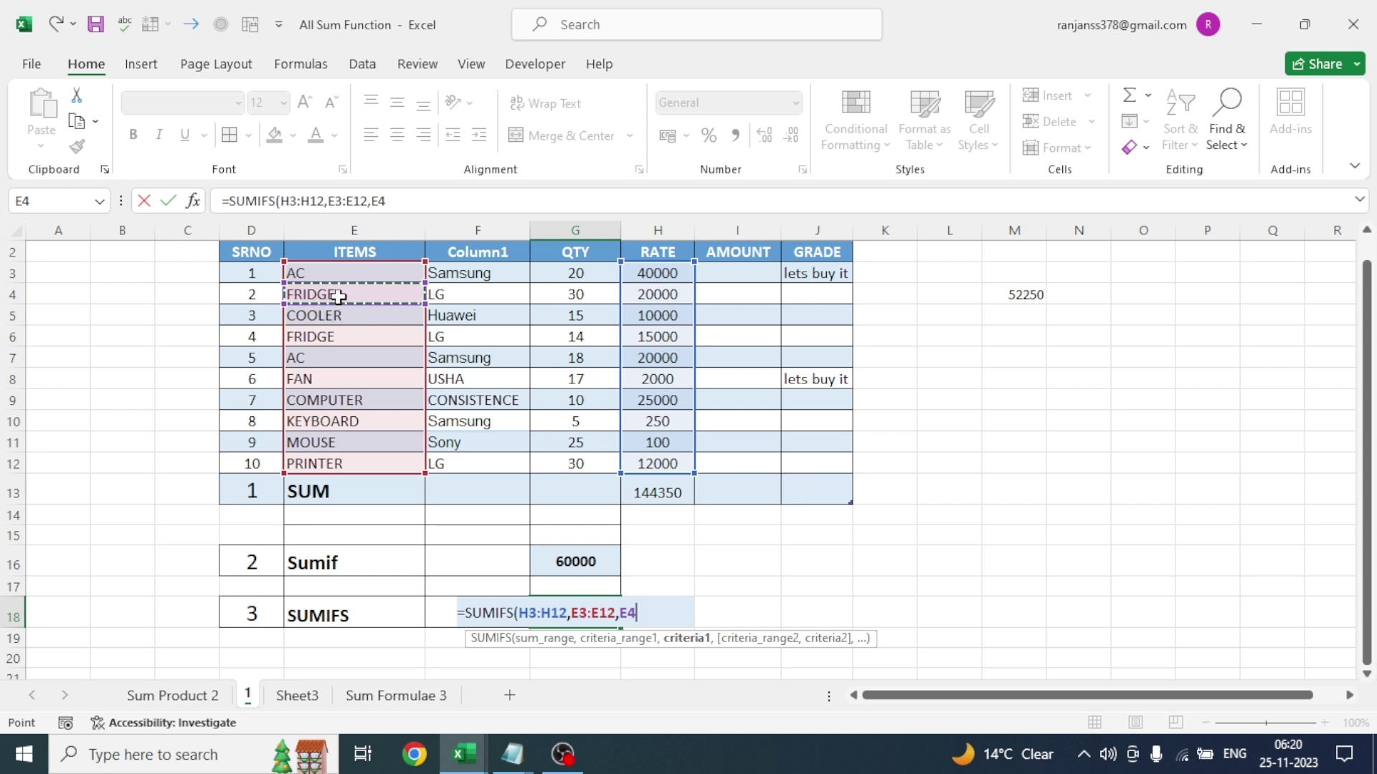
text(,)
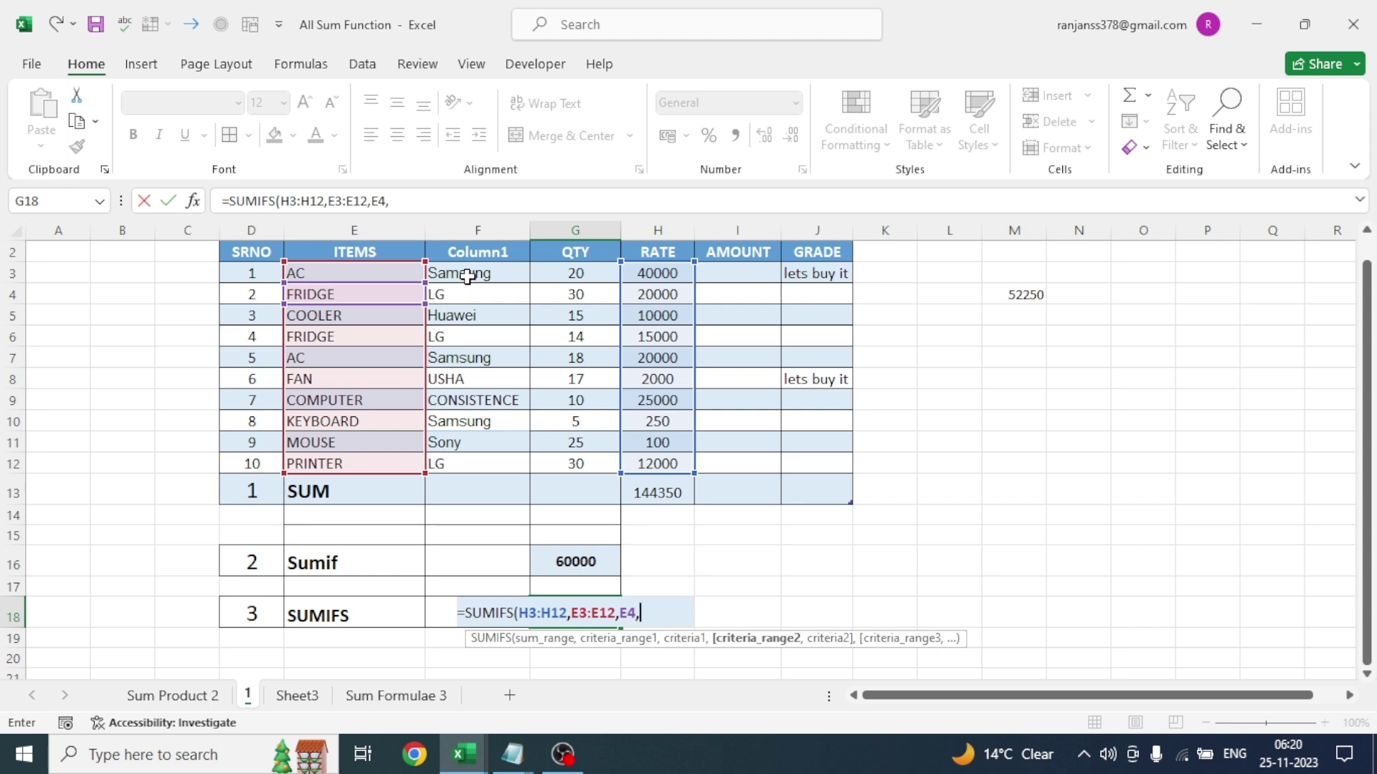
- Add second criteria range F3:F12 with criterion F4 to the SUMIFS formula in G18 and complete it
drag(467, 277, 471, 462)
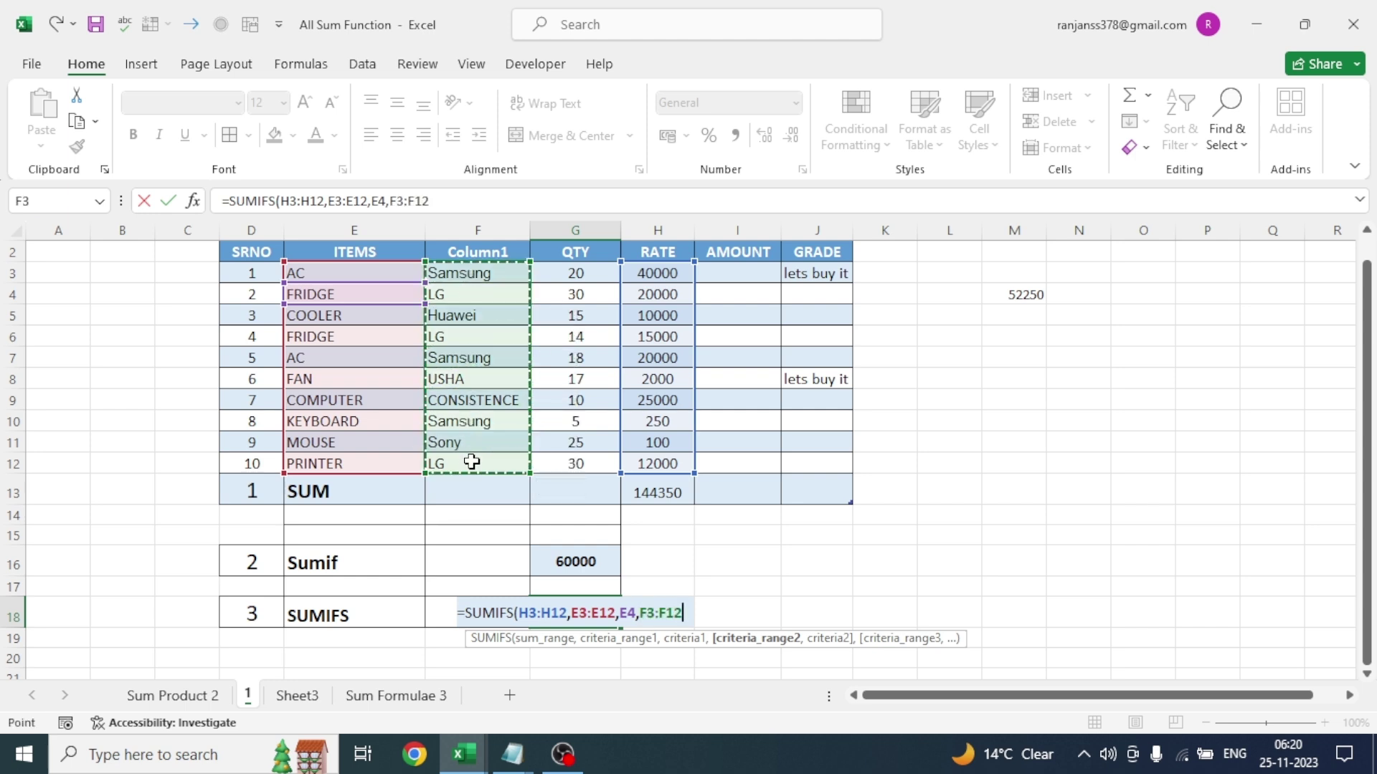
text(,)
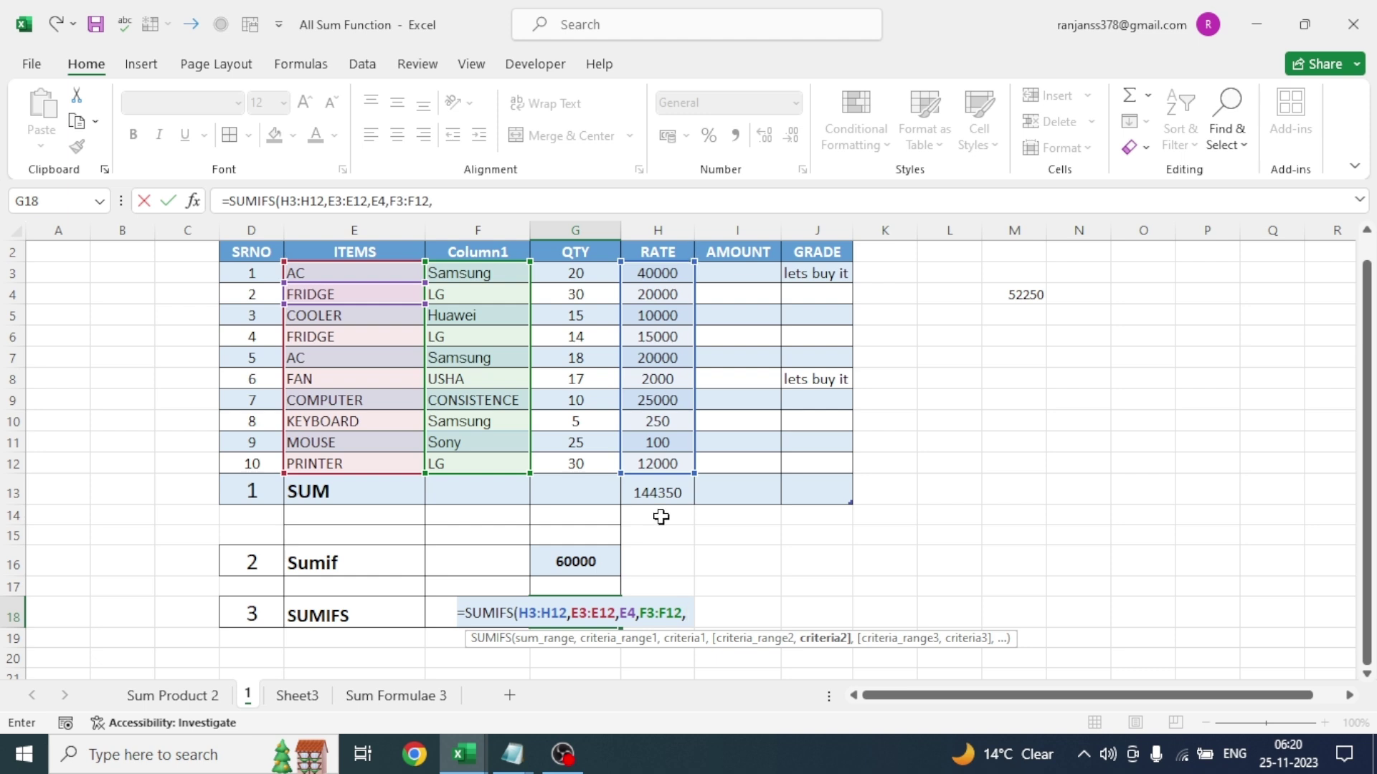
click(454, 295)
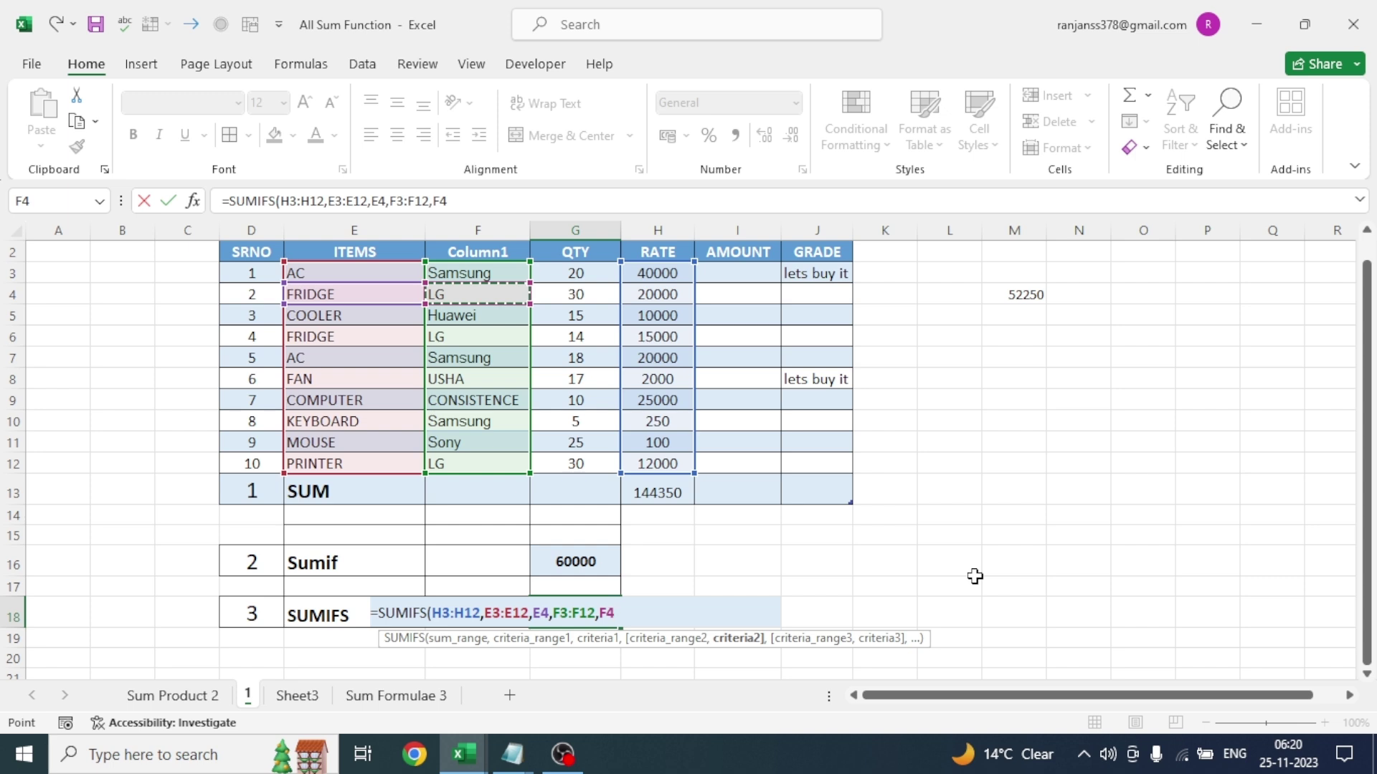
text())
key(Return)
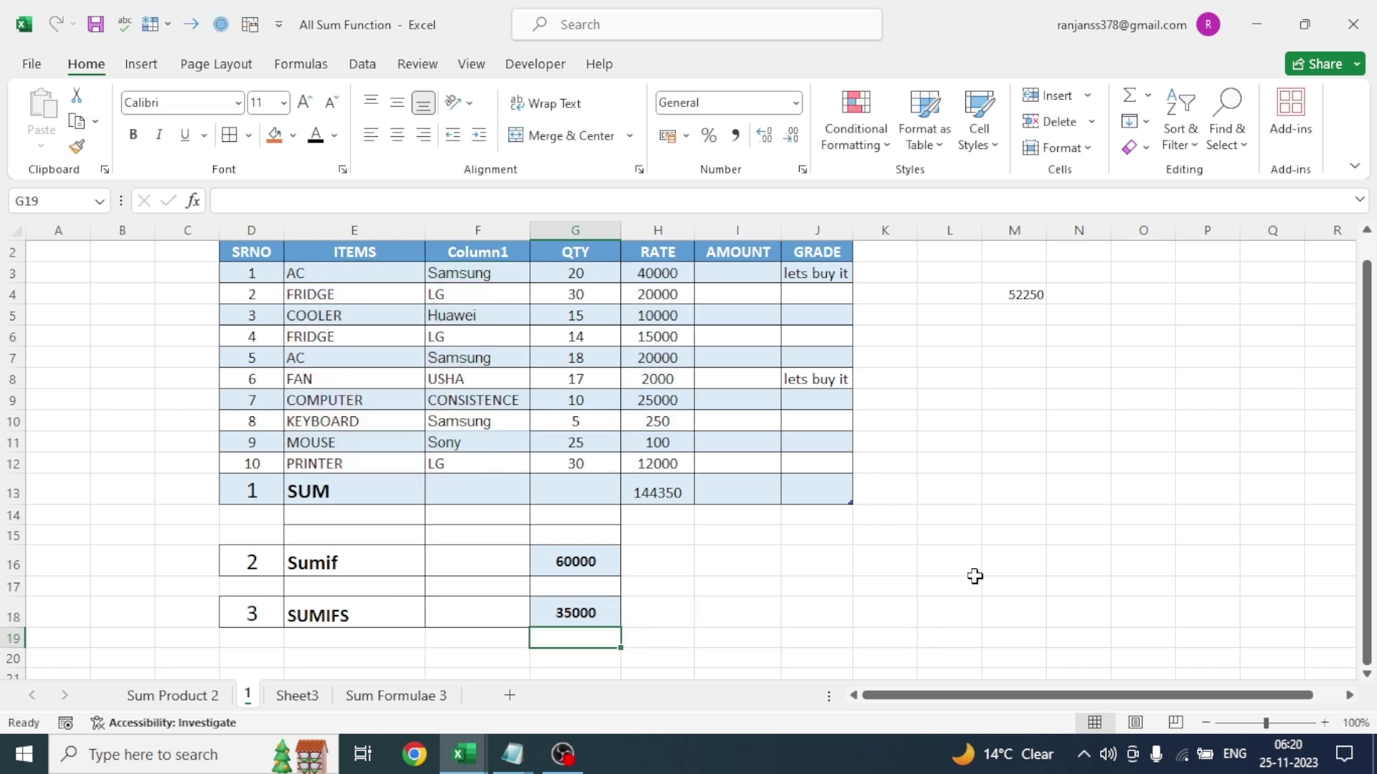
click(553, 609)
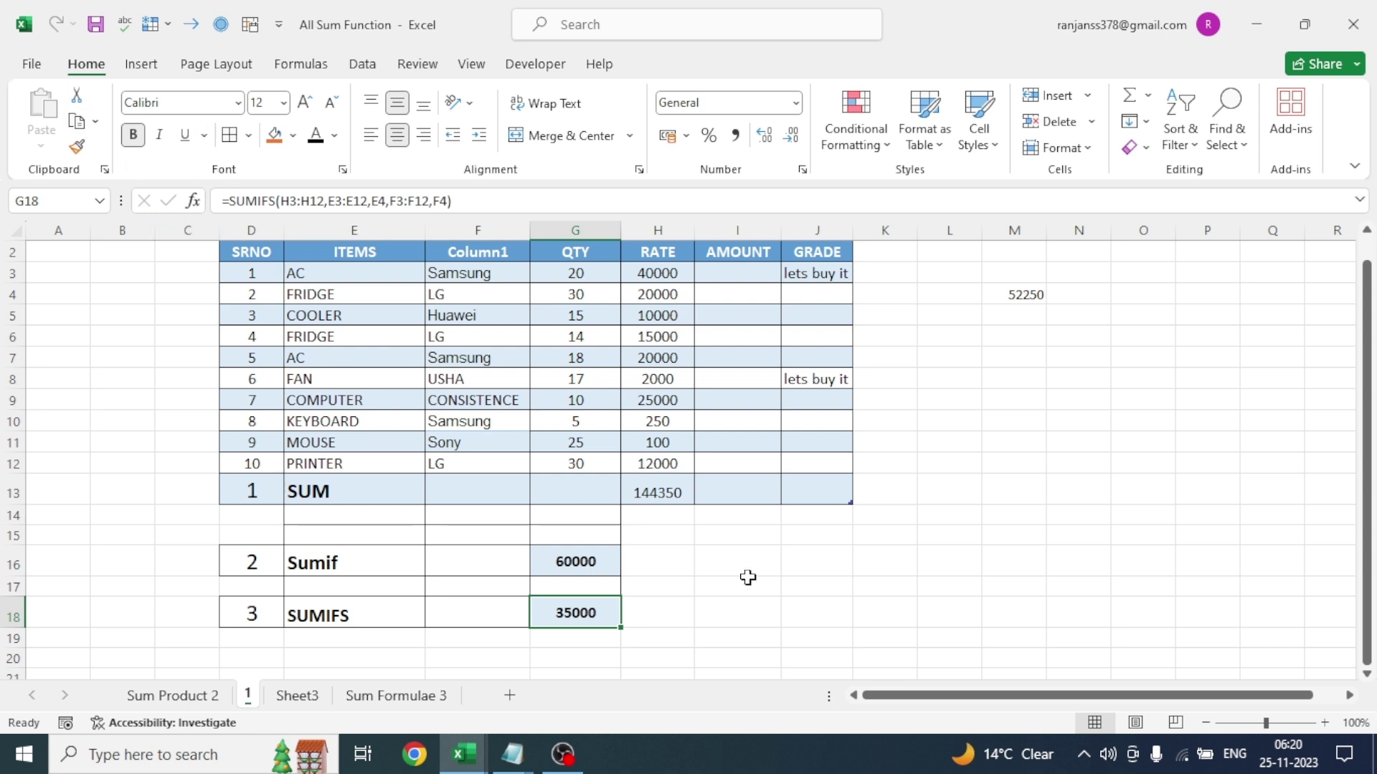
- Open the Sum Product 2 sheet at the beginning of the Dragon Hut bill
click(172, 695)
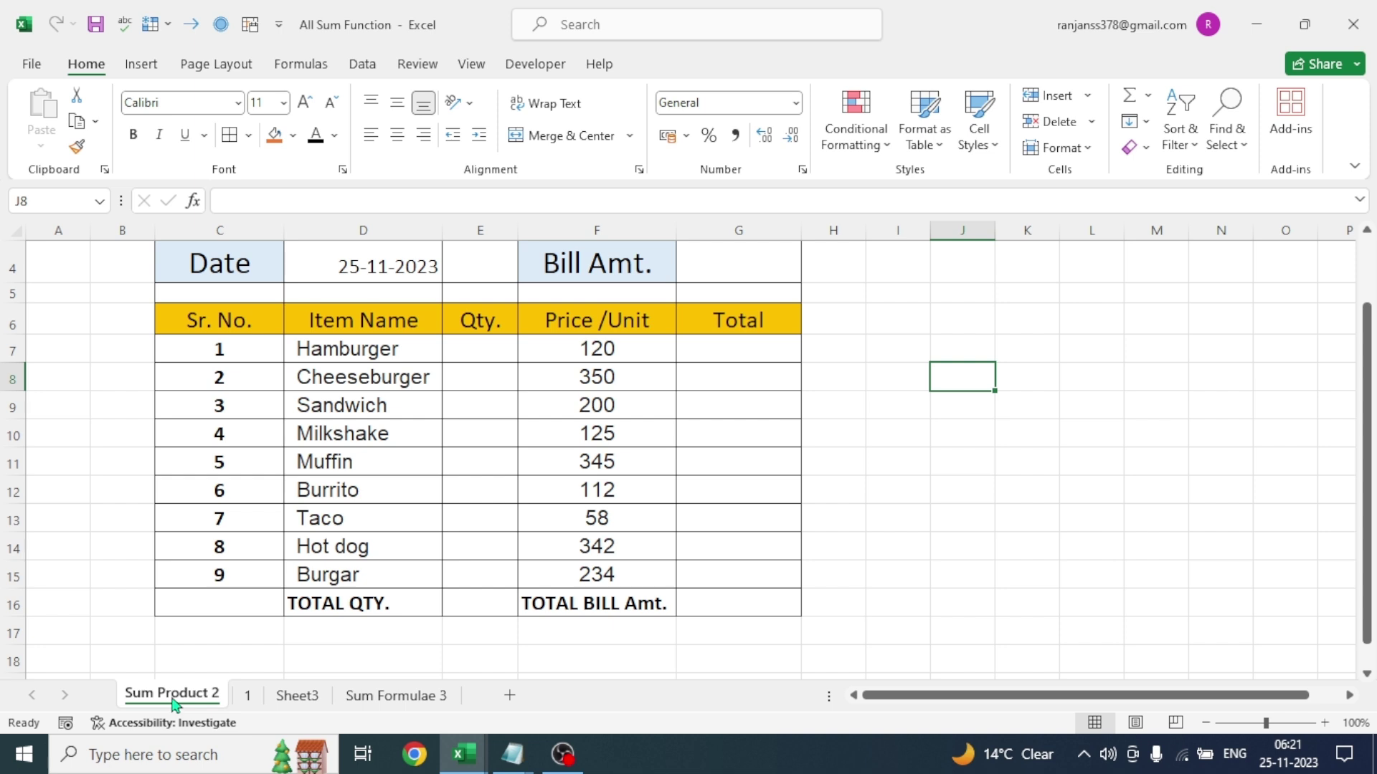
scroll(989, 534, up, 1)
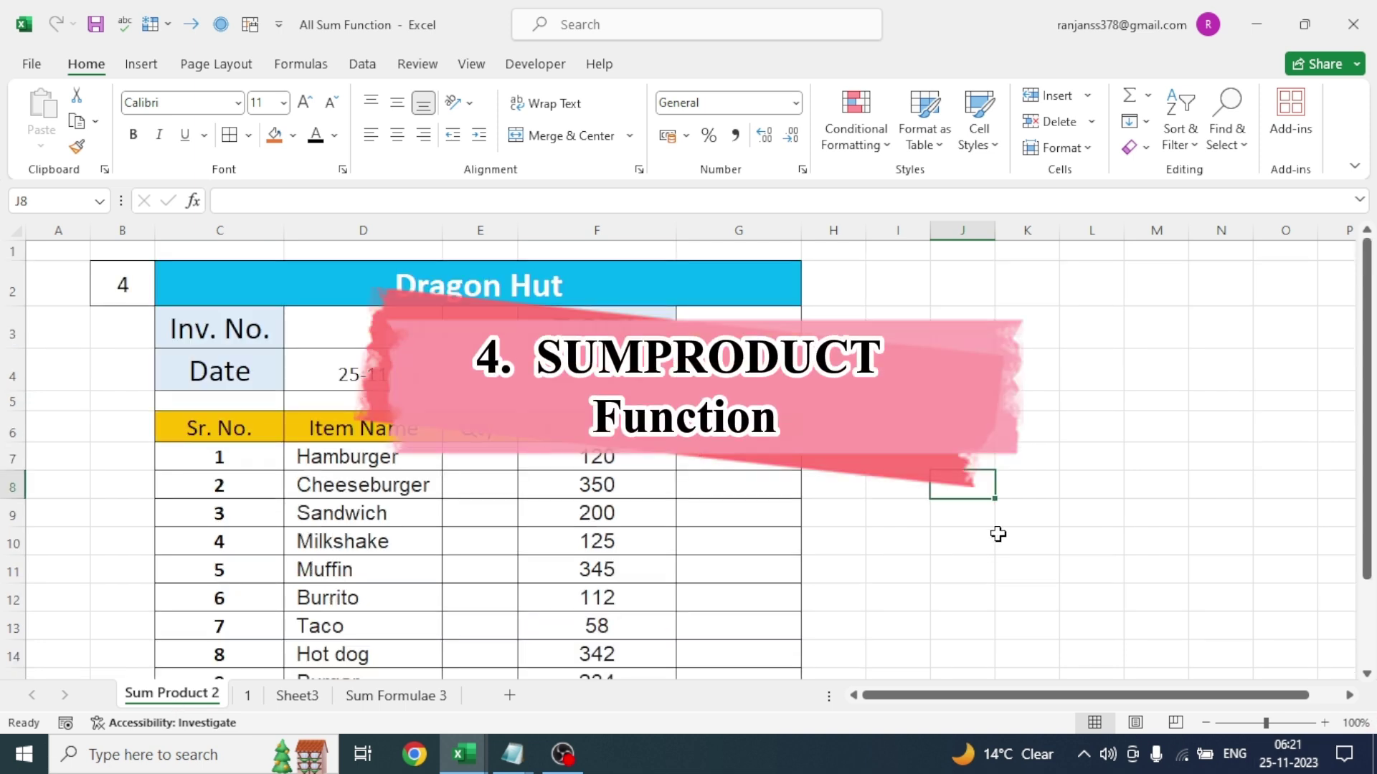
click(889, 459)
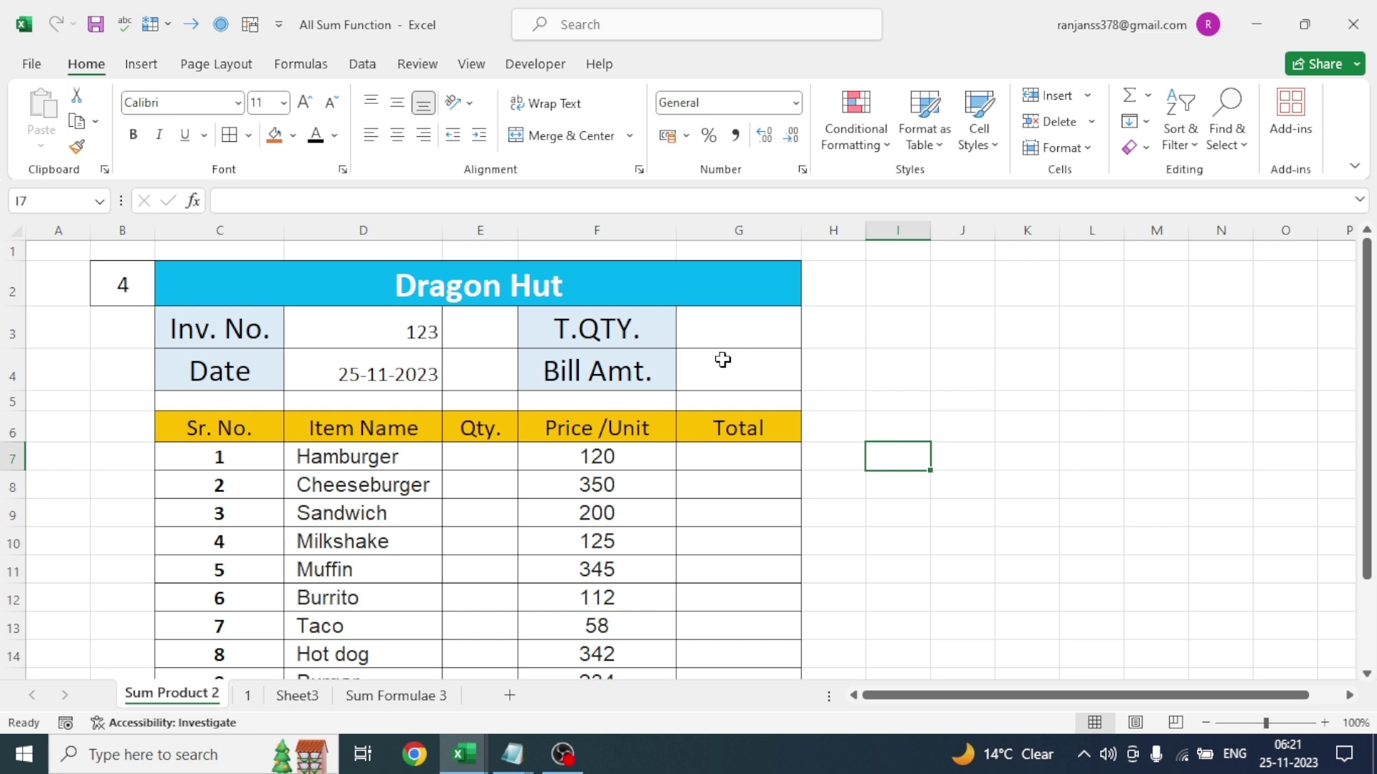
key(Down)
key(Down)
key(Down)
key(Down)
key(Down)
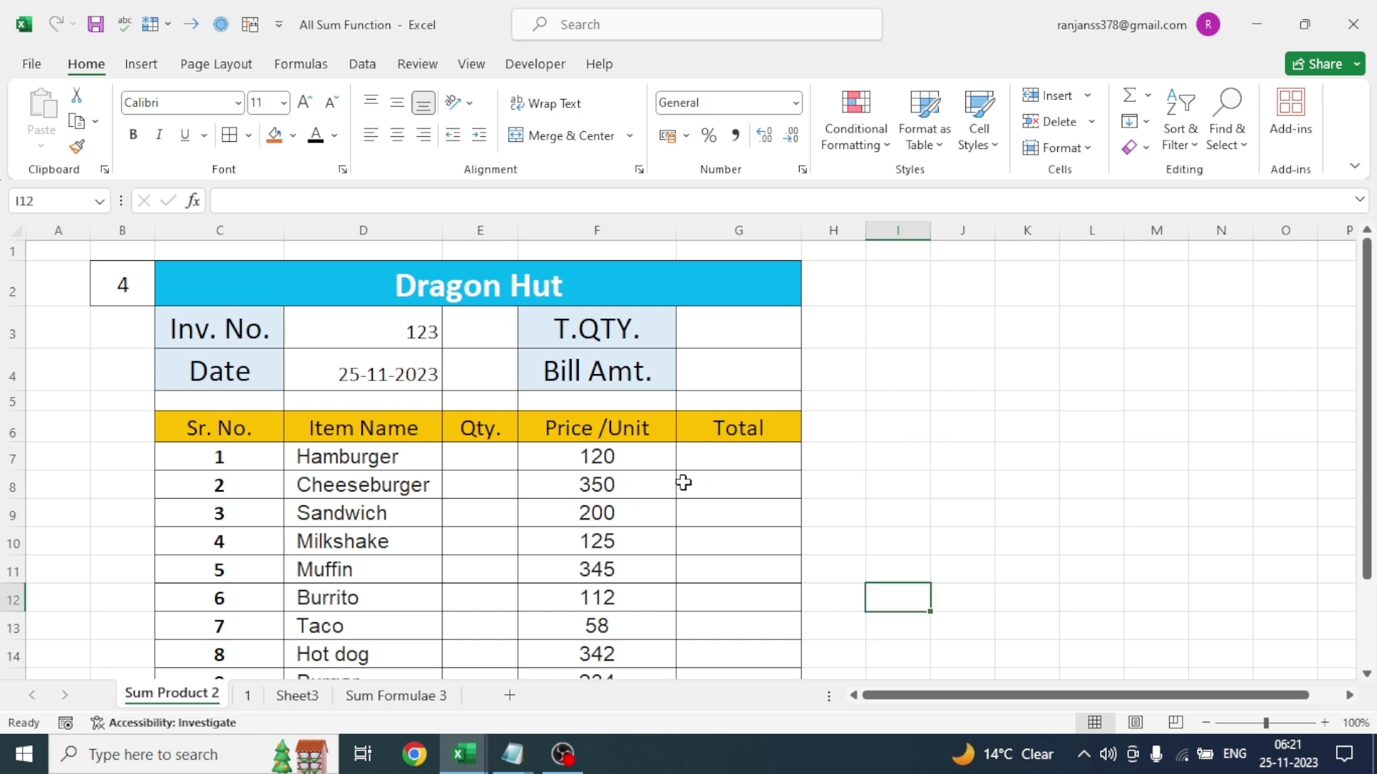
- Calculate the Hamburger total in G7 as quantity times unit price with the formula =E7*F7
click(726, 457)
text(=)
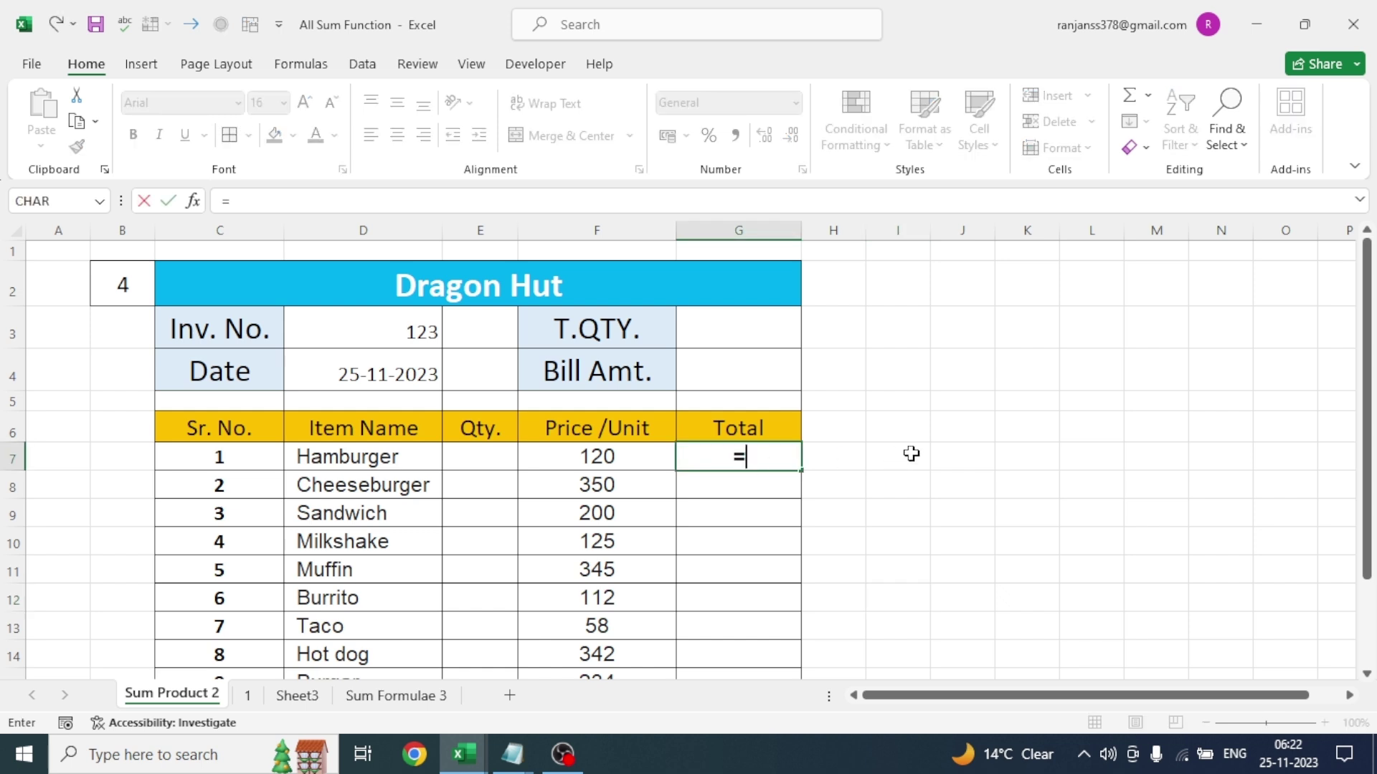
click(495, 462)
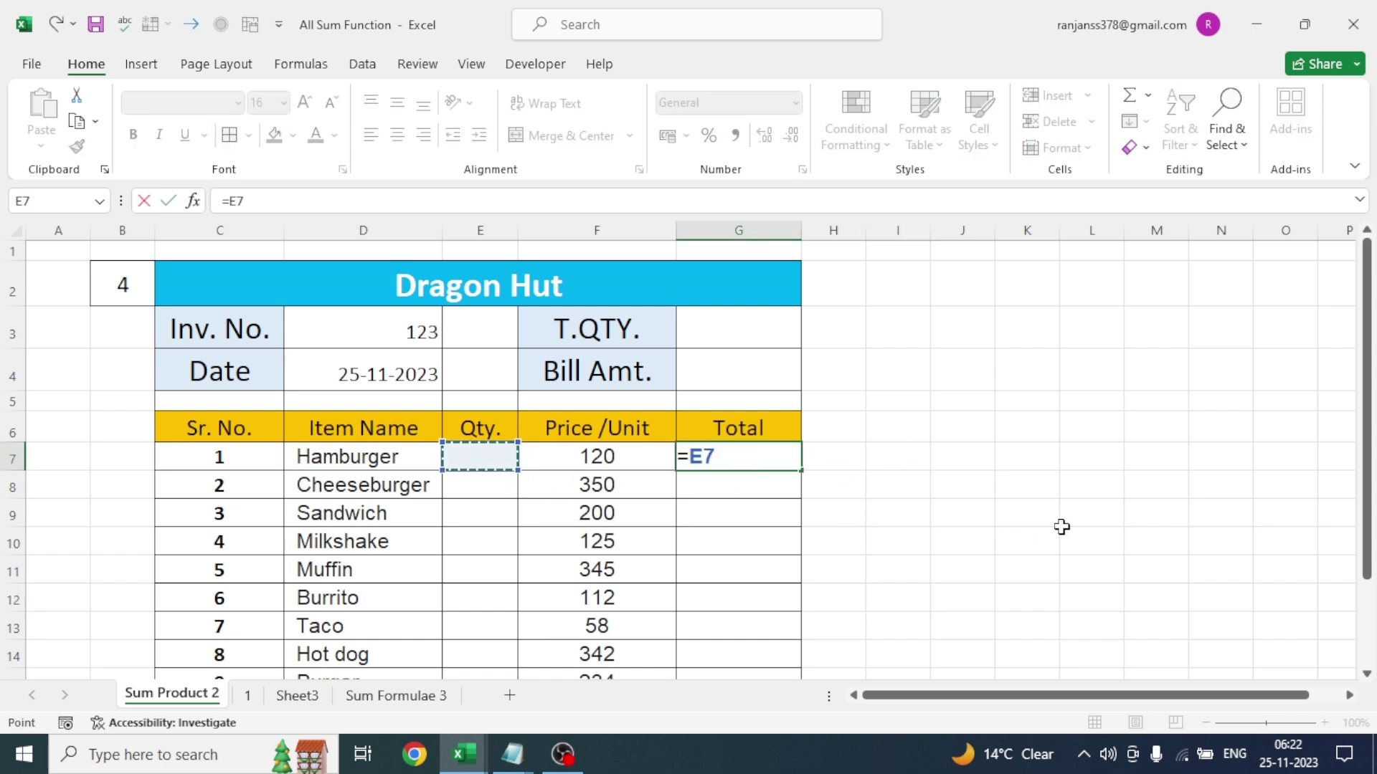
text(*)
click(594, 463)
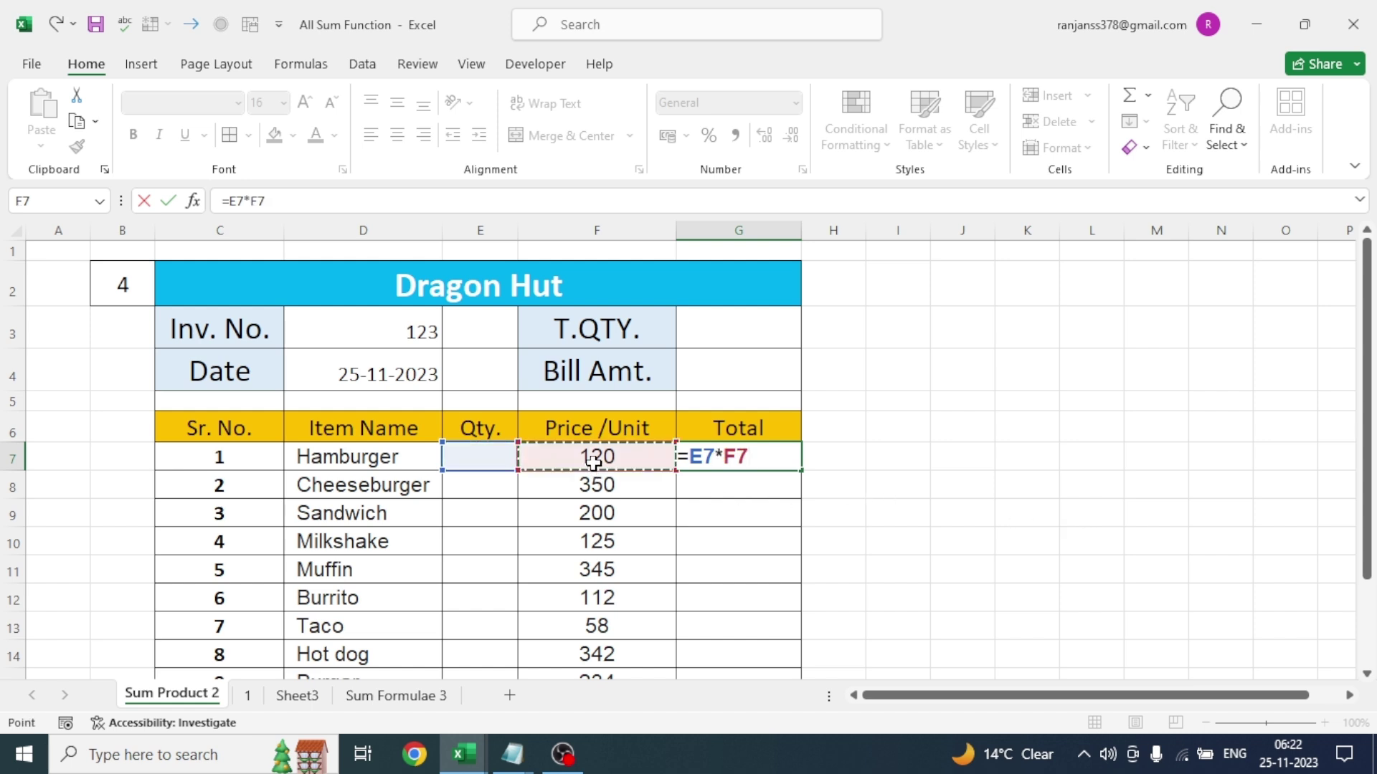
key(Return)
- Fill the G7 formula down the Total column through row 16
click(770, 457)
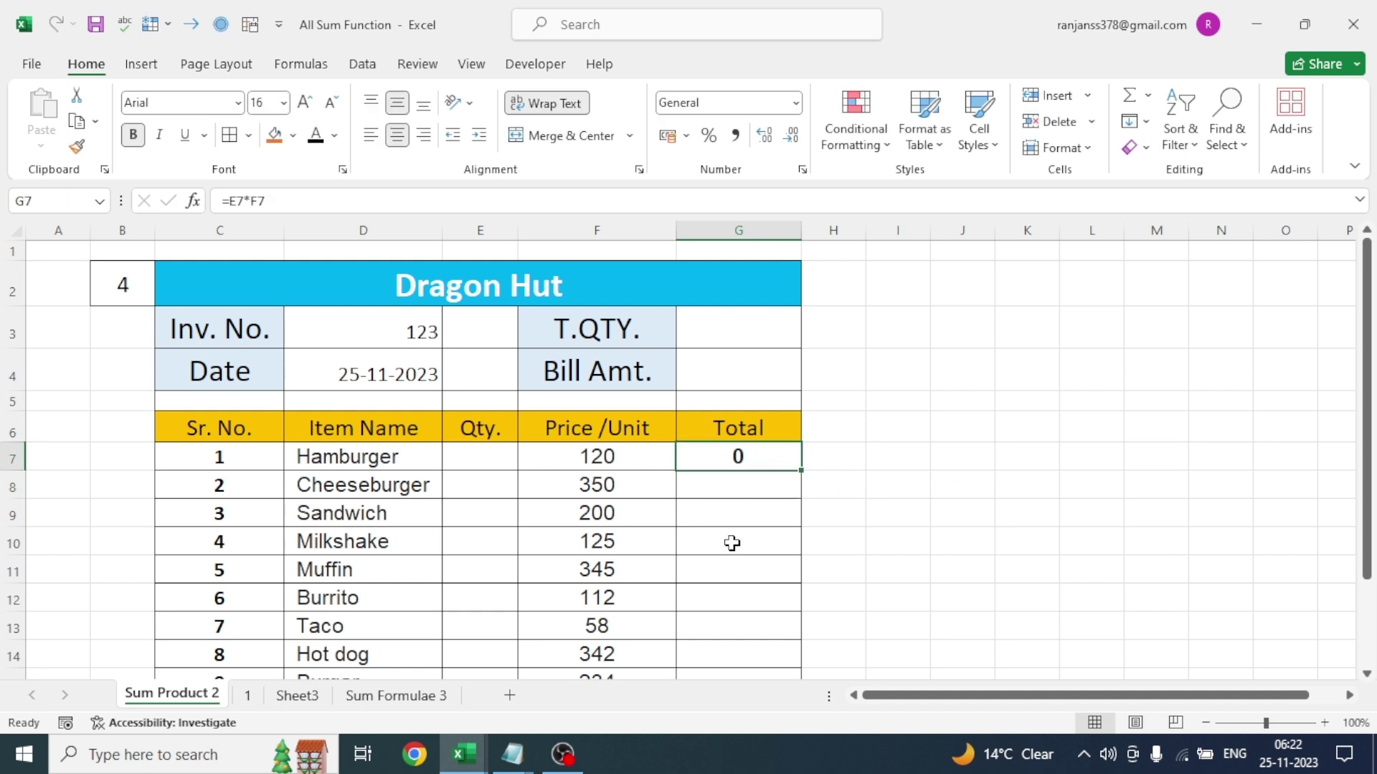
double_click(798, 470)
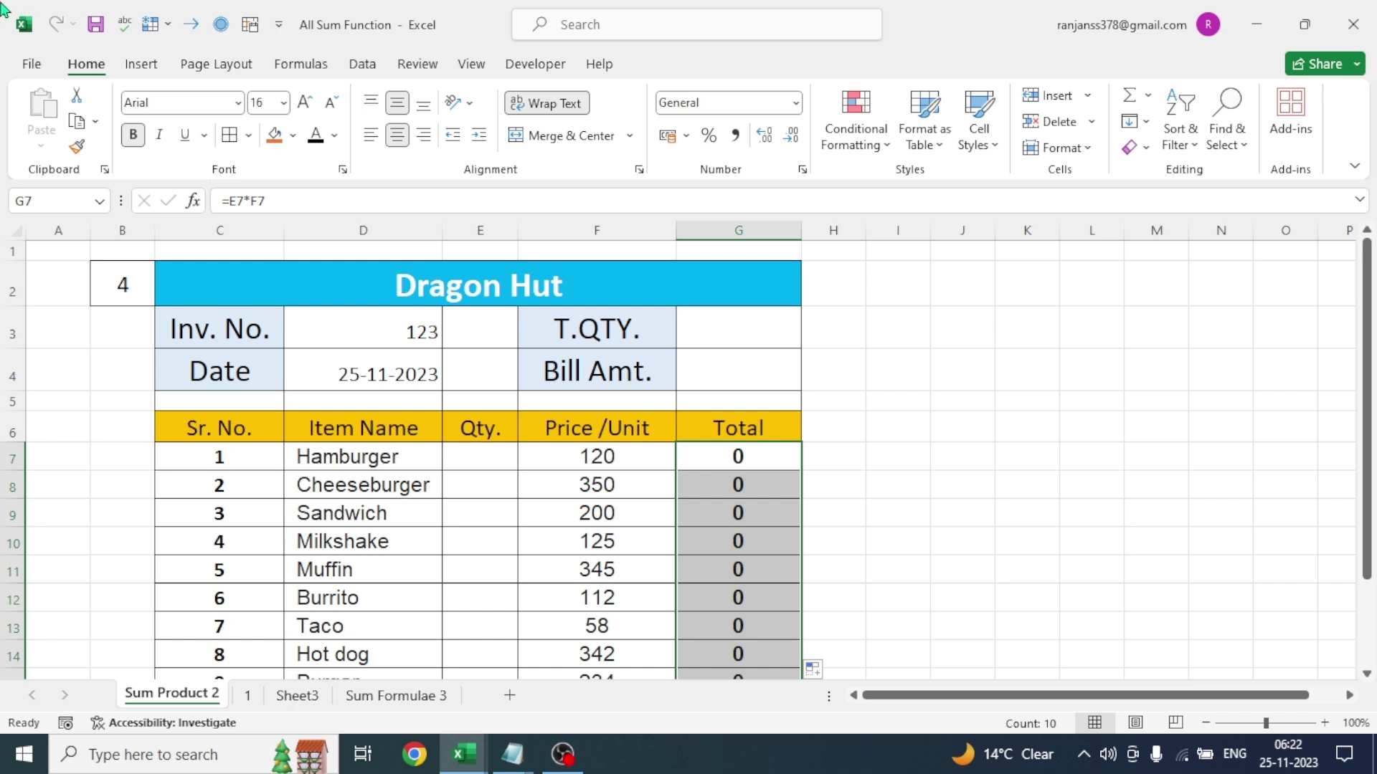
drag(1367, 317, 1374, 357)
click(832, 560)
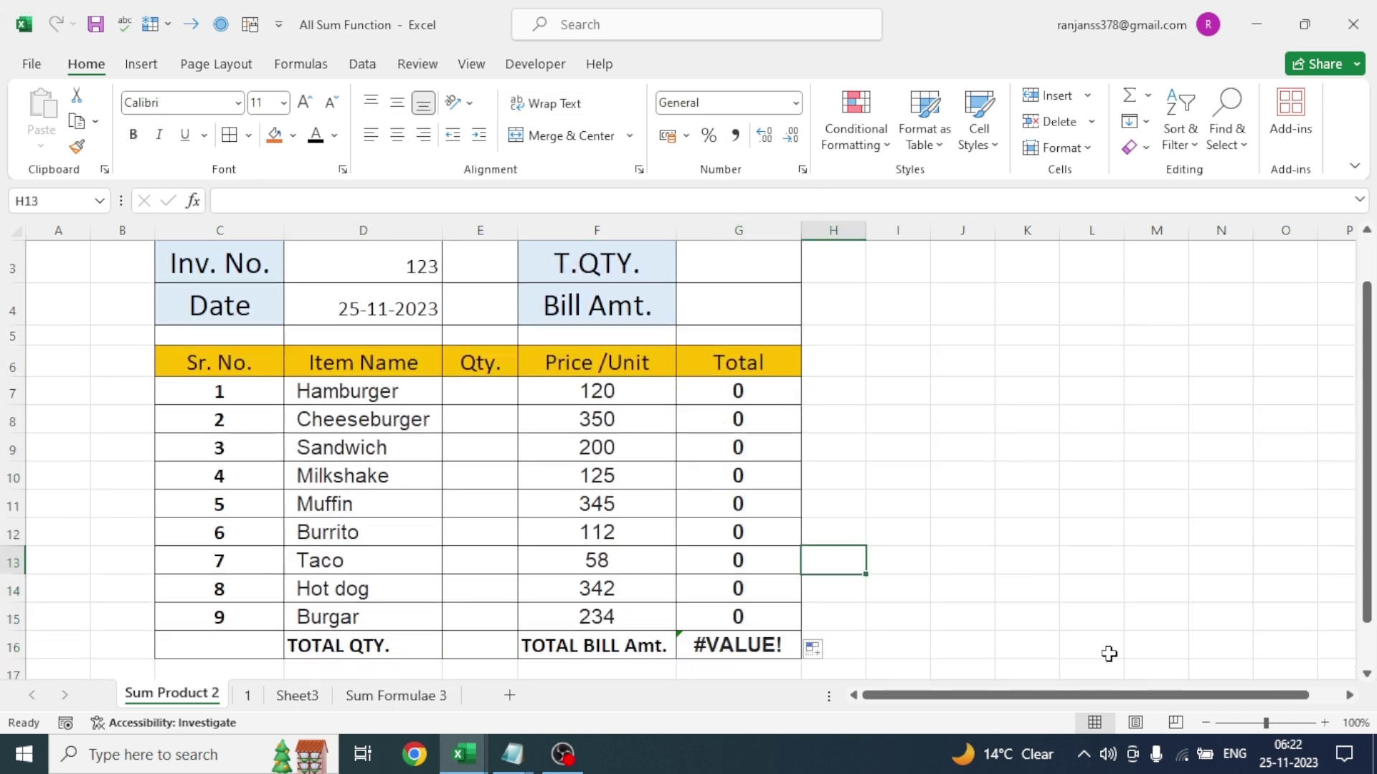
- Enter quantities of 2 for Hamburger, 1 for Sandwich and 5 for Taco in the Qty. column
click(484, 396)
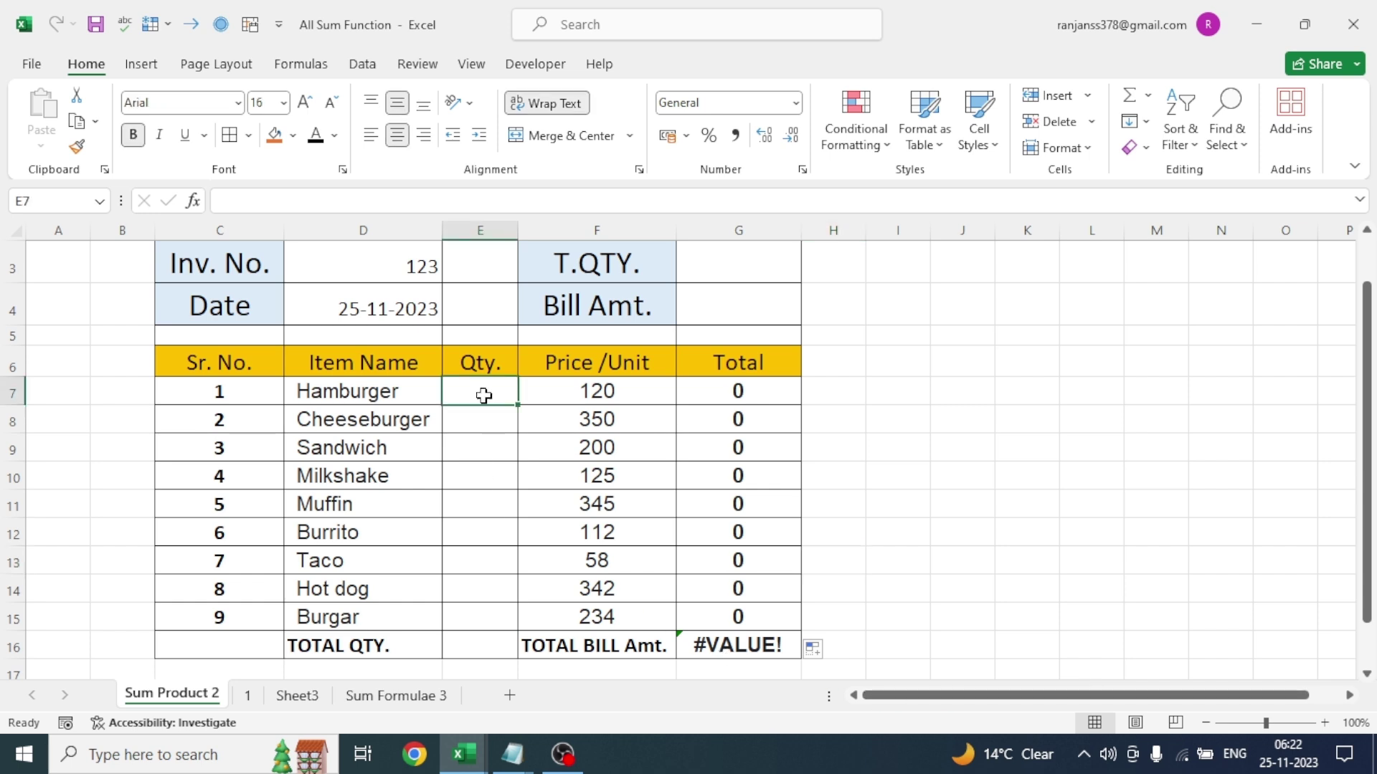
text(2)
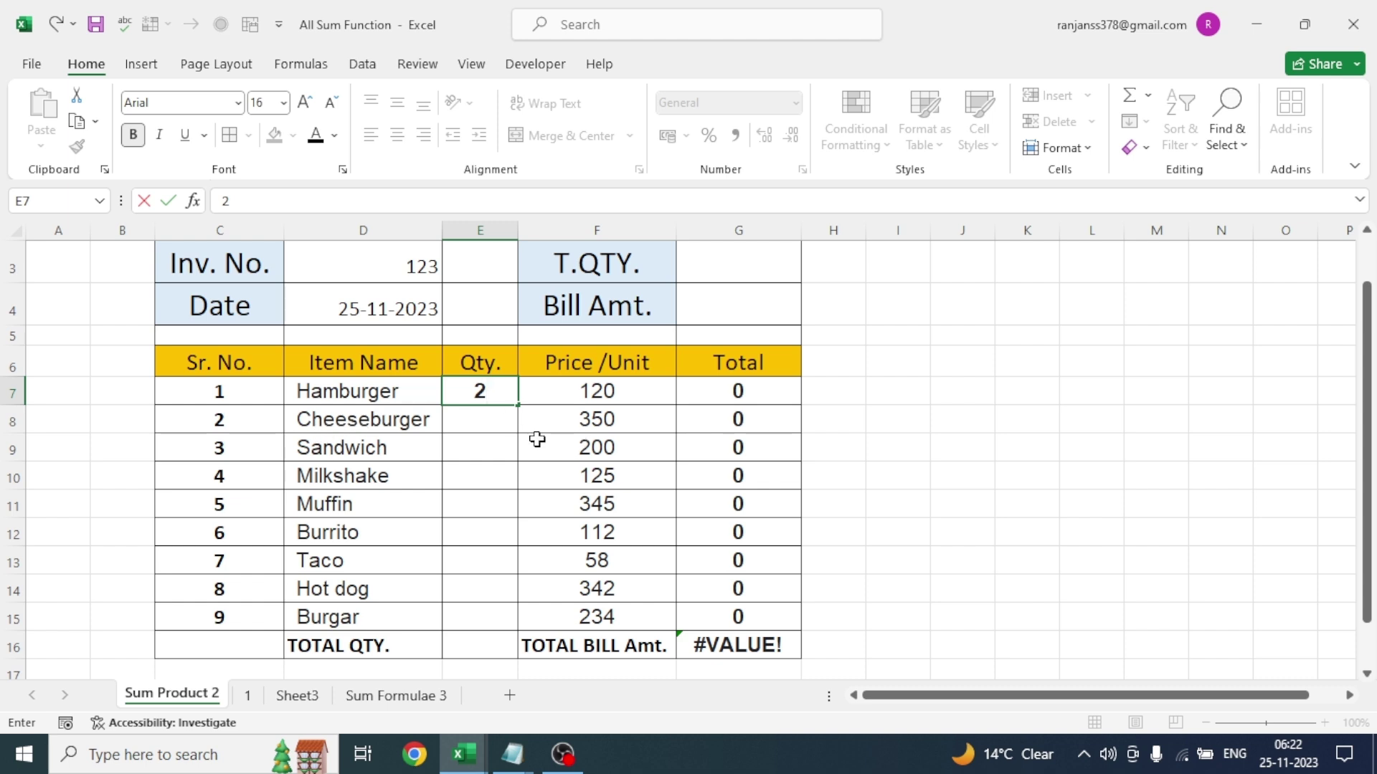
click(488, 454)
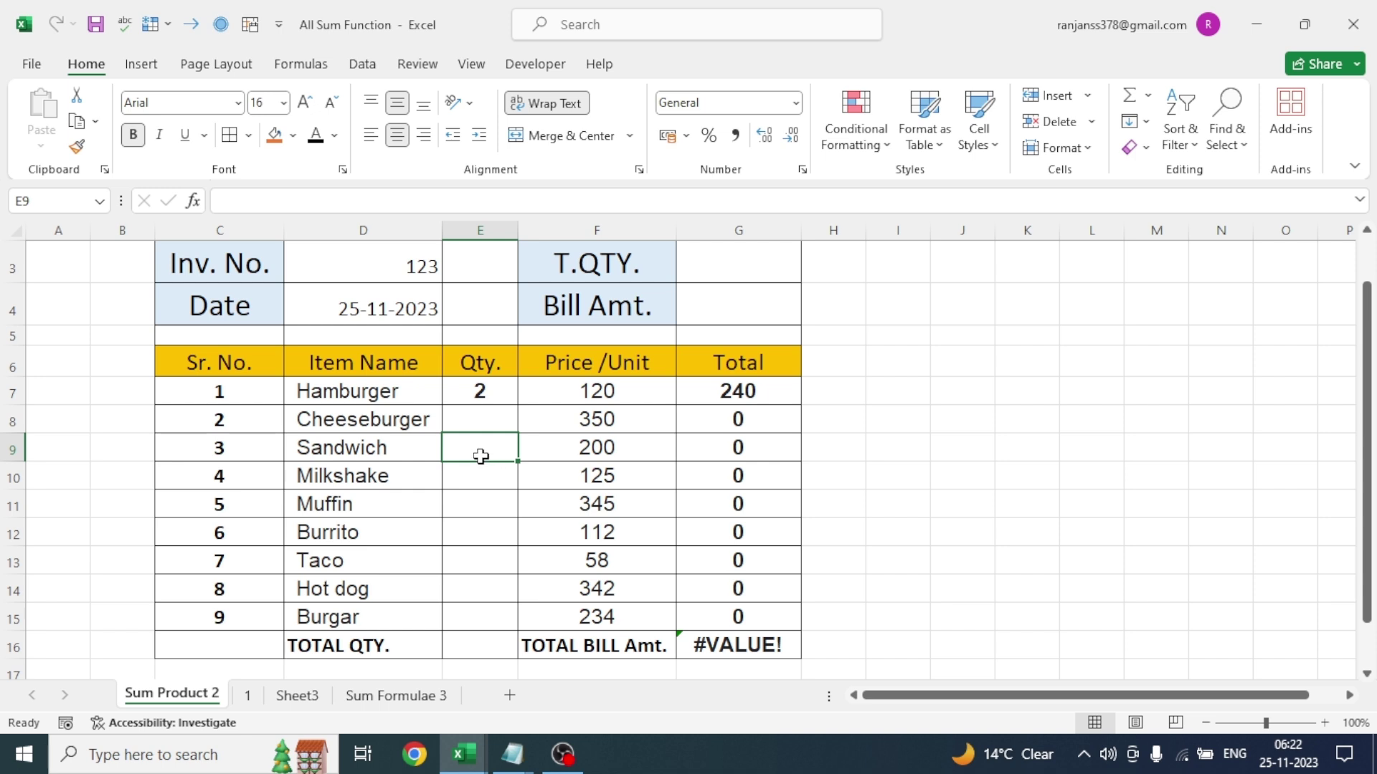
text(1)
click(488, 505)
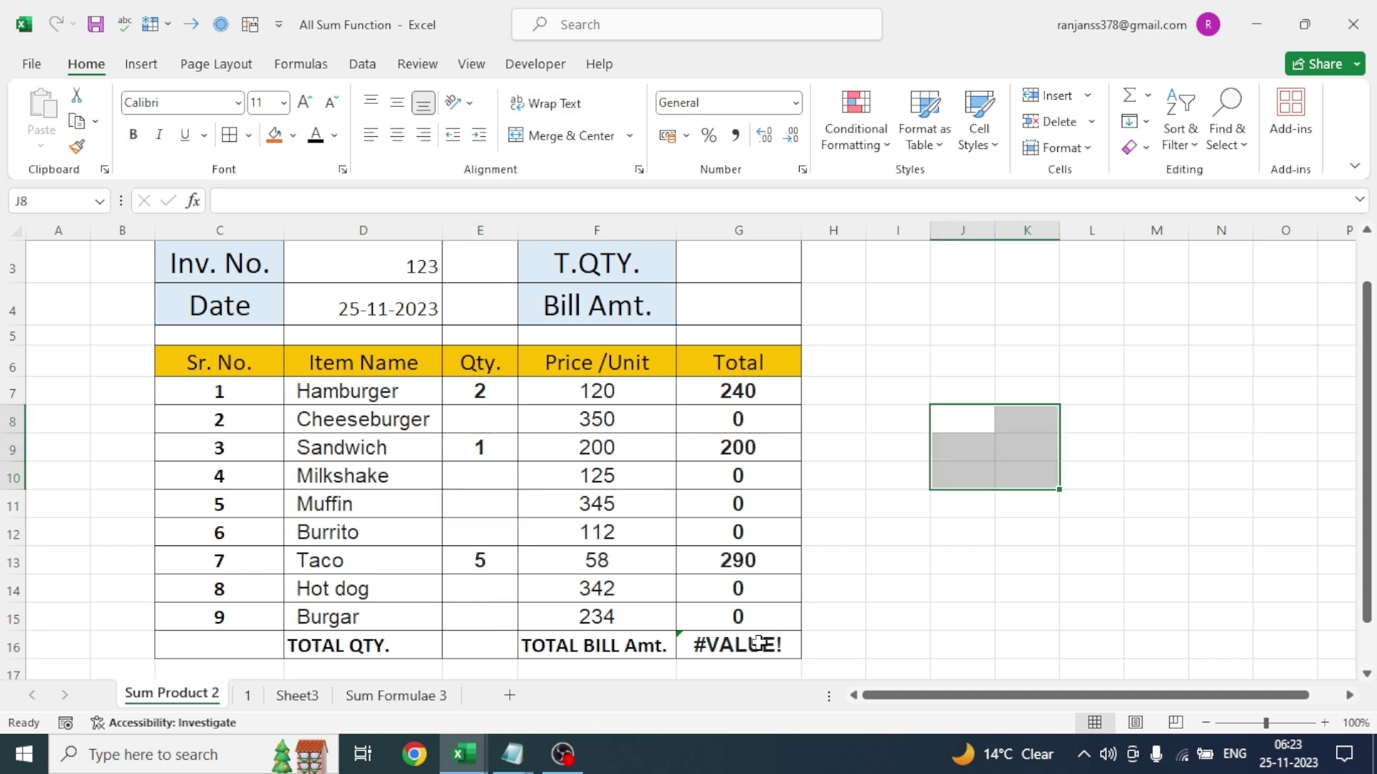
- Replace the formula in G16, beside TOTAL BILL Amt., with AutoSum formula =SUM(G7:G15)
click(749, 644)
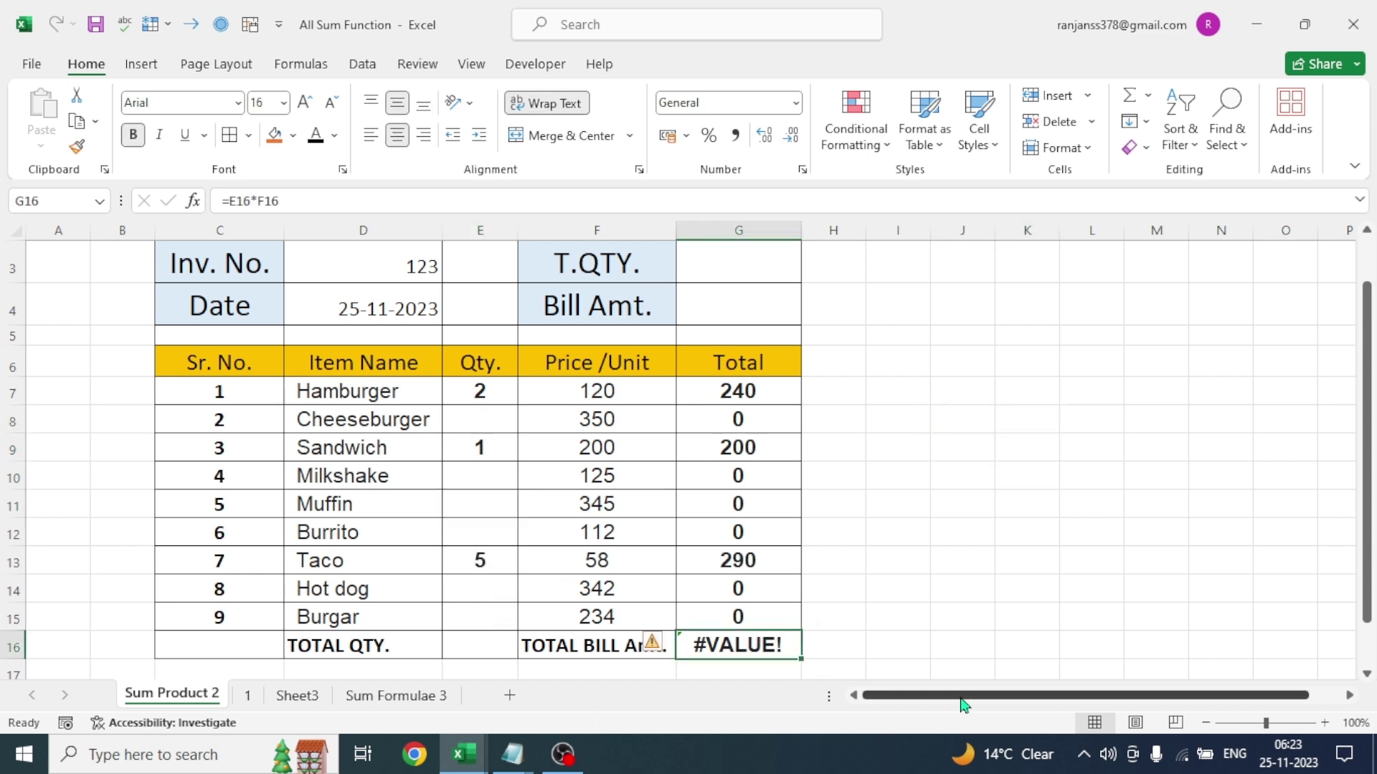
key(Delete)
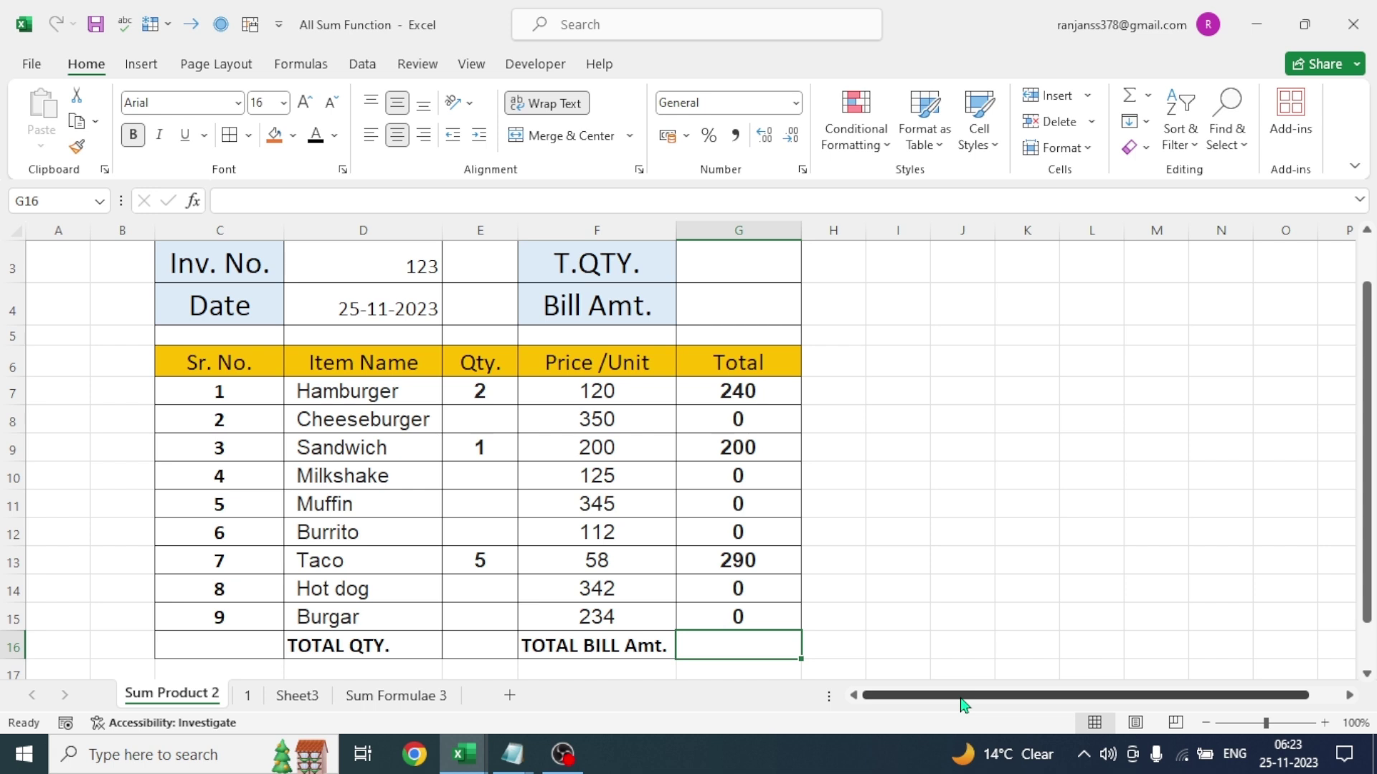
key(alt+equal)
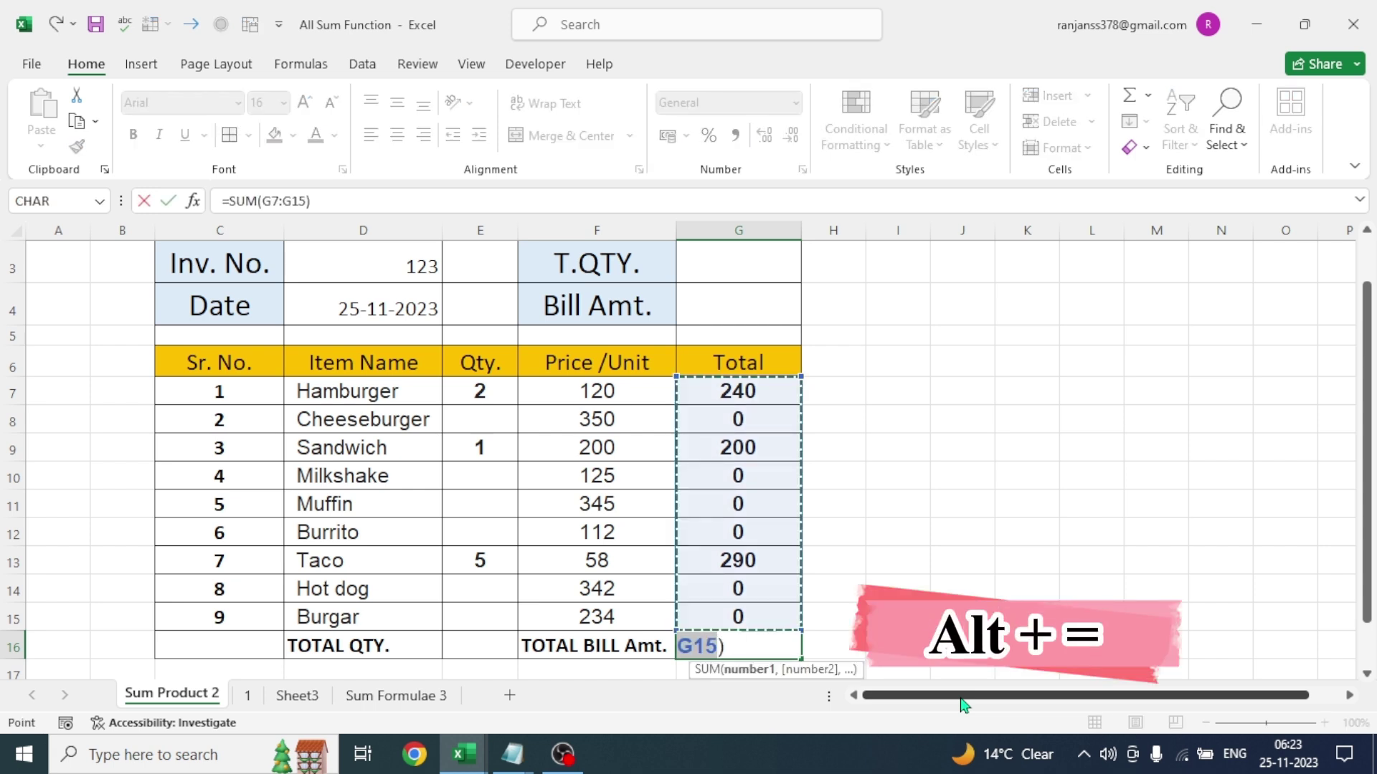
key(Return)
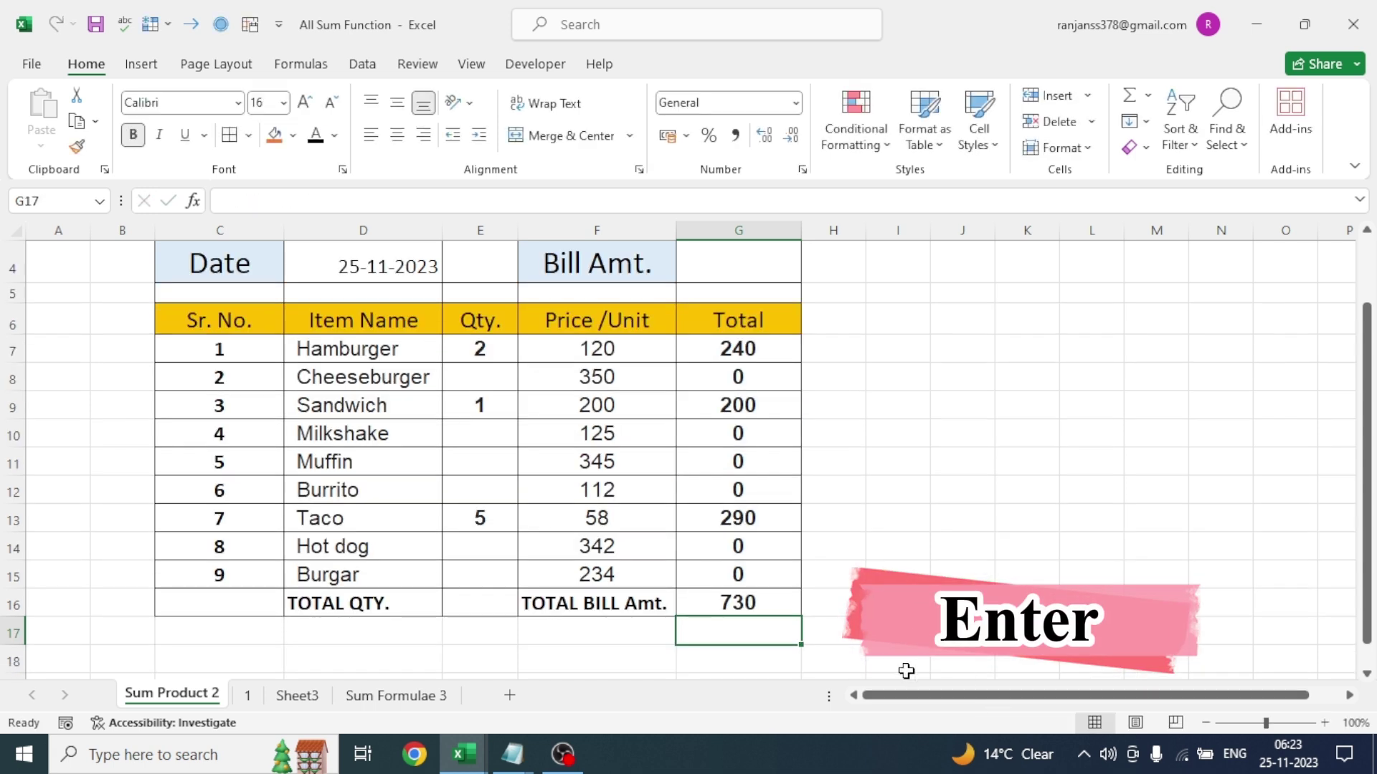
click(727, 602)
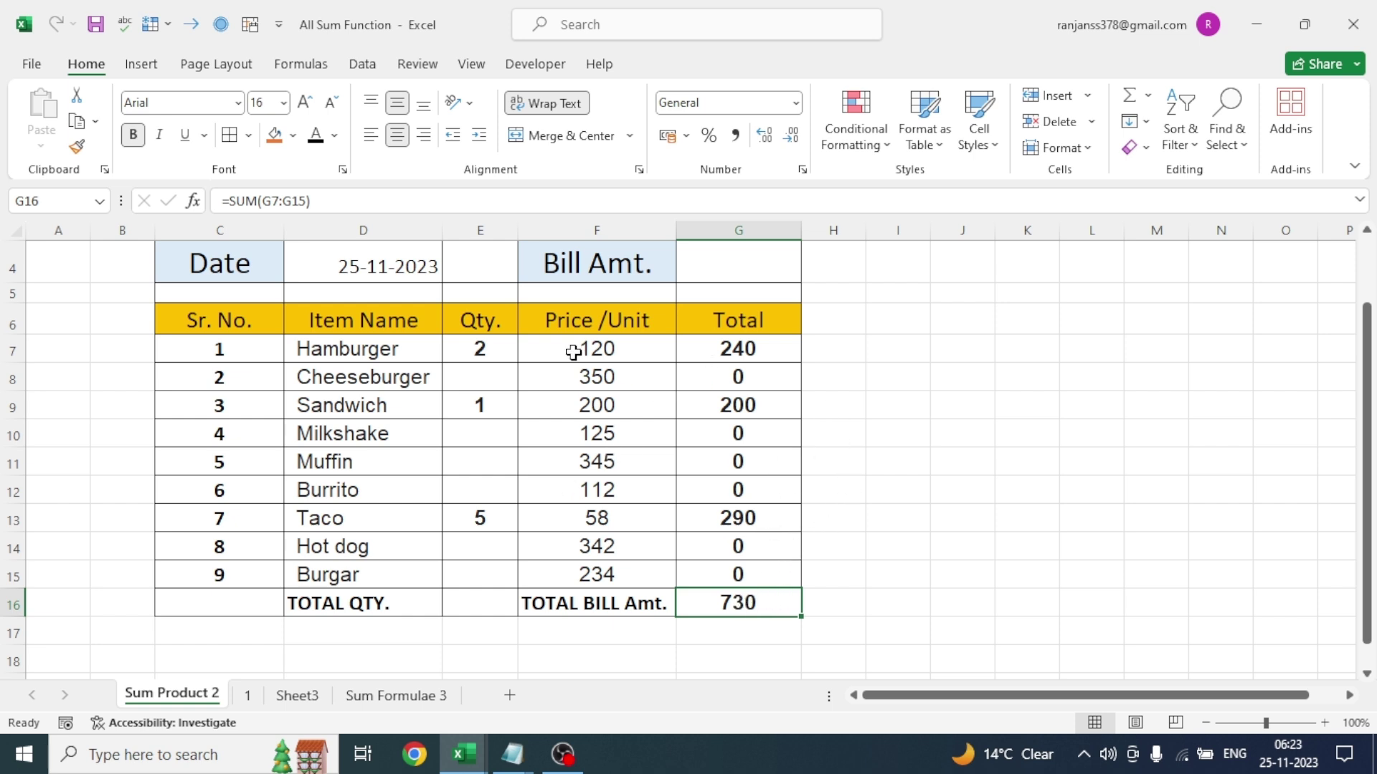
- Sum the item quantities in G3, beside T.QTY., with the formula =SUM(E7:E16)
scroll(844, 483, up, 1)
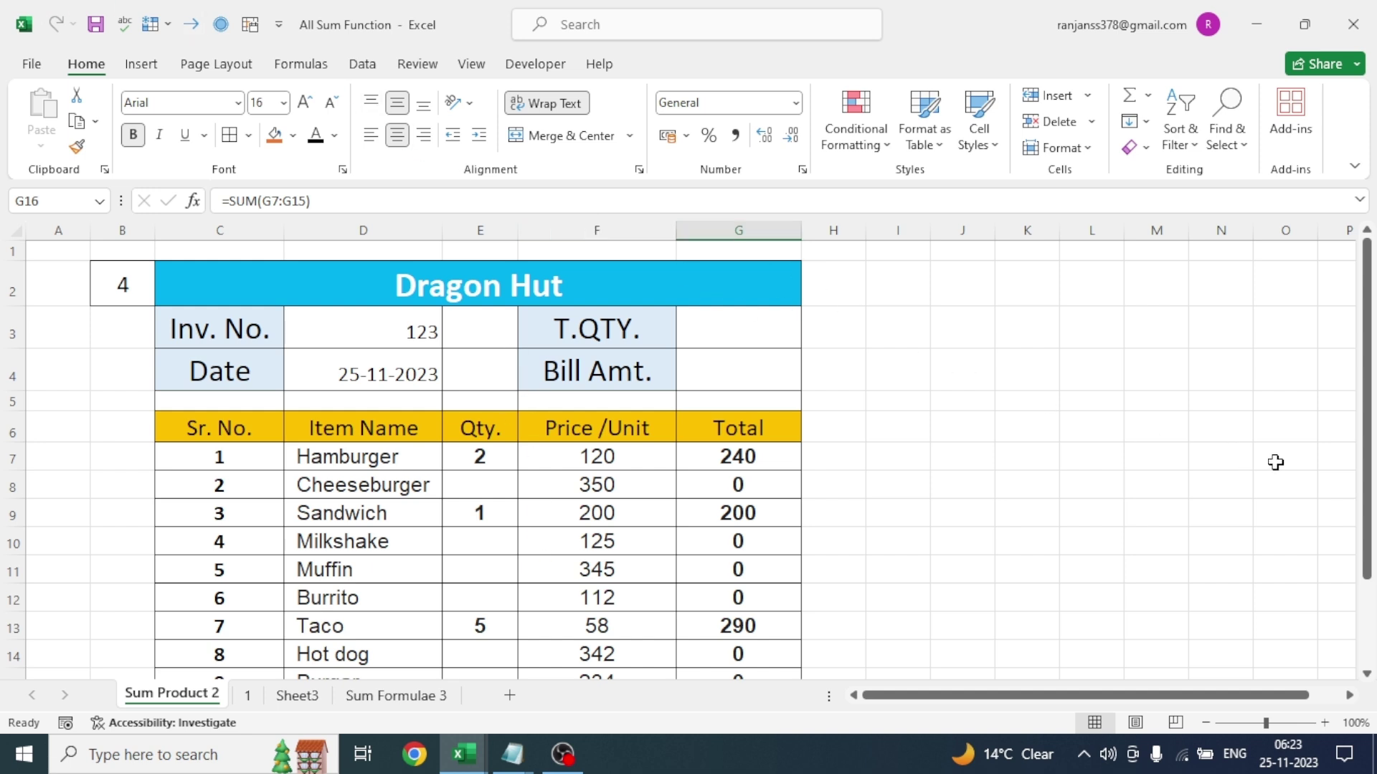
scroll(1352, 286, down, 2)
scroll(1351, 287, up, 2)
click(721, 328)
text(=sum)
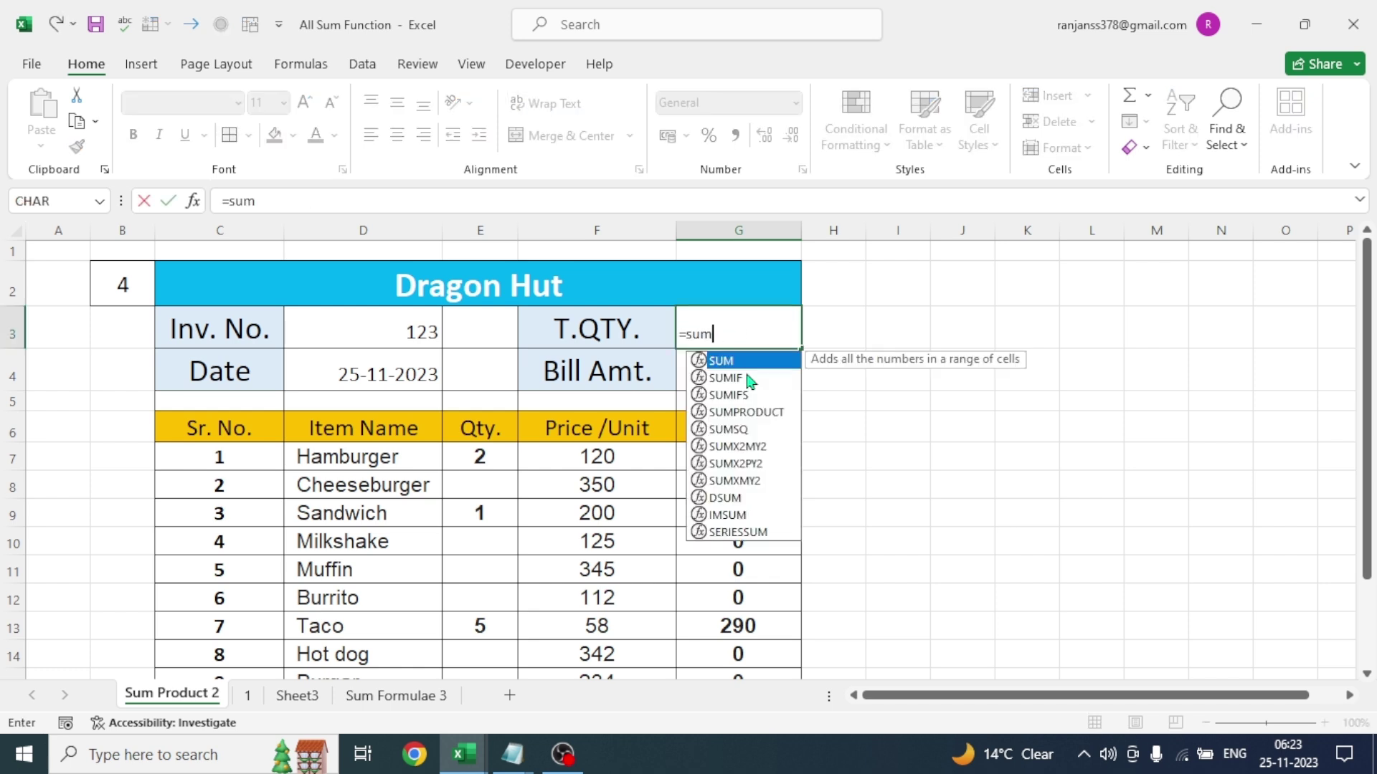
key(Tab)
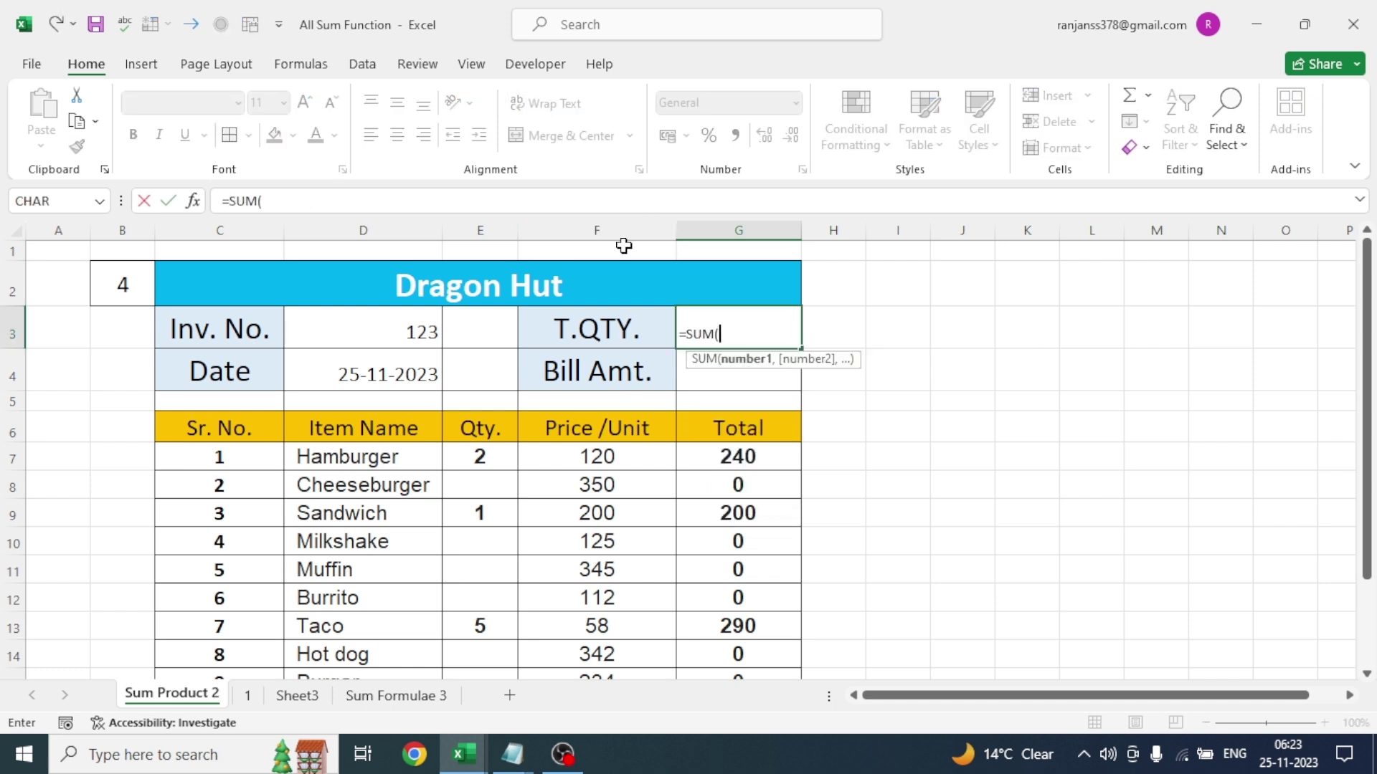
drag(473, 460, 487, 620)
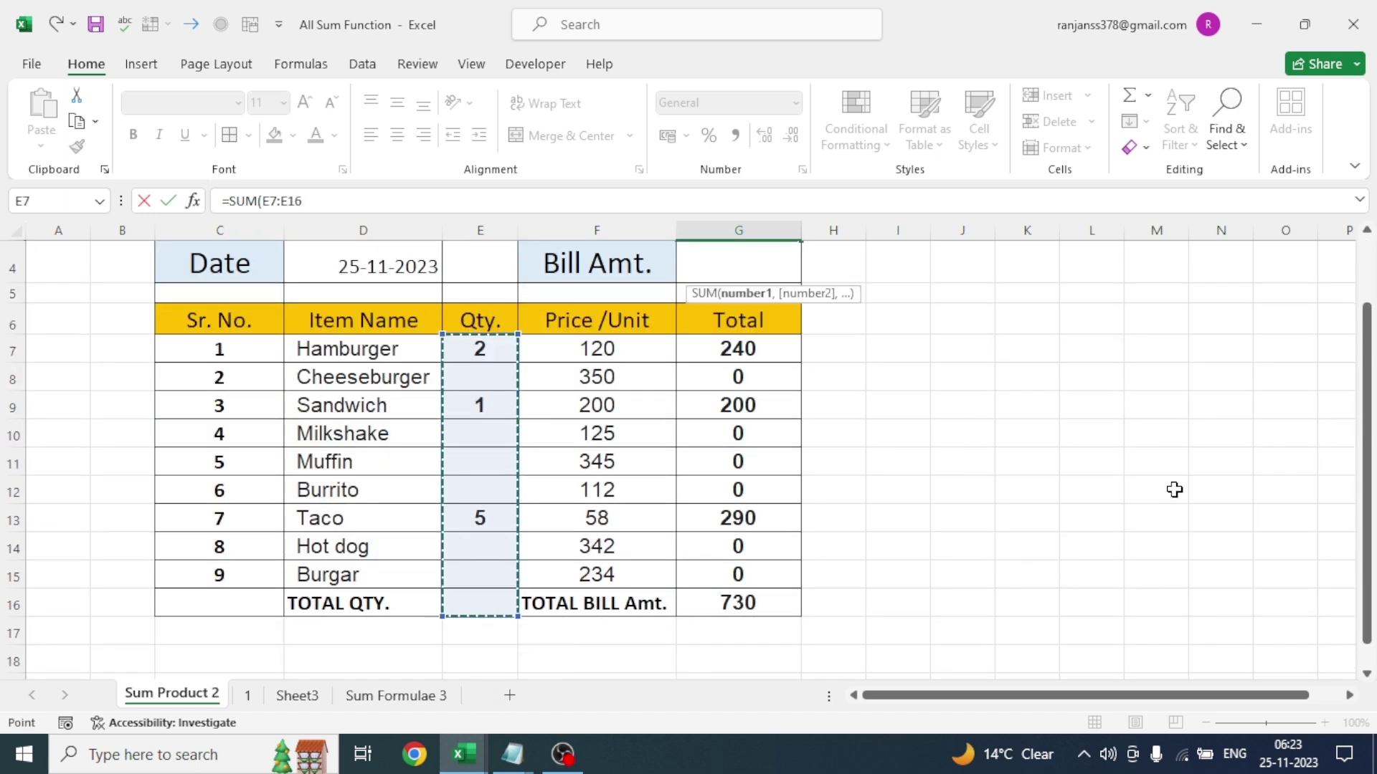
key(Escape)
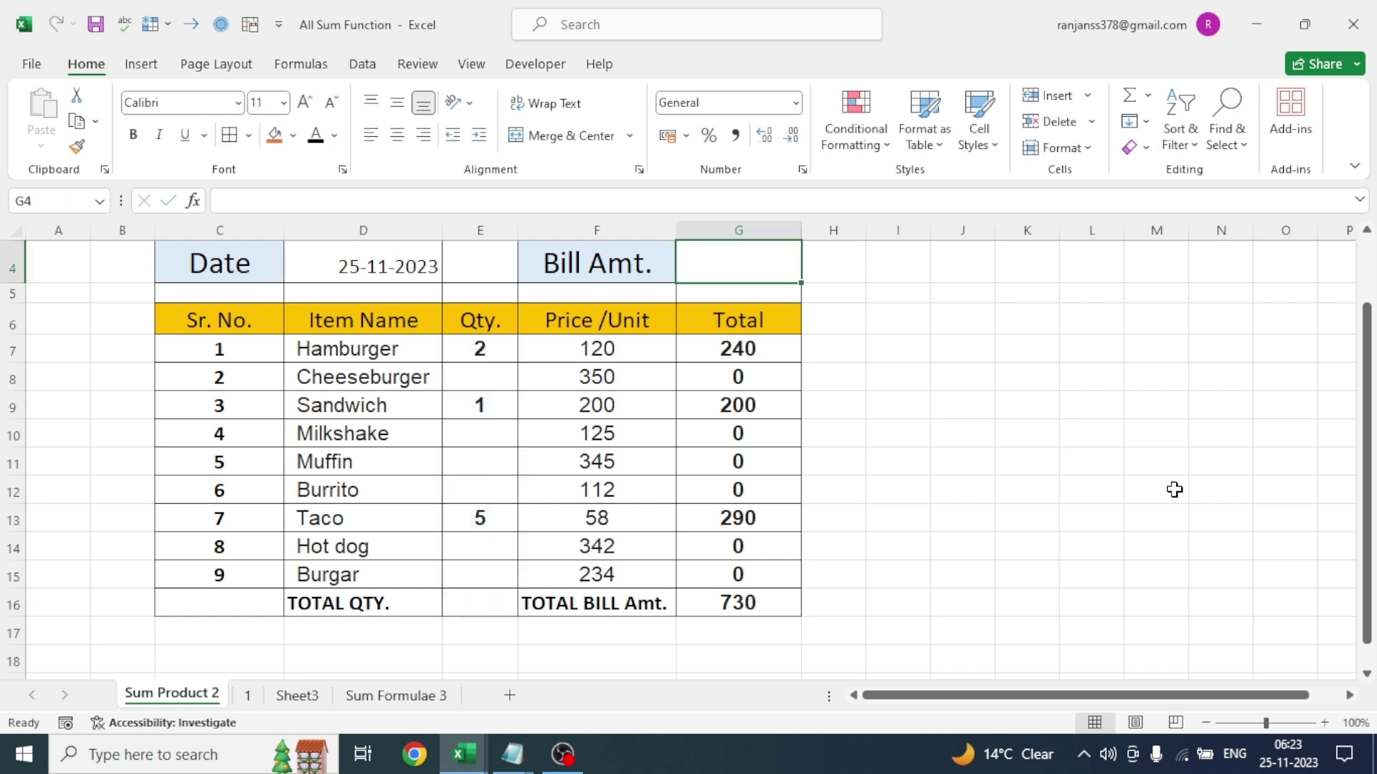
- Format the T.QTY. result in G3 as bold with font size 20
scroll(1342, 415, up, 1)
key(Up)
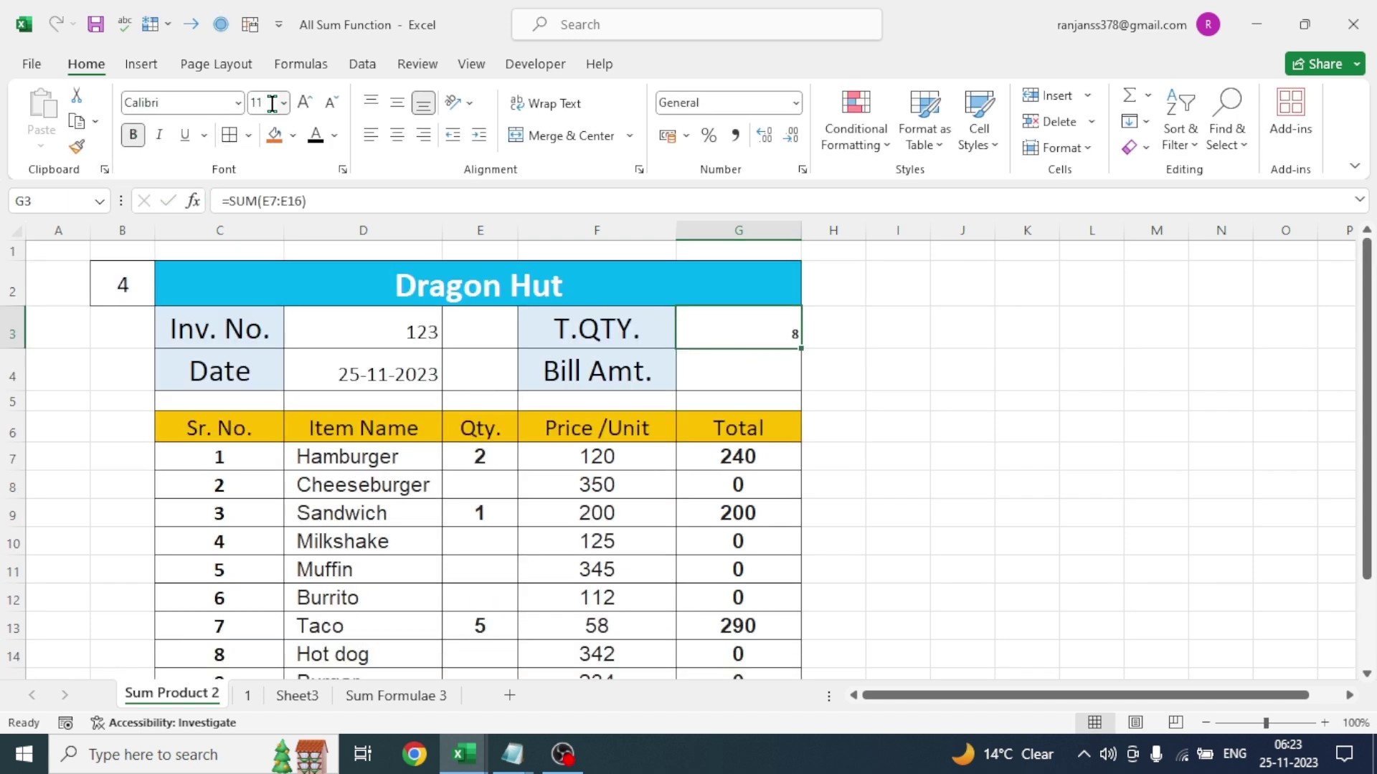
click(307, 101)
click(308, 102)
click(308, 102)
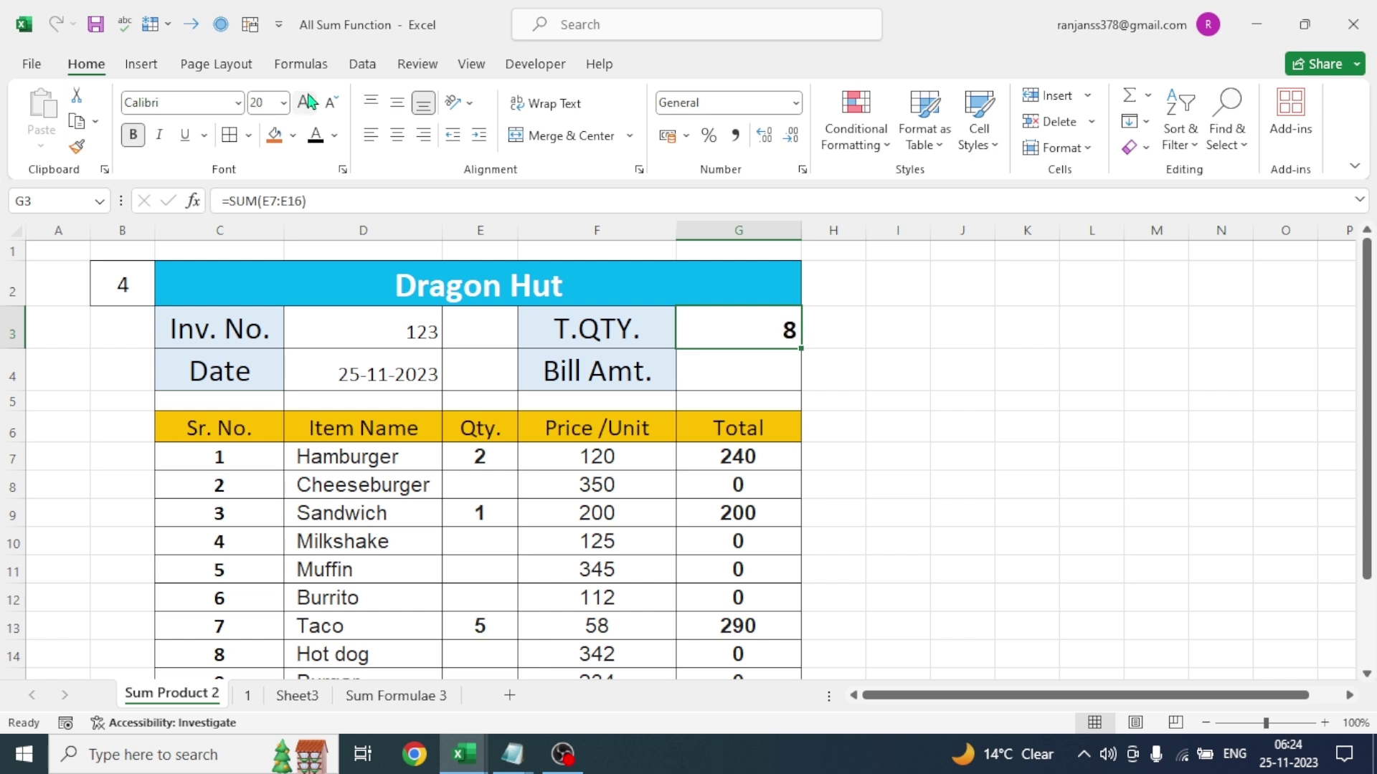
- Calculate the bill amount in G4 with the formula =SUMPRODUCT(E7:E15,F7:F15)
click(762, 377)
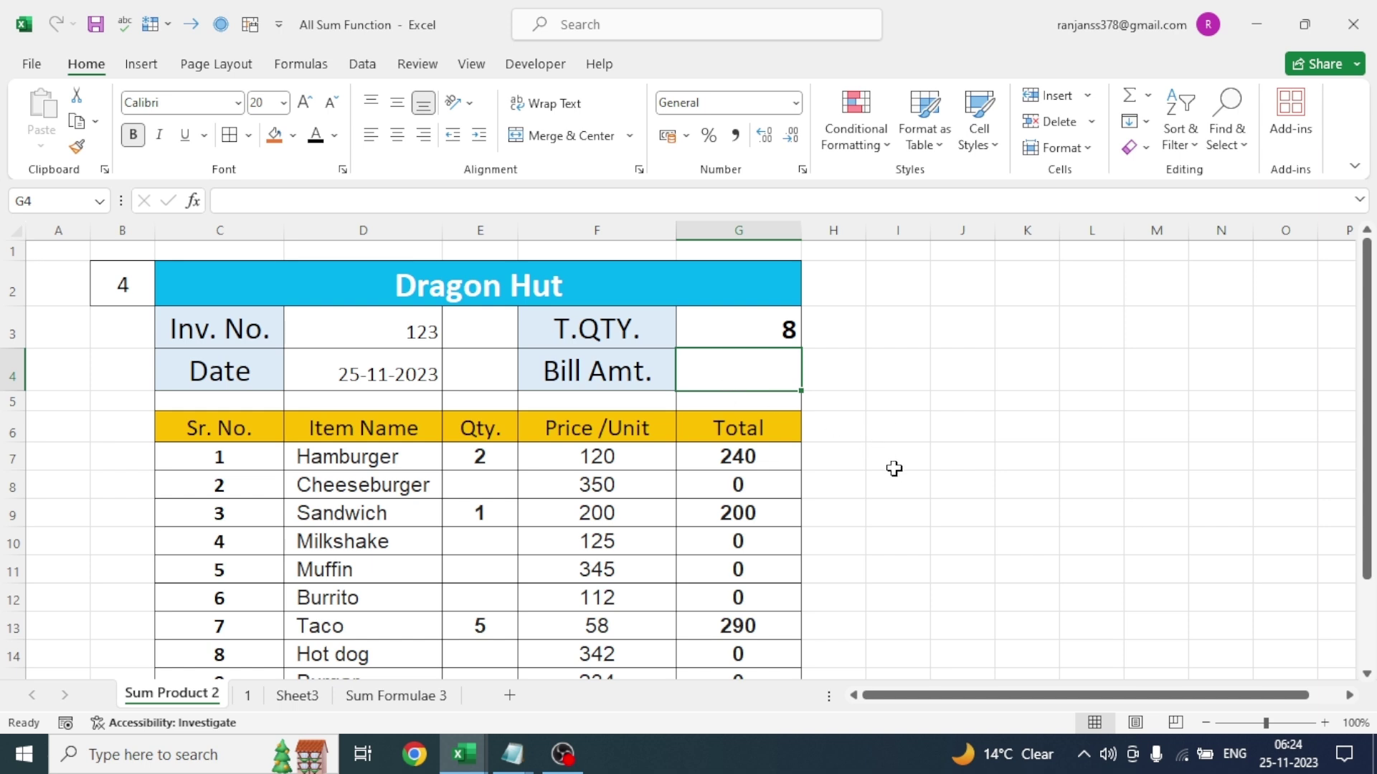
text(=sum)
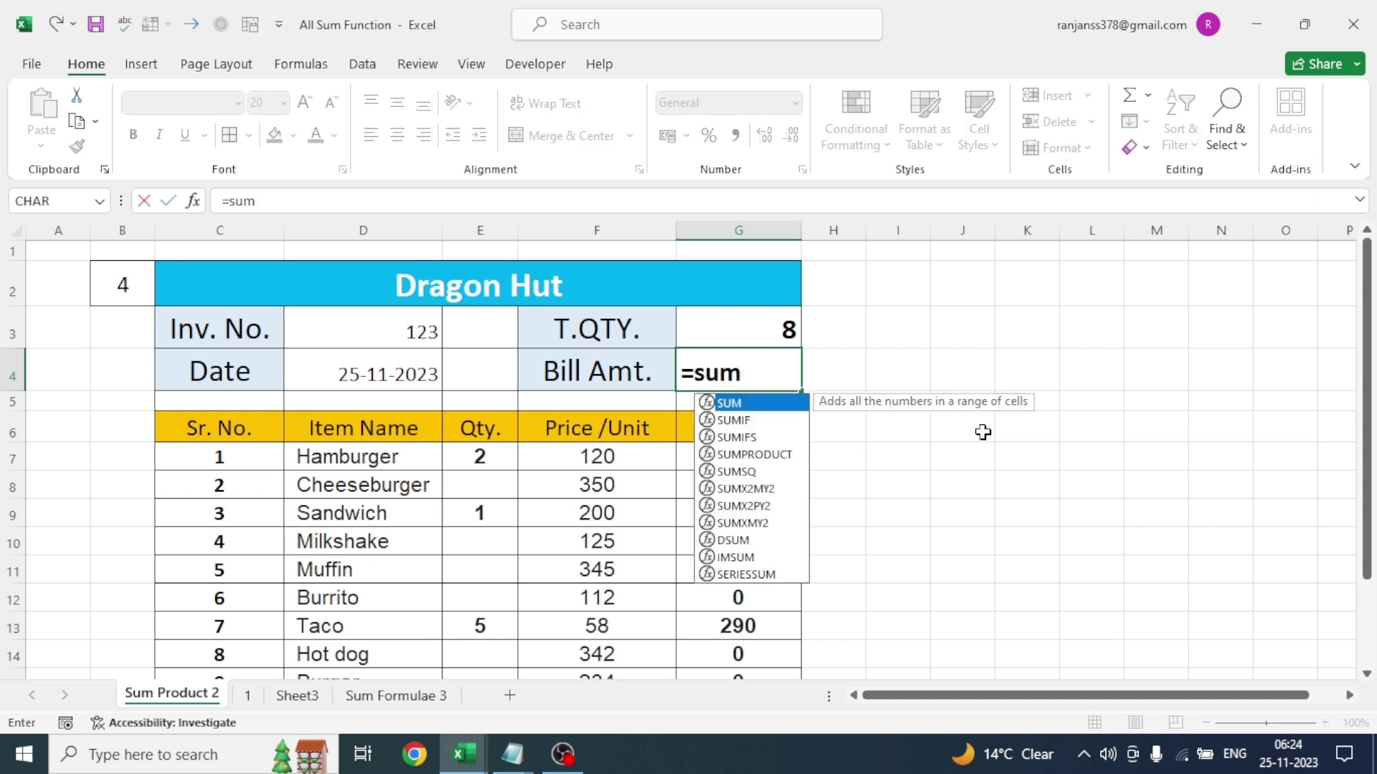
double_click(769, 457)
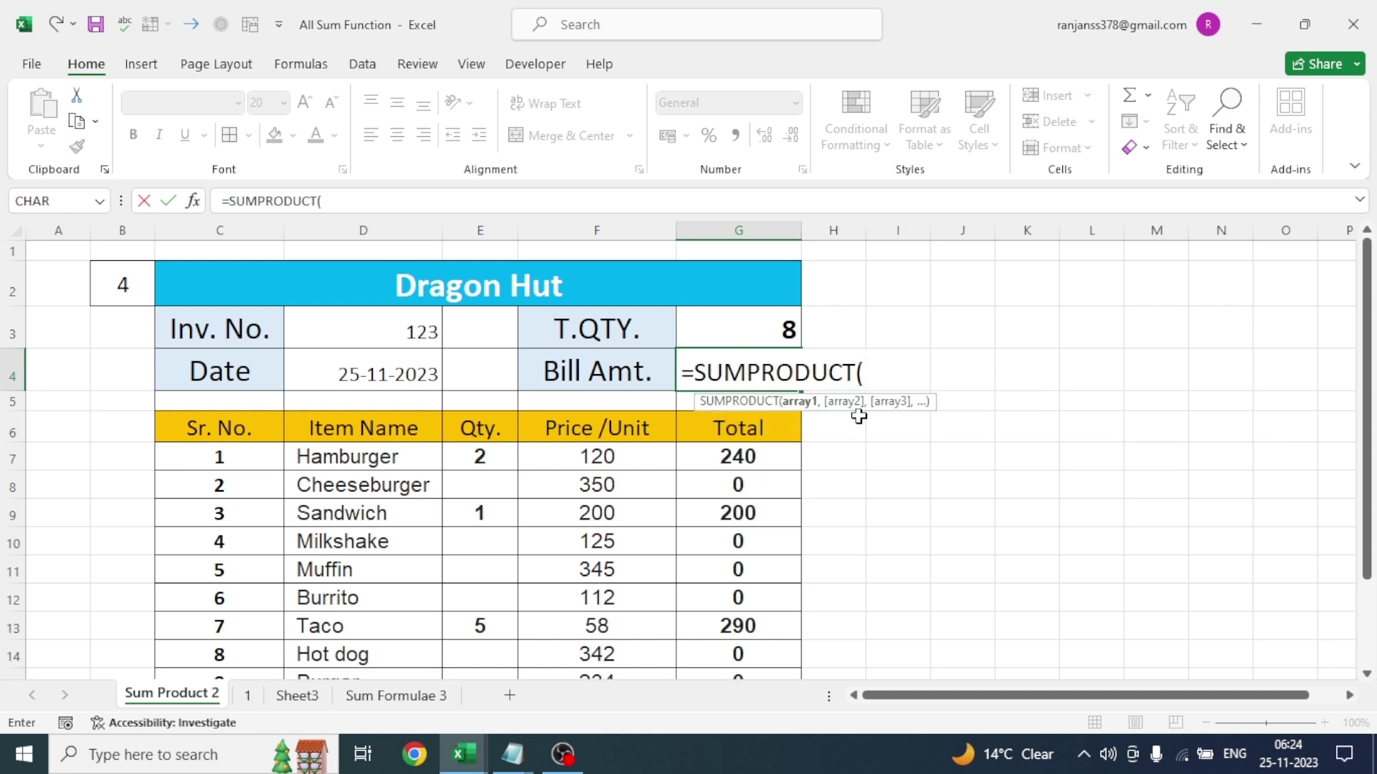
drag(491, 460, 483, 643)
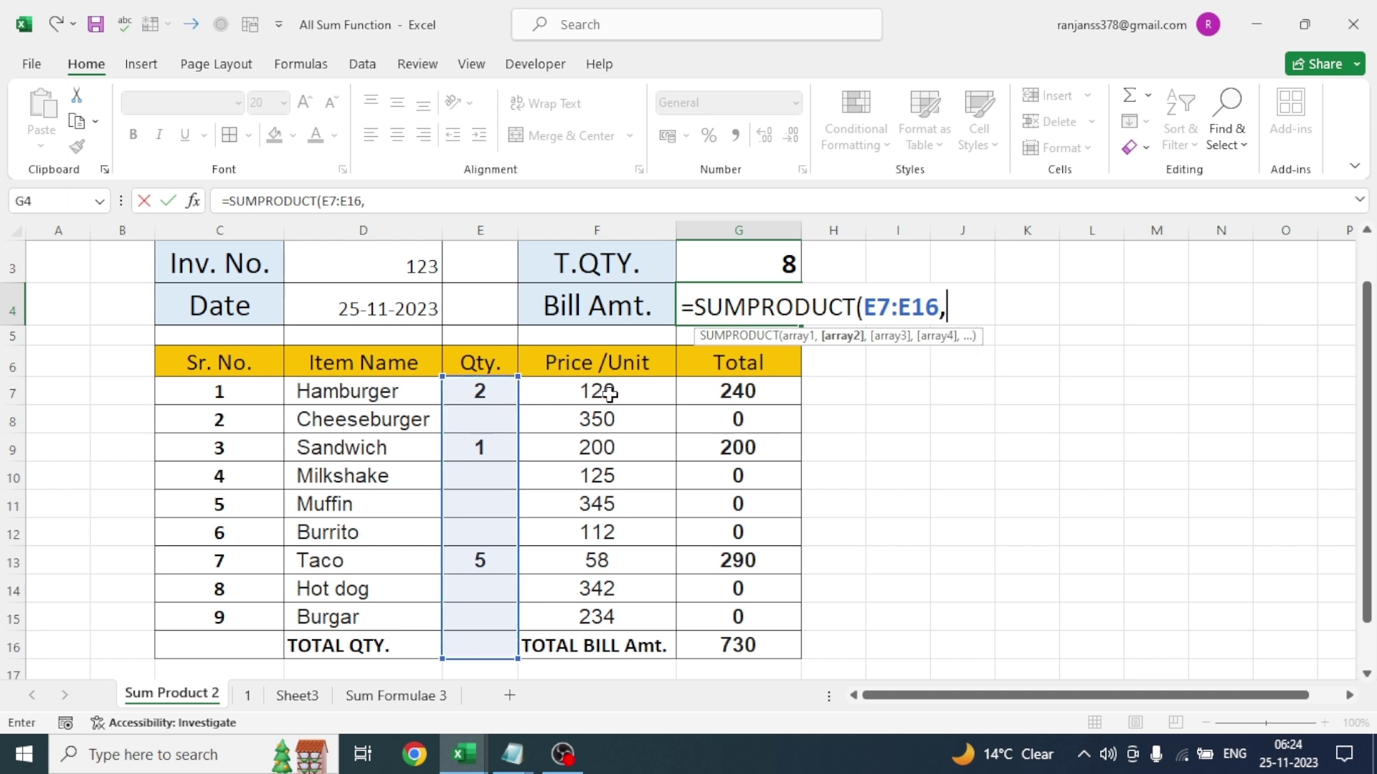
drag(610, 393, 618, 617)
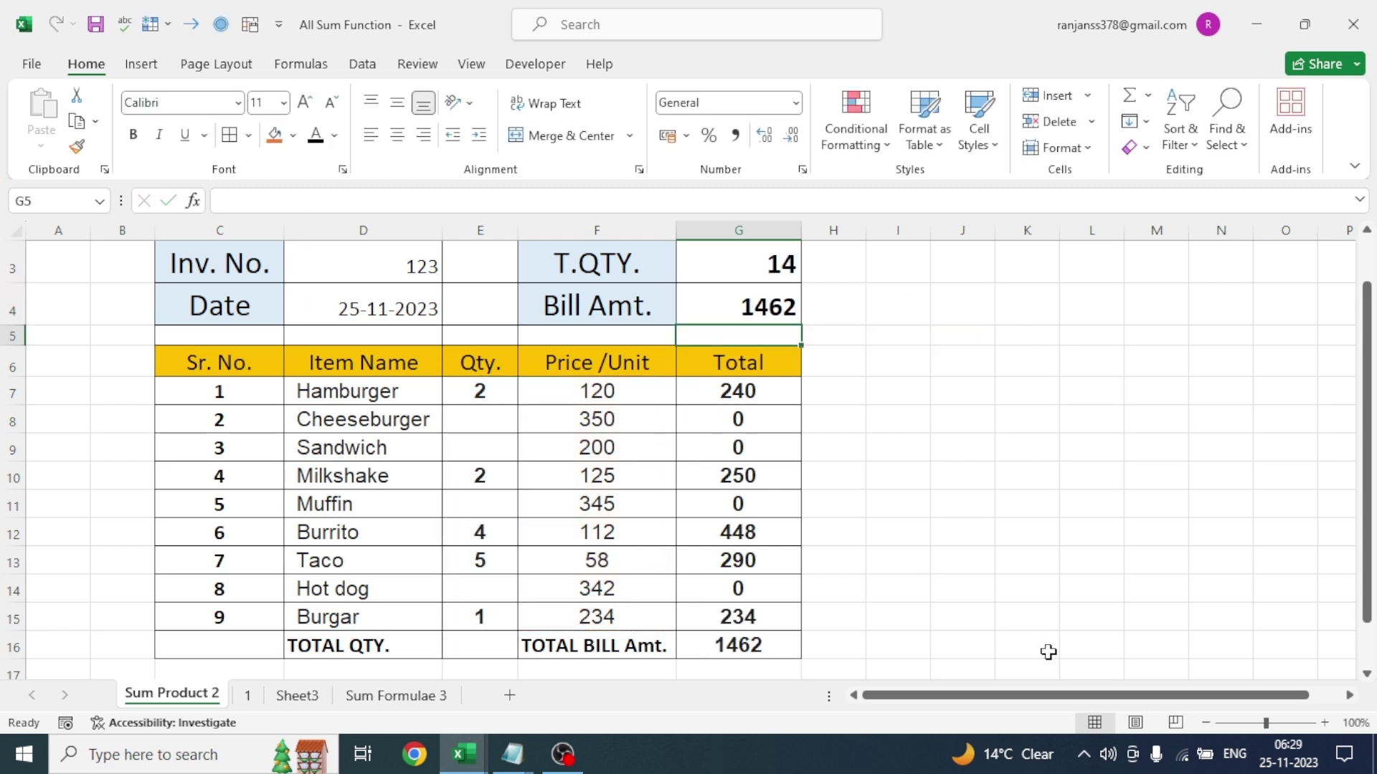
- Compare the SUM total in G16 with the SUMPRODUCT bill amount in G4 and inspect both formulas
click(732, 656)
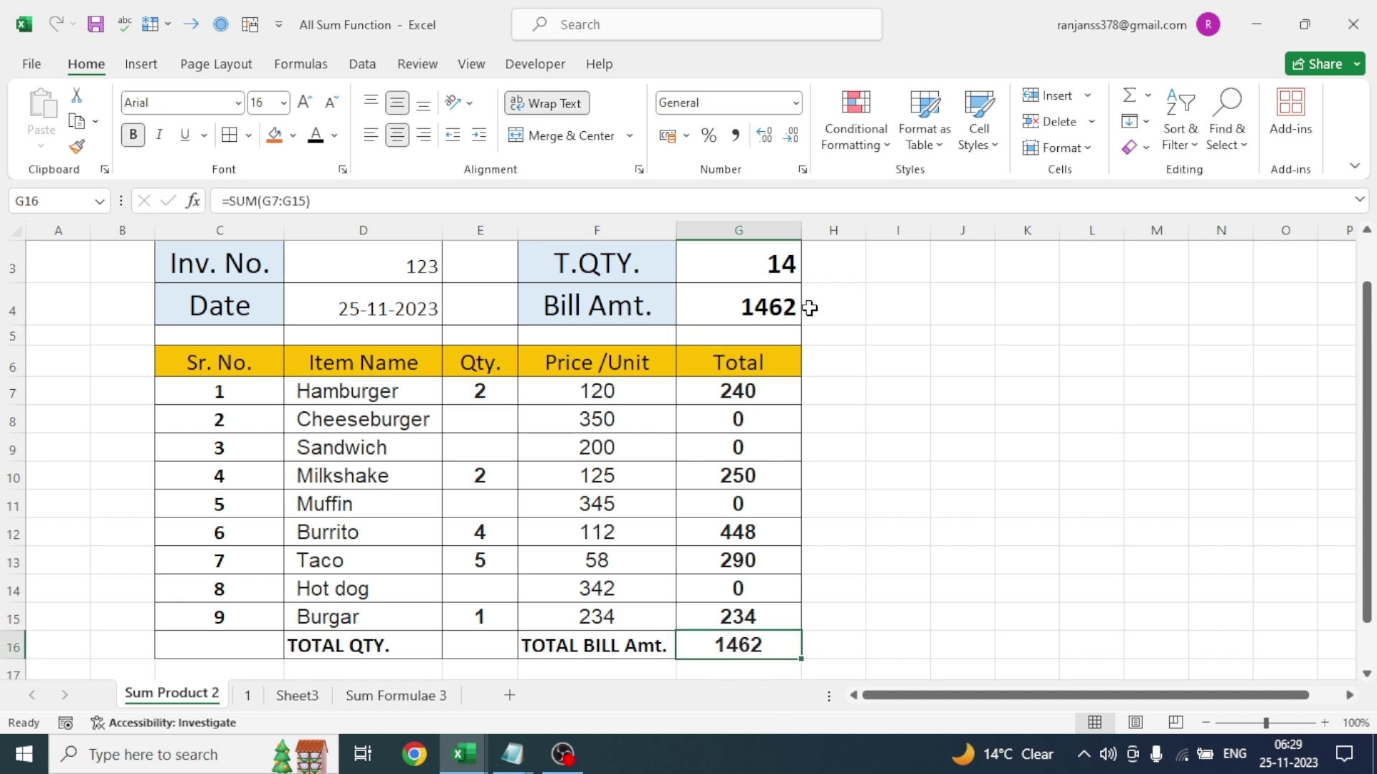
click(755, 315)
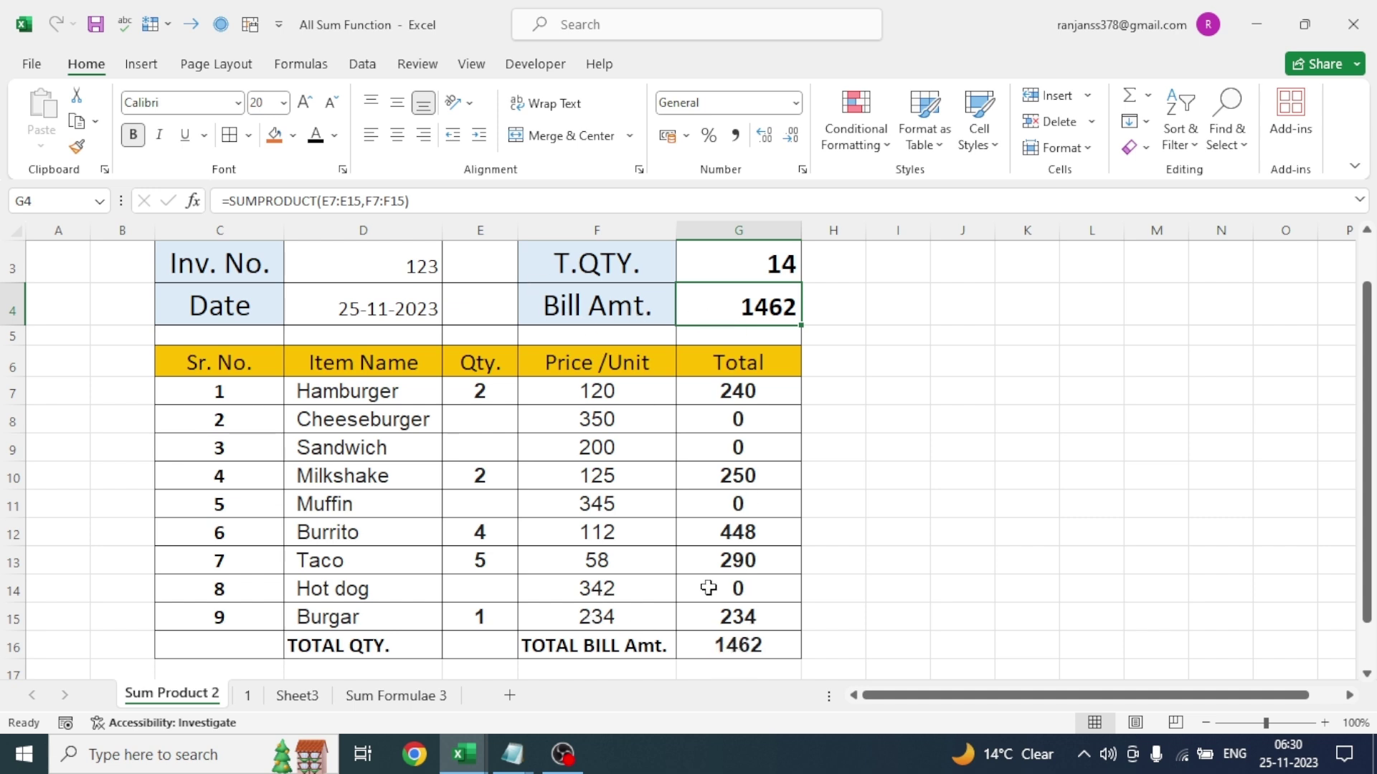
scroll(889, 355, up, 1)
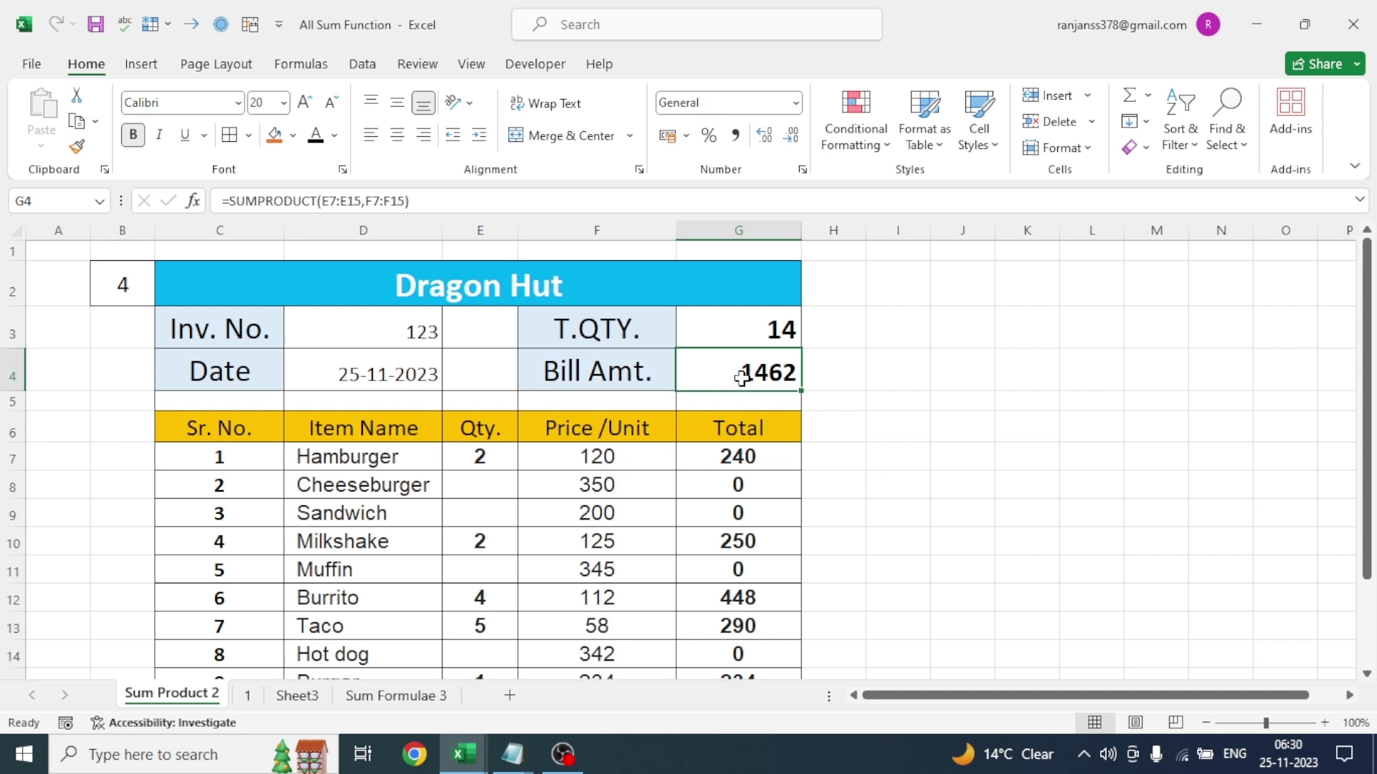
- On the Sum Formulae 3 sheet, calculate the first row's sum of squares in H3 with the formula =SUMSQ(E3,F3)
click(352, 696)
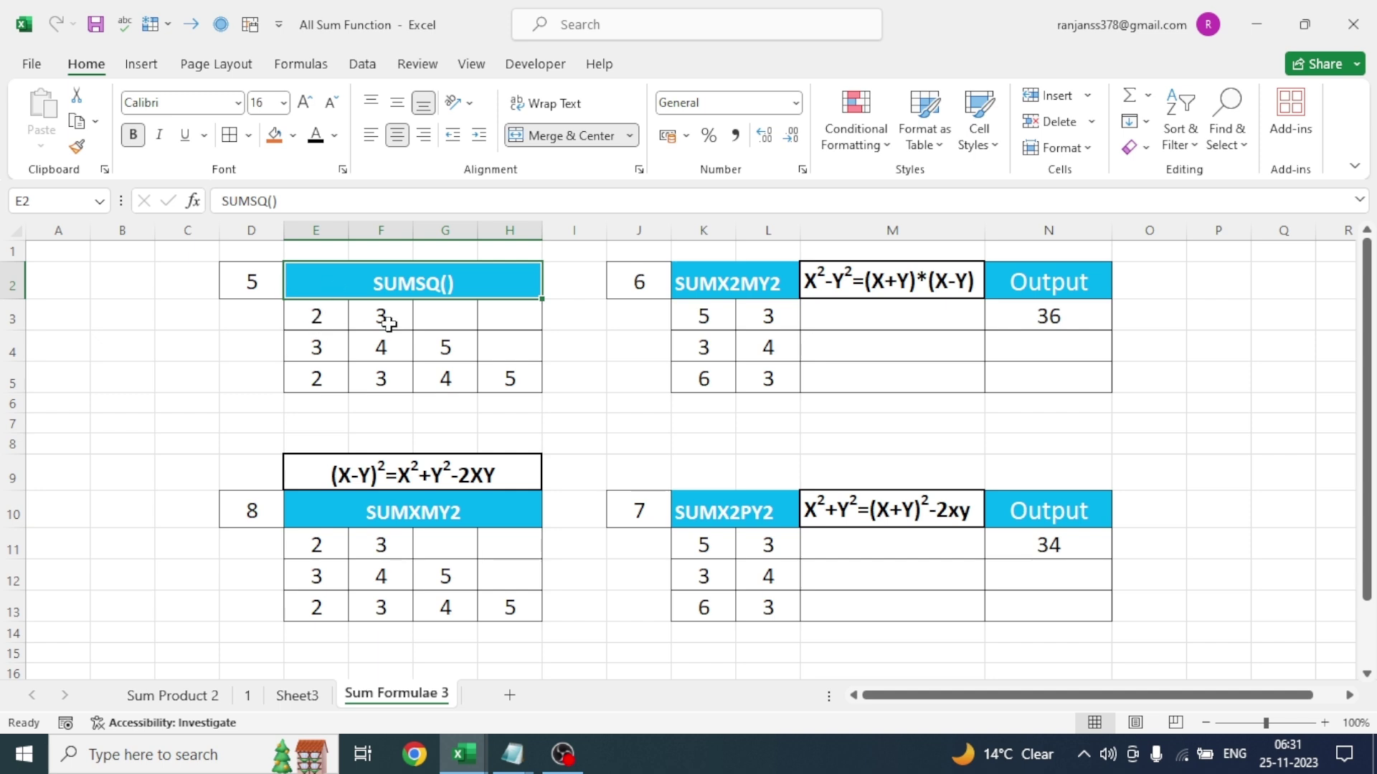
click(496, 316)
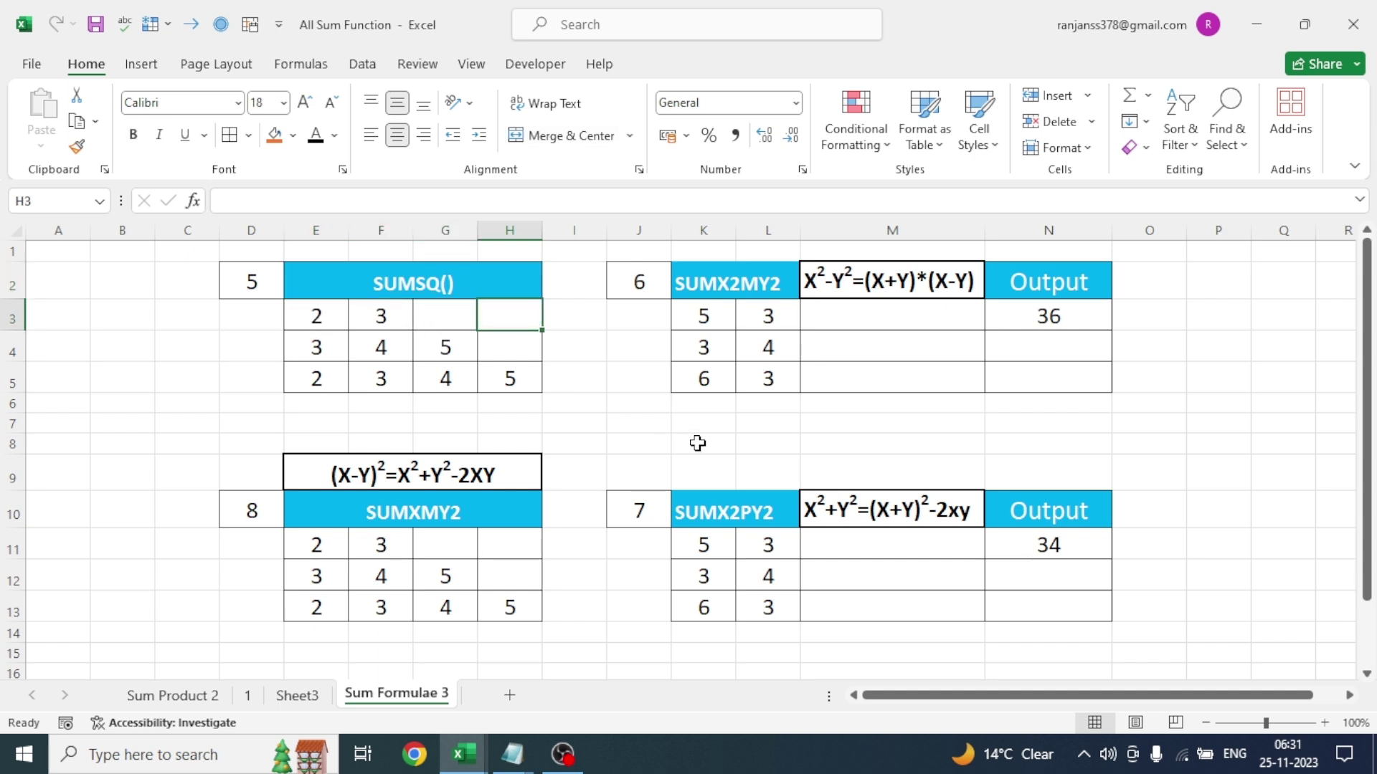
text(=sum)
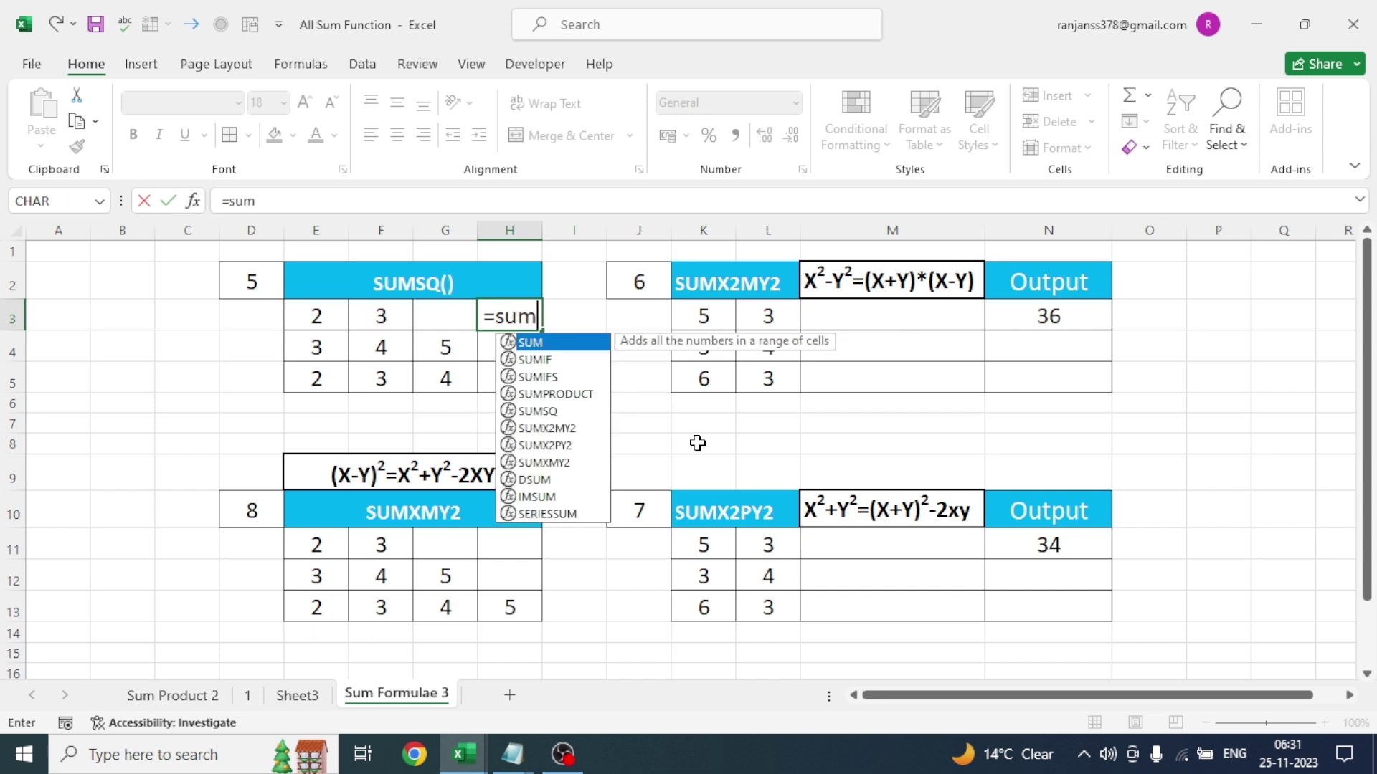
click(540, 411)
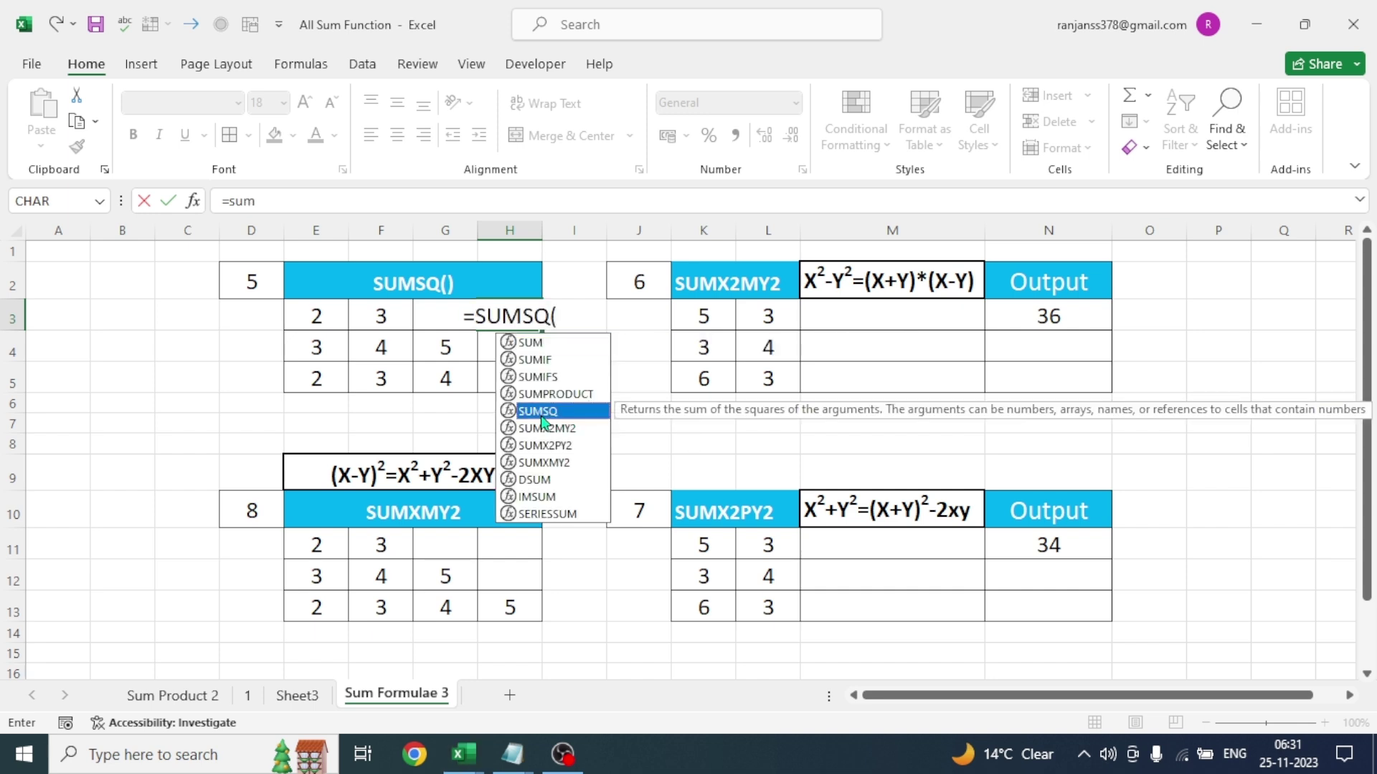
double_click(539, 411)
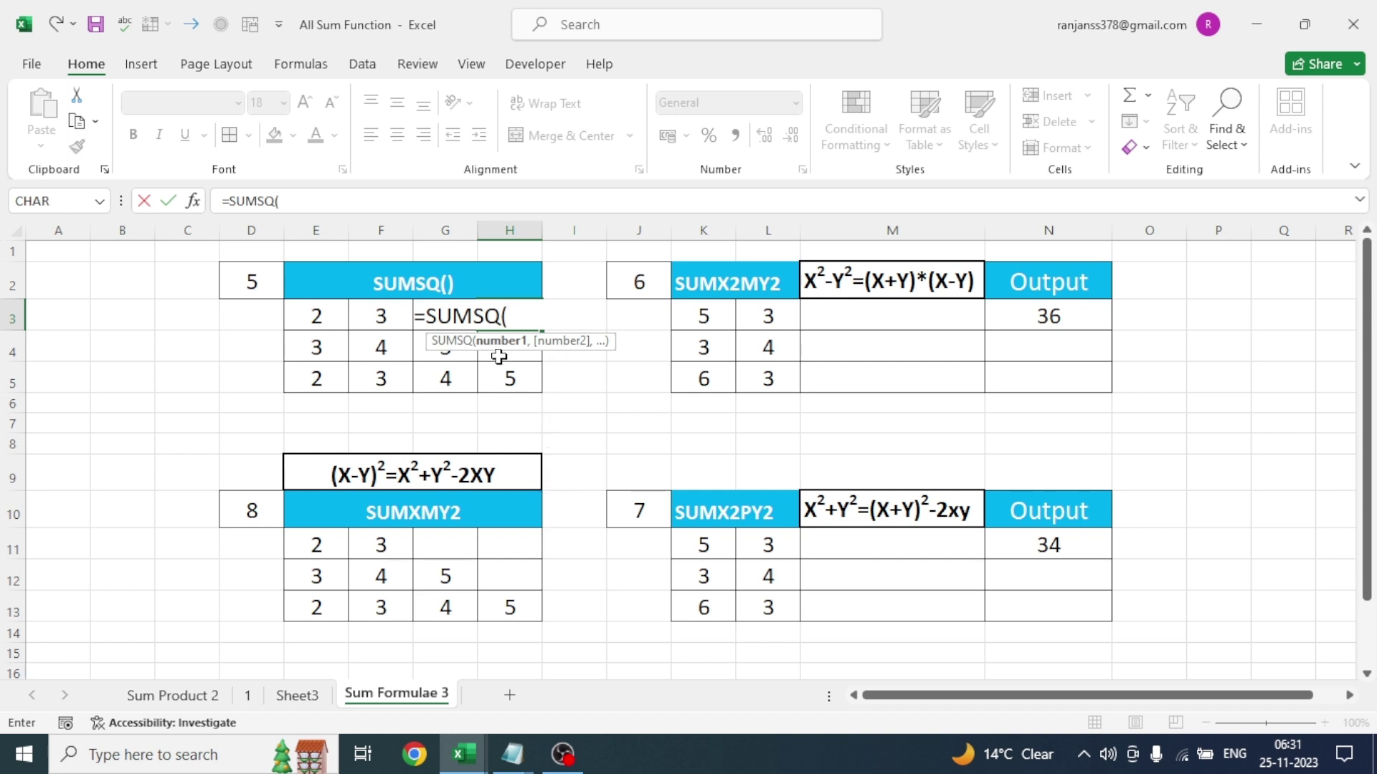
click(320, 319)
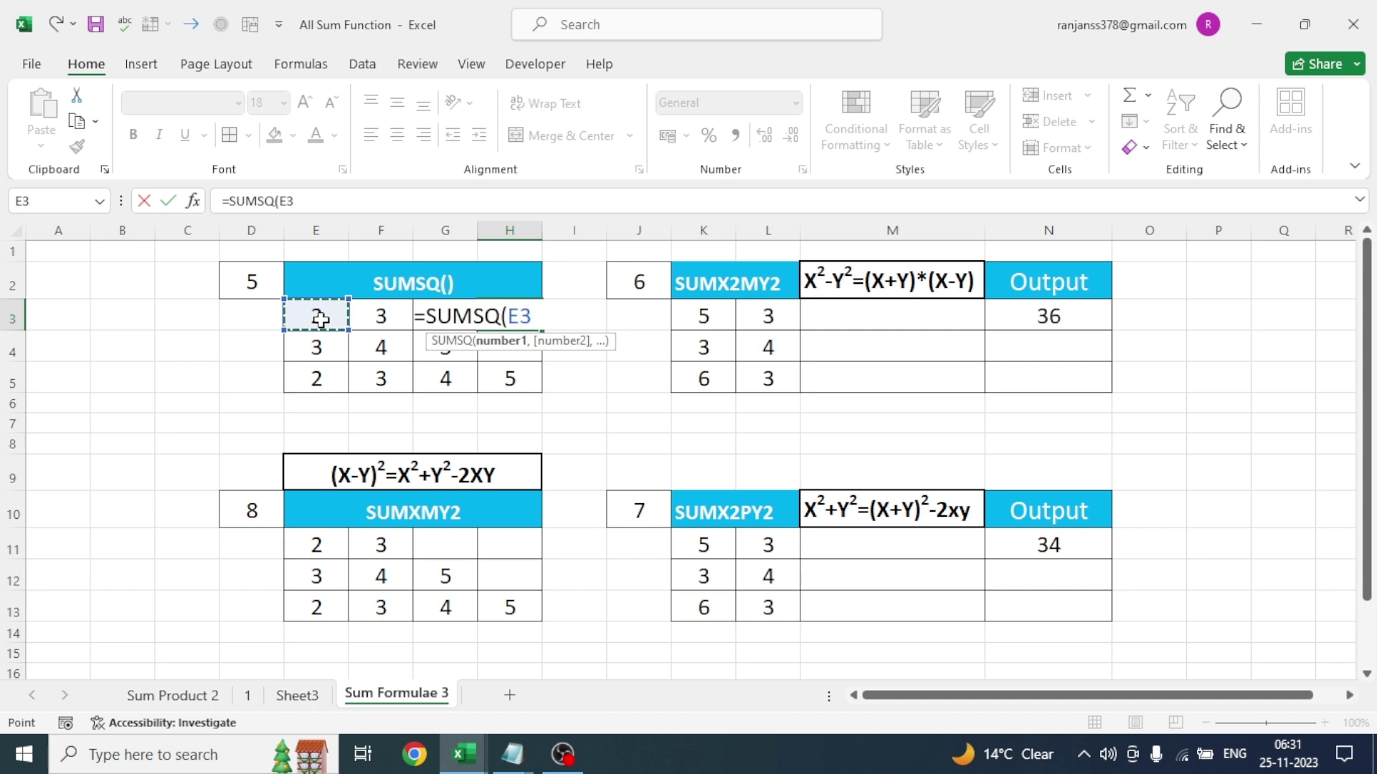
text(,)
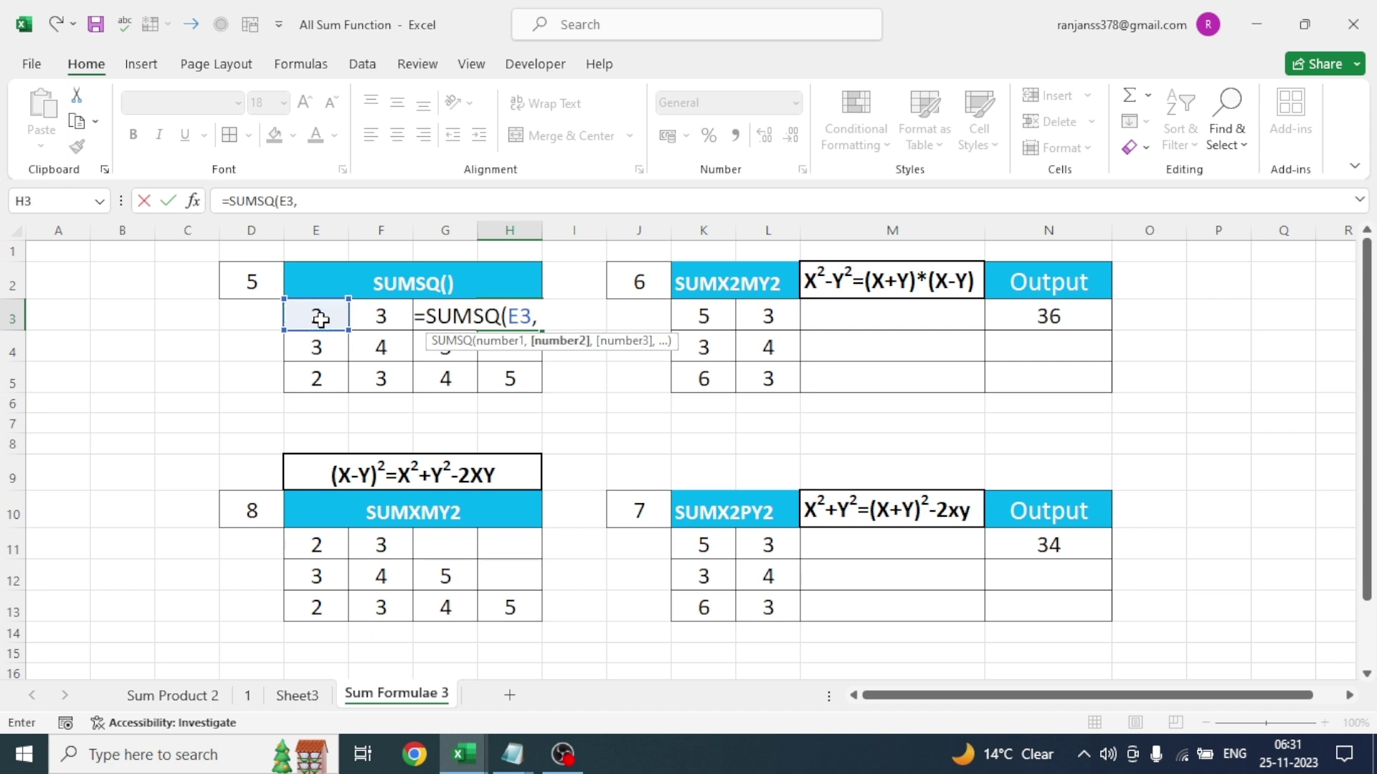
click(380, 315)
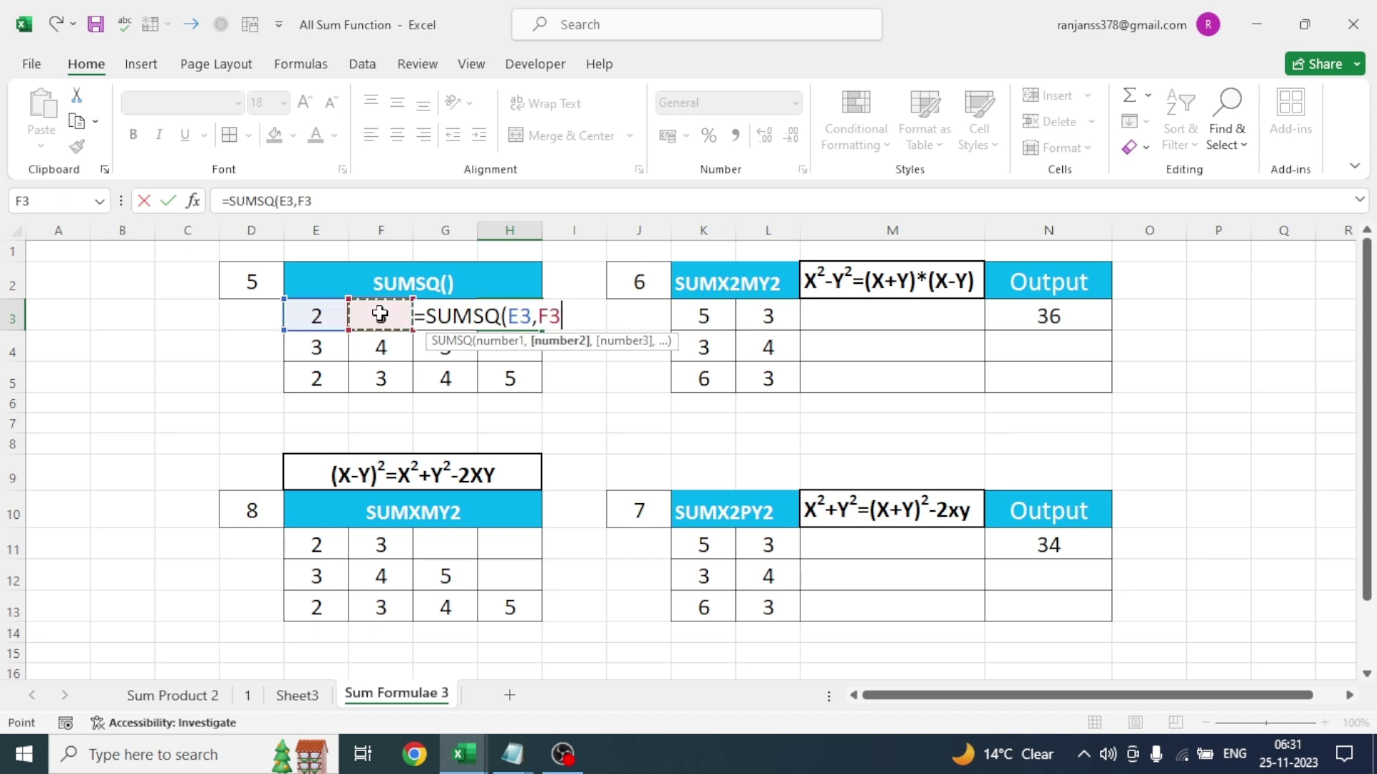
text())
key(Return)
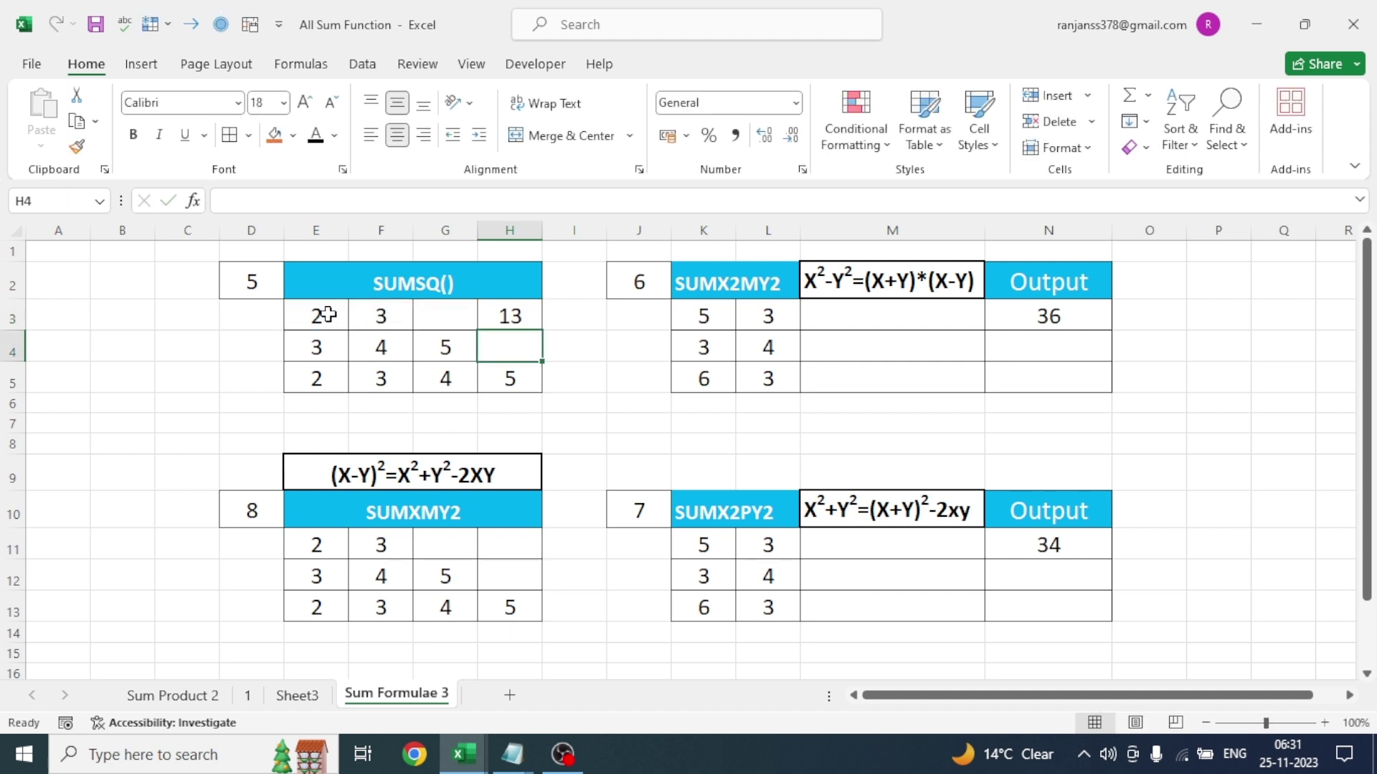
click(513, 317)
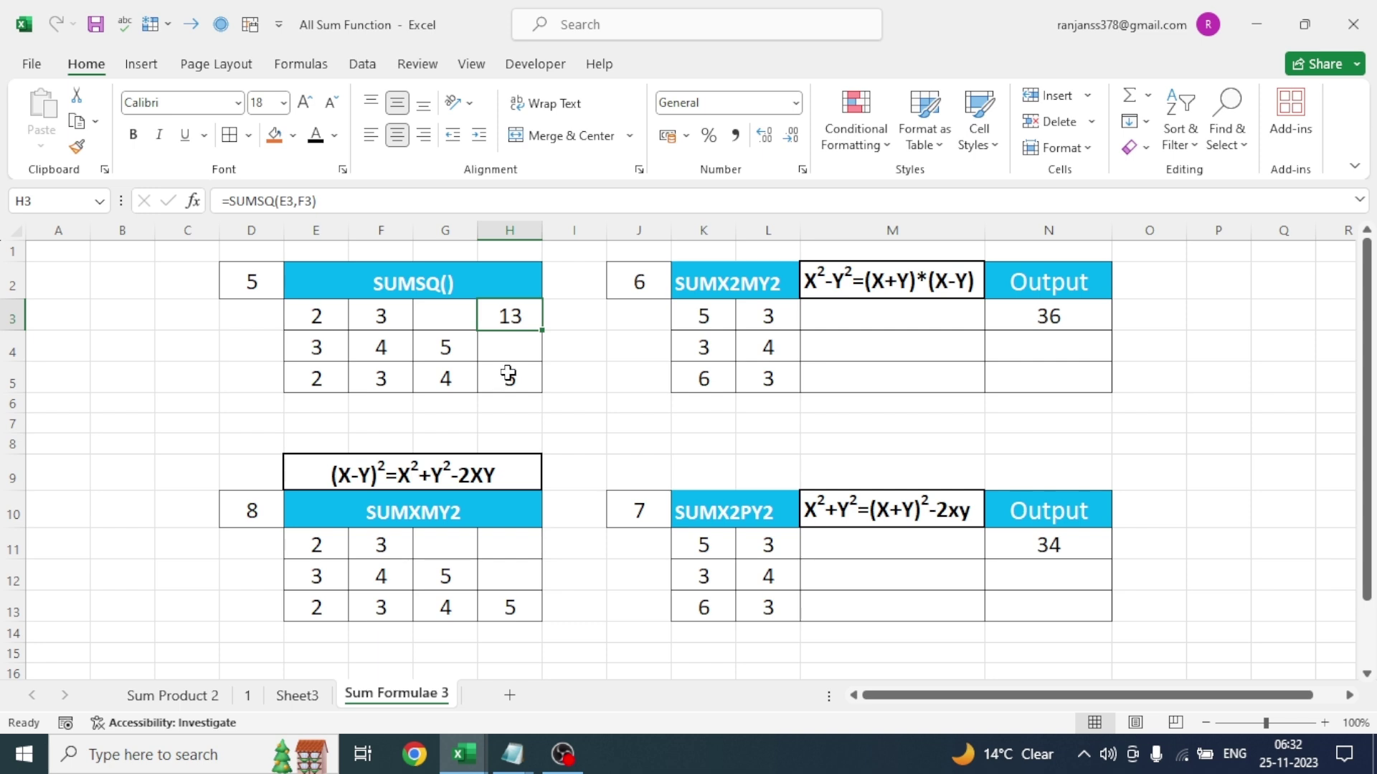
- Calculate the second row's sum of squares in H4 with the formula =SUMSQ(E4,F4,G4)
click(522, 347)
text(=sum)
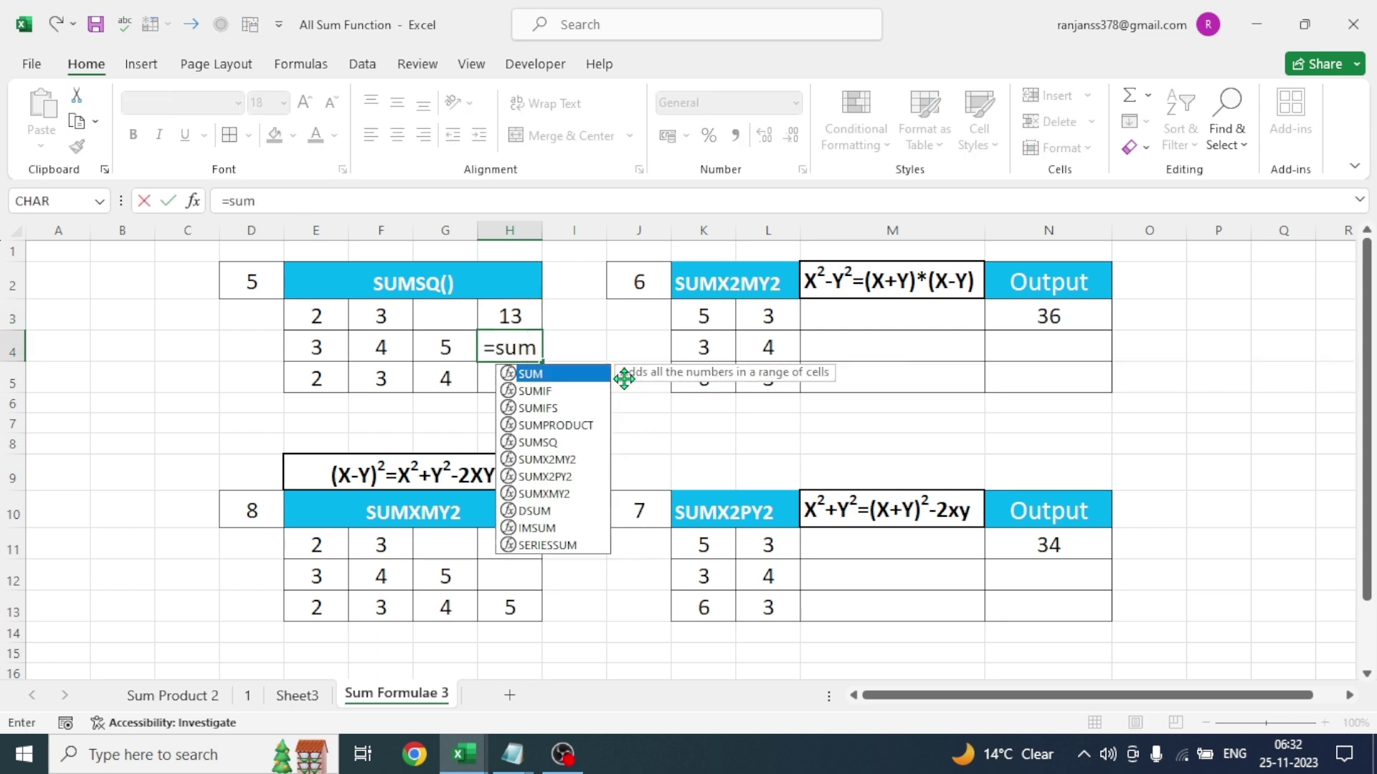
text(sq)
key(Tab)
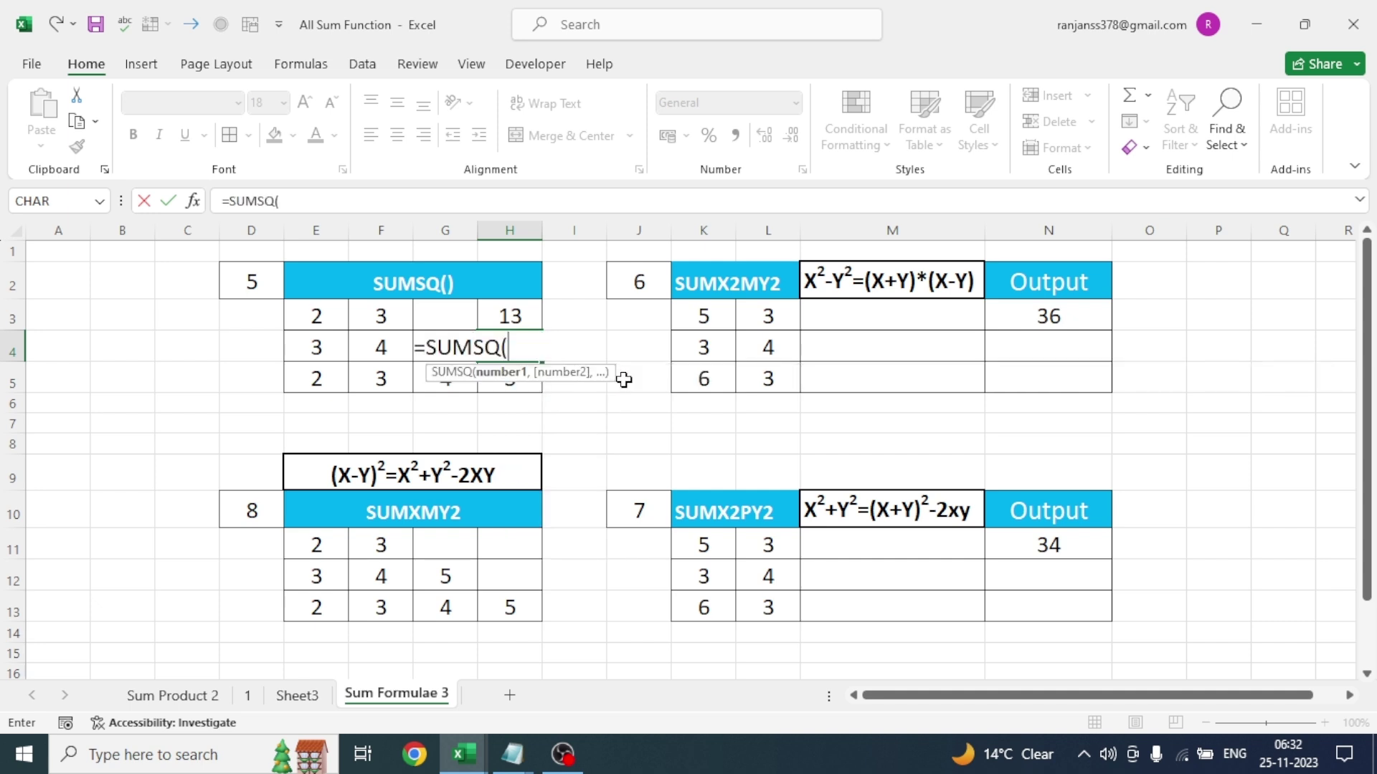
click(317, 349)
text(,)
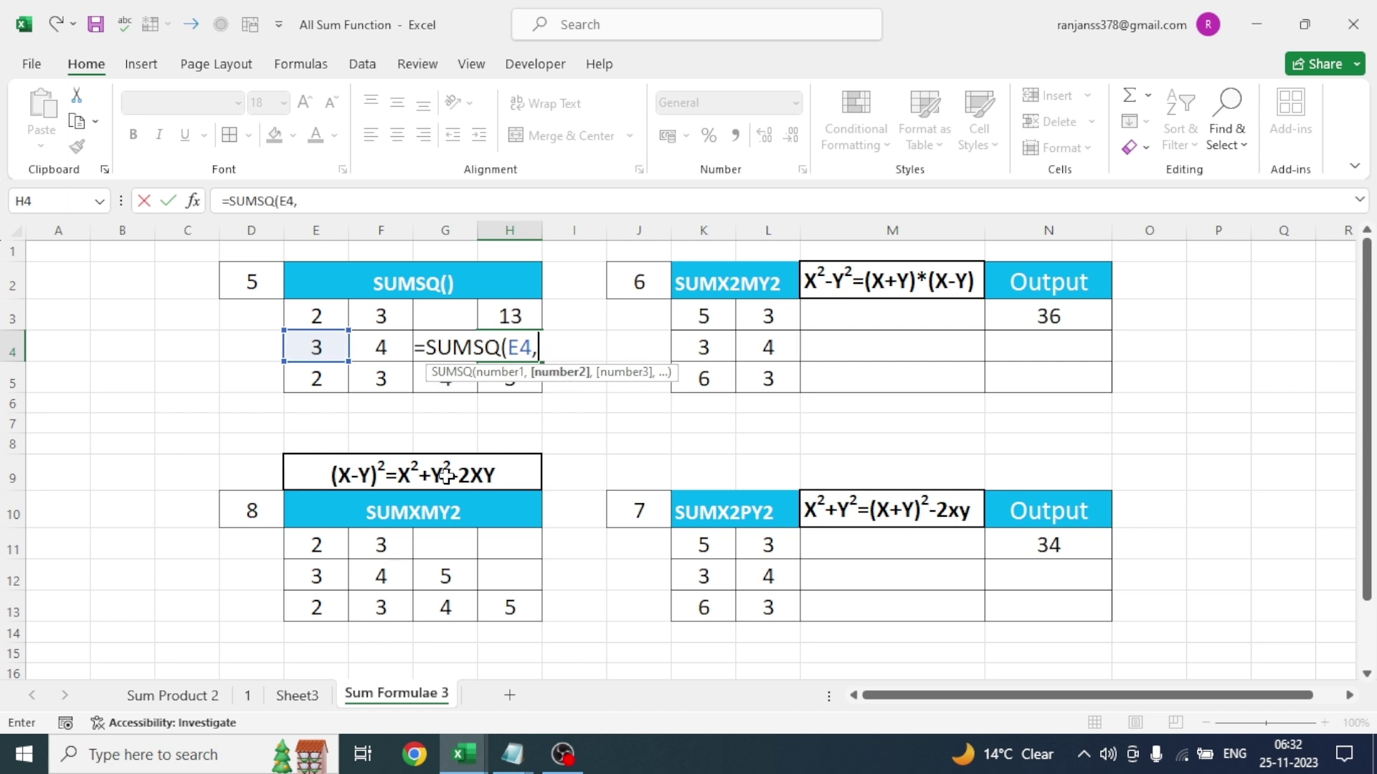
click(369, 346)
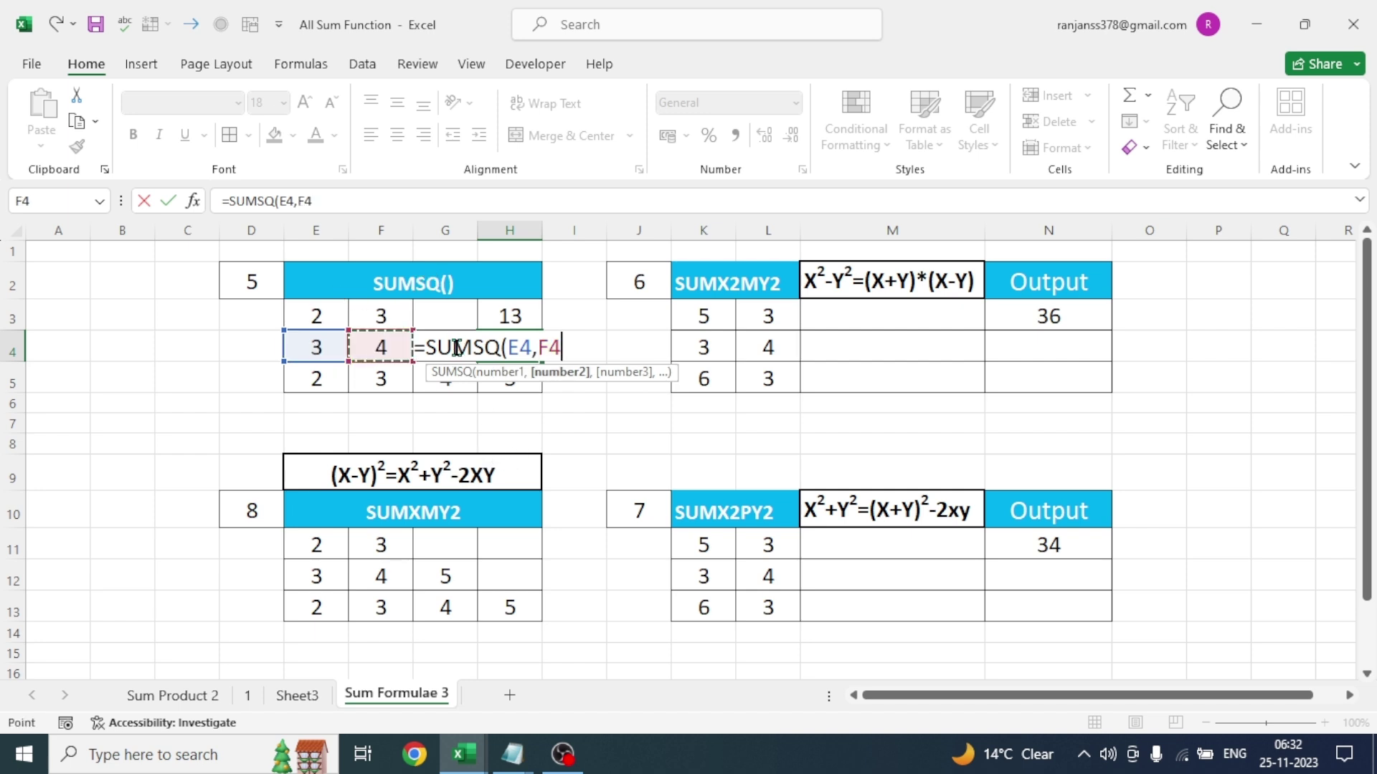
text(,g4)
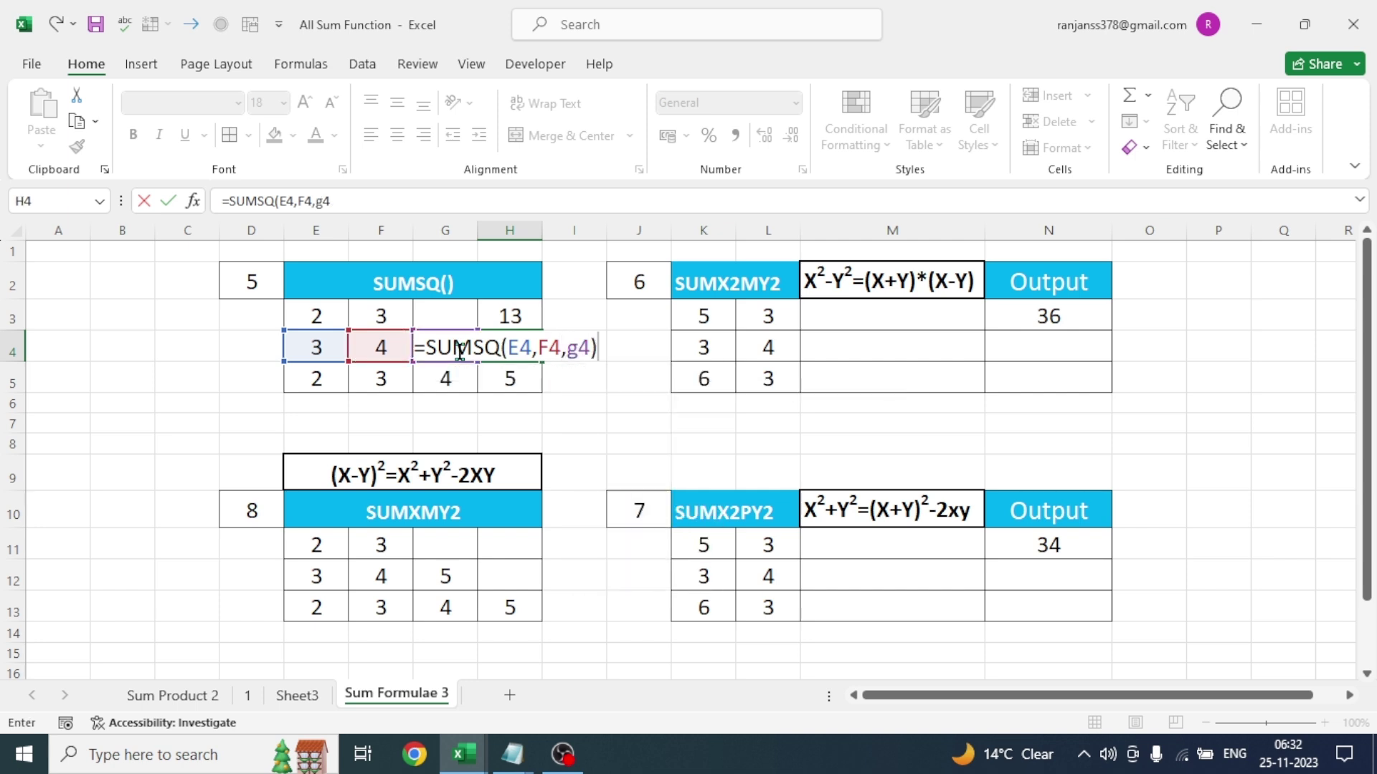
key(Return)
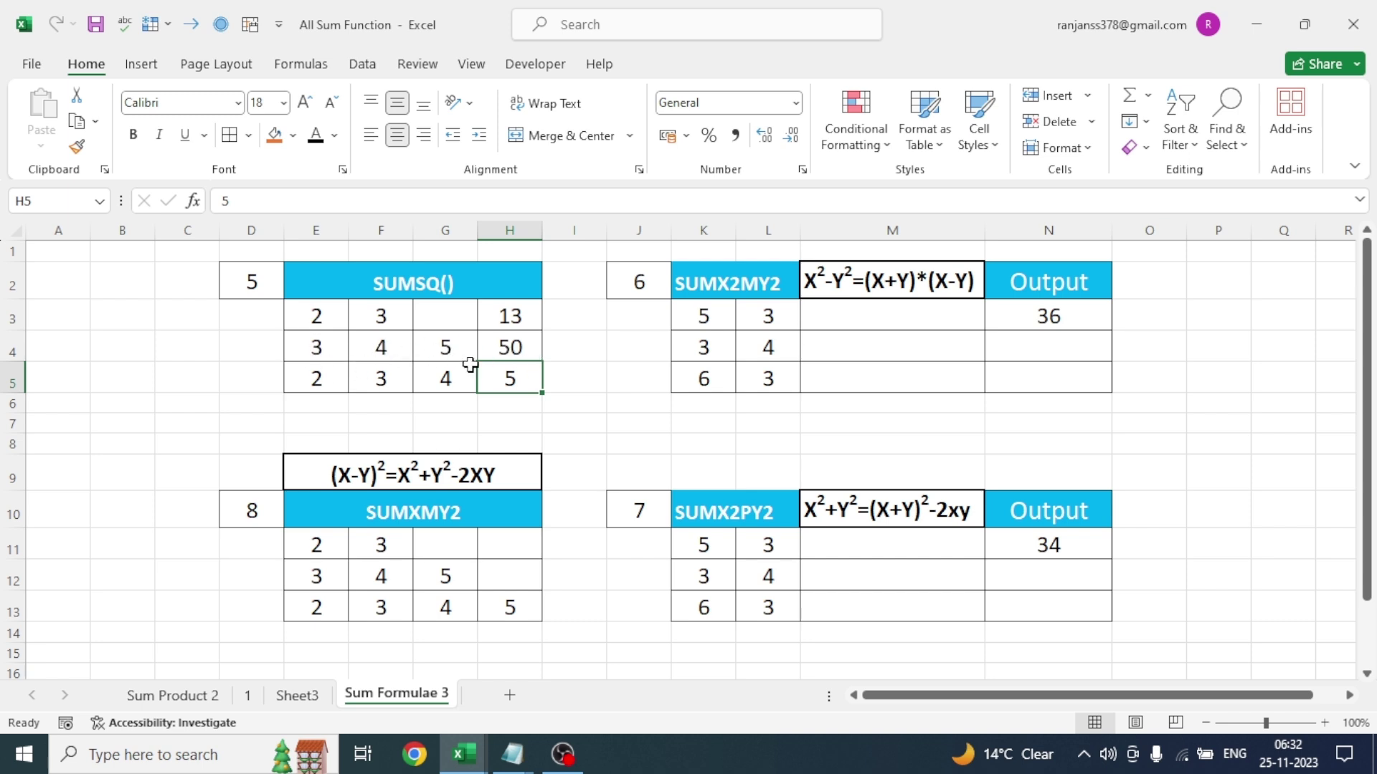
click(518, 352)
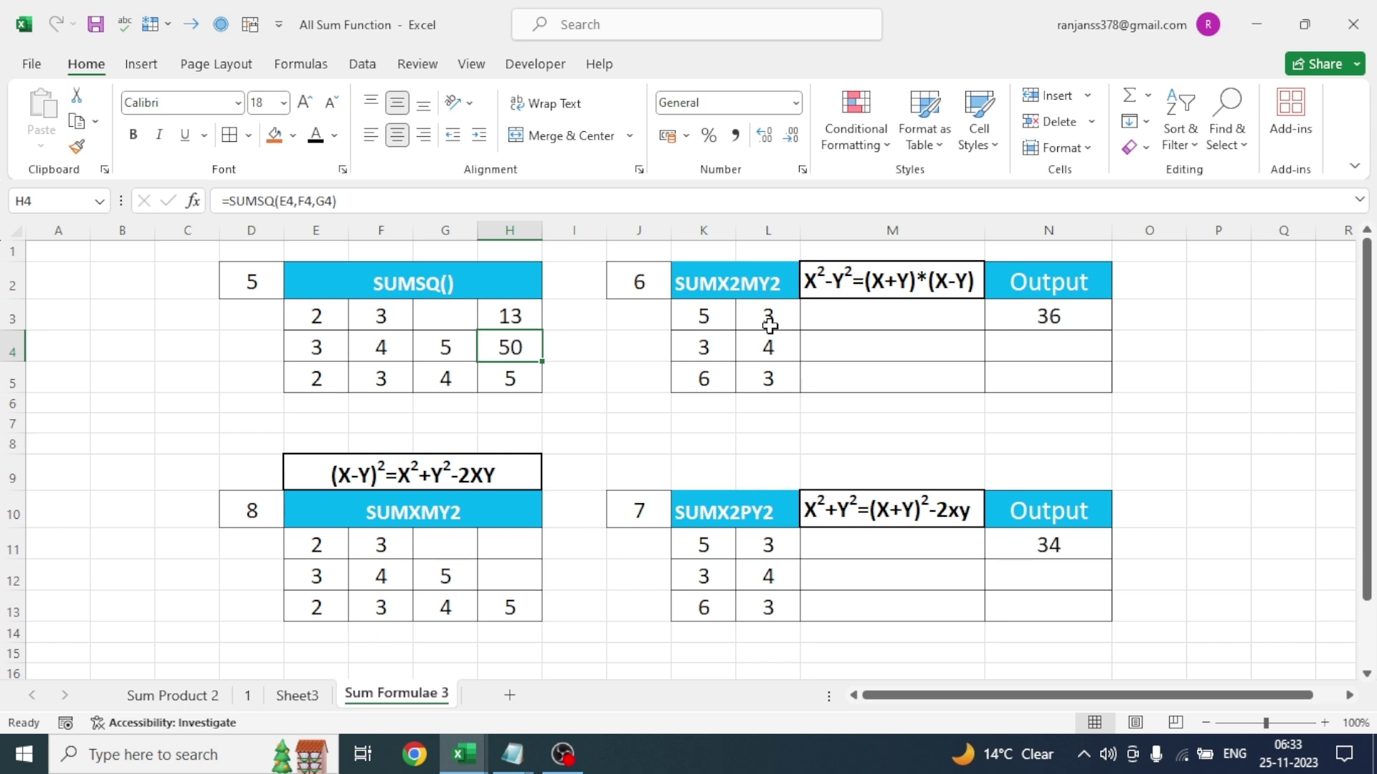
- Replace the SUMX2MY2 output in N3 with the single-row formula =SUMX2MY2(K3,L3)
click(1048, 318)
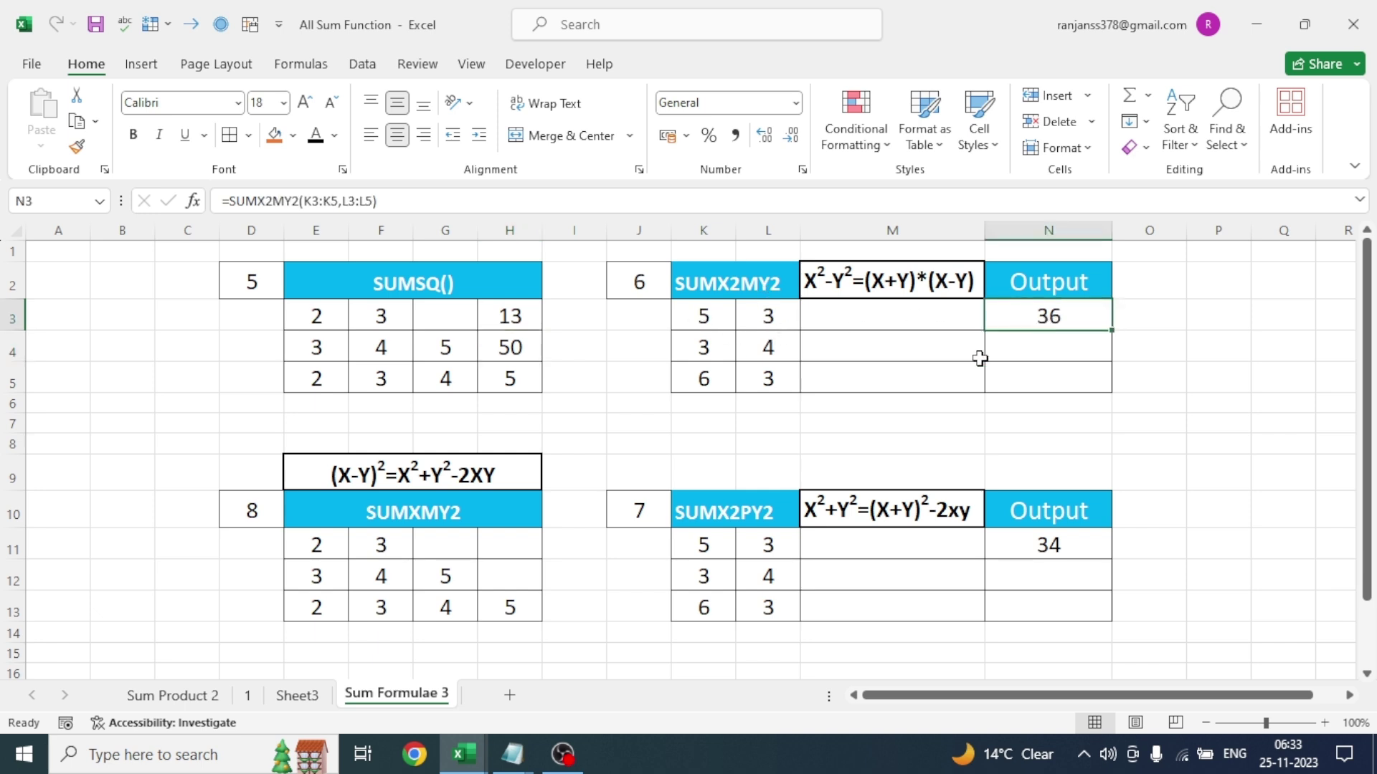
key(Delete)
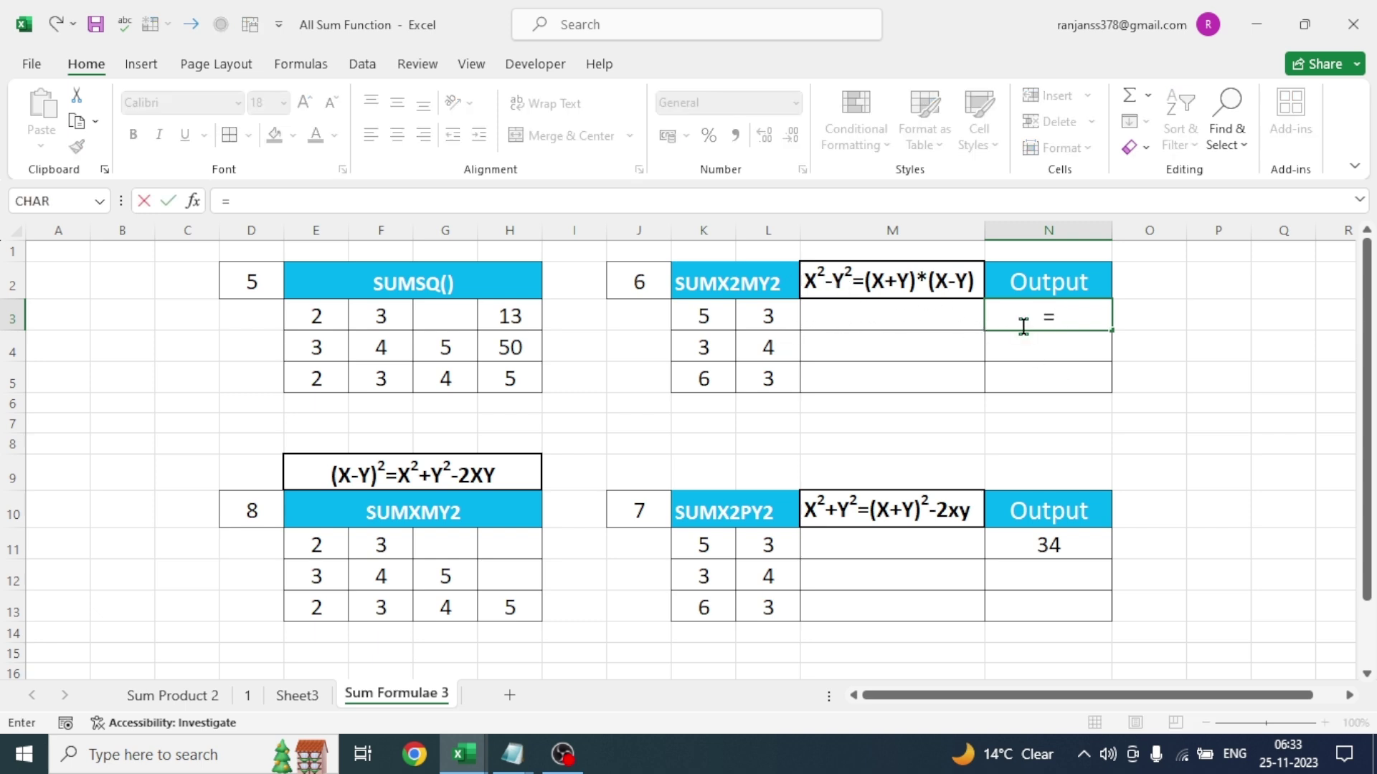
text(sum)
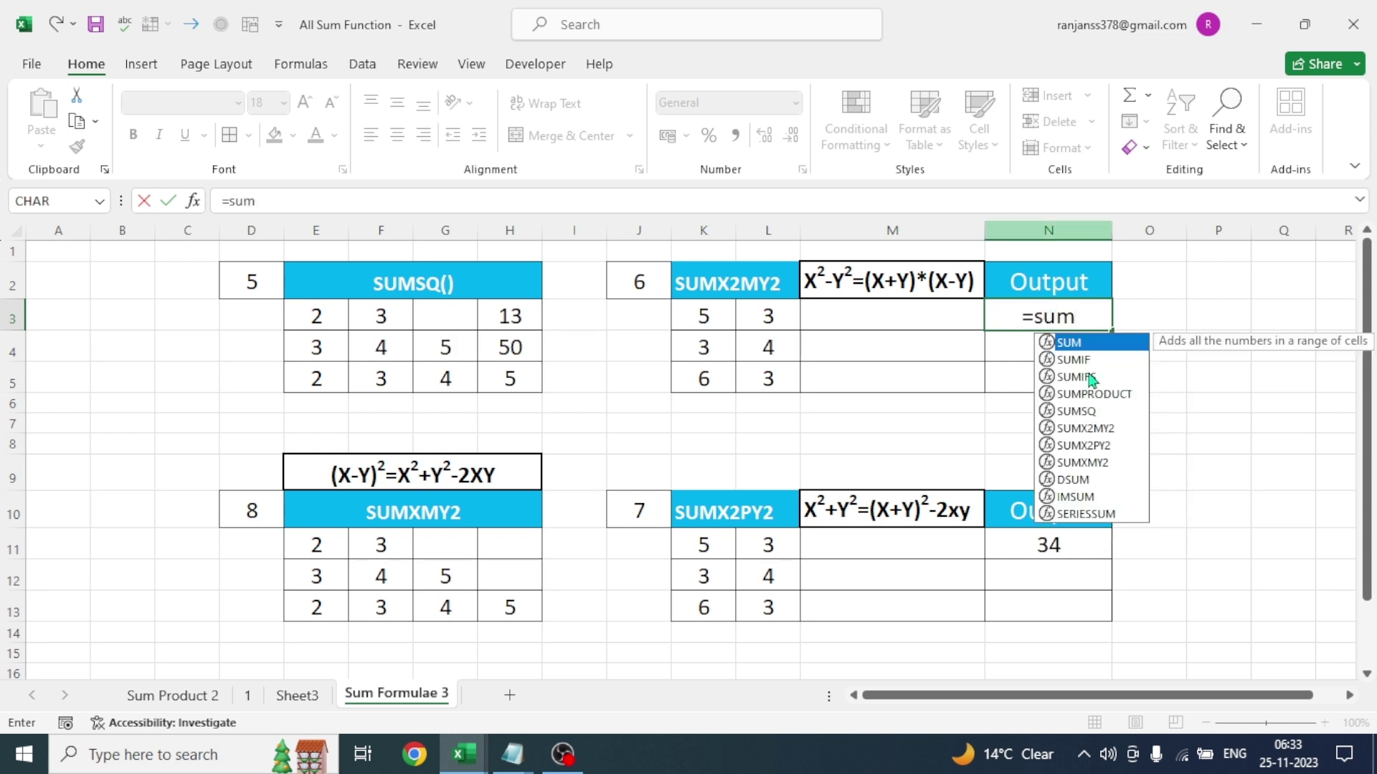
double_click(1069, 432)
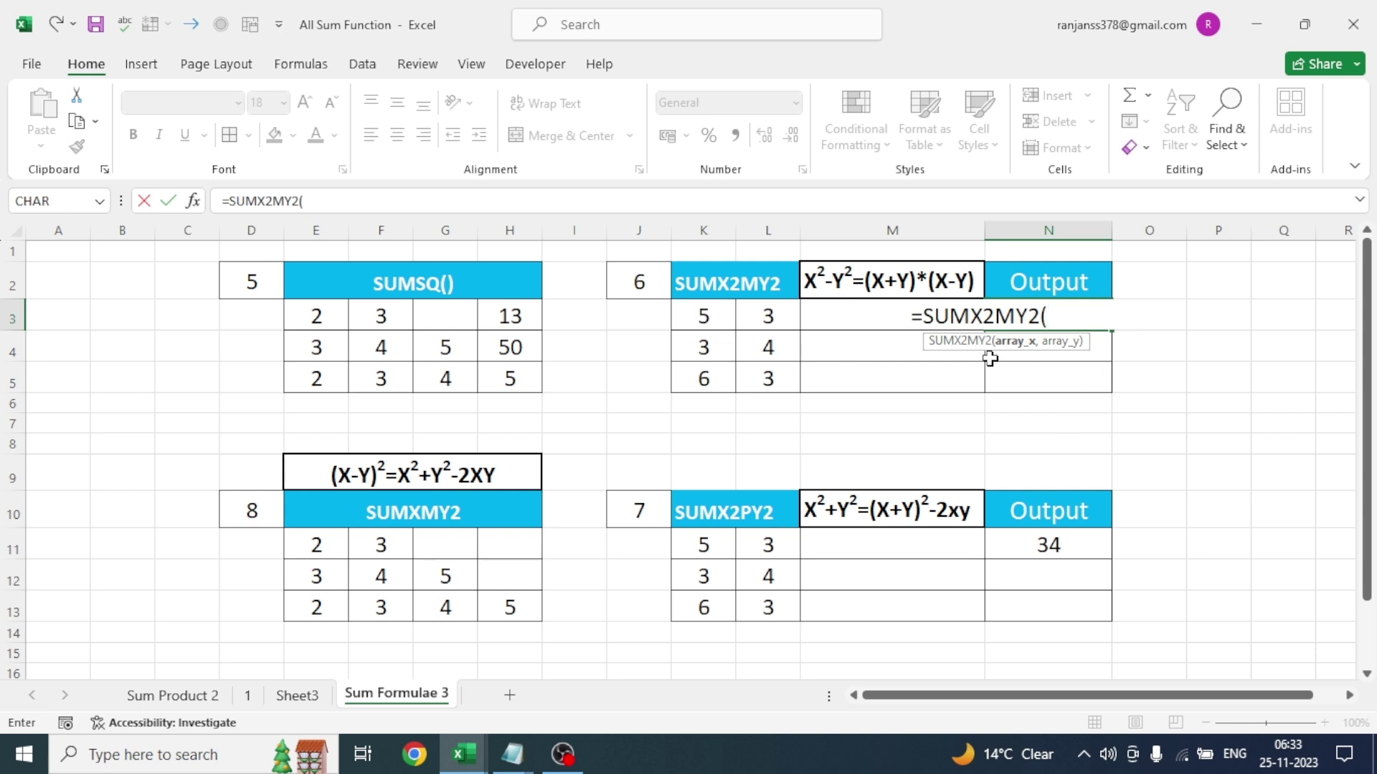
click(702, 319)
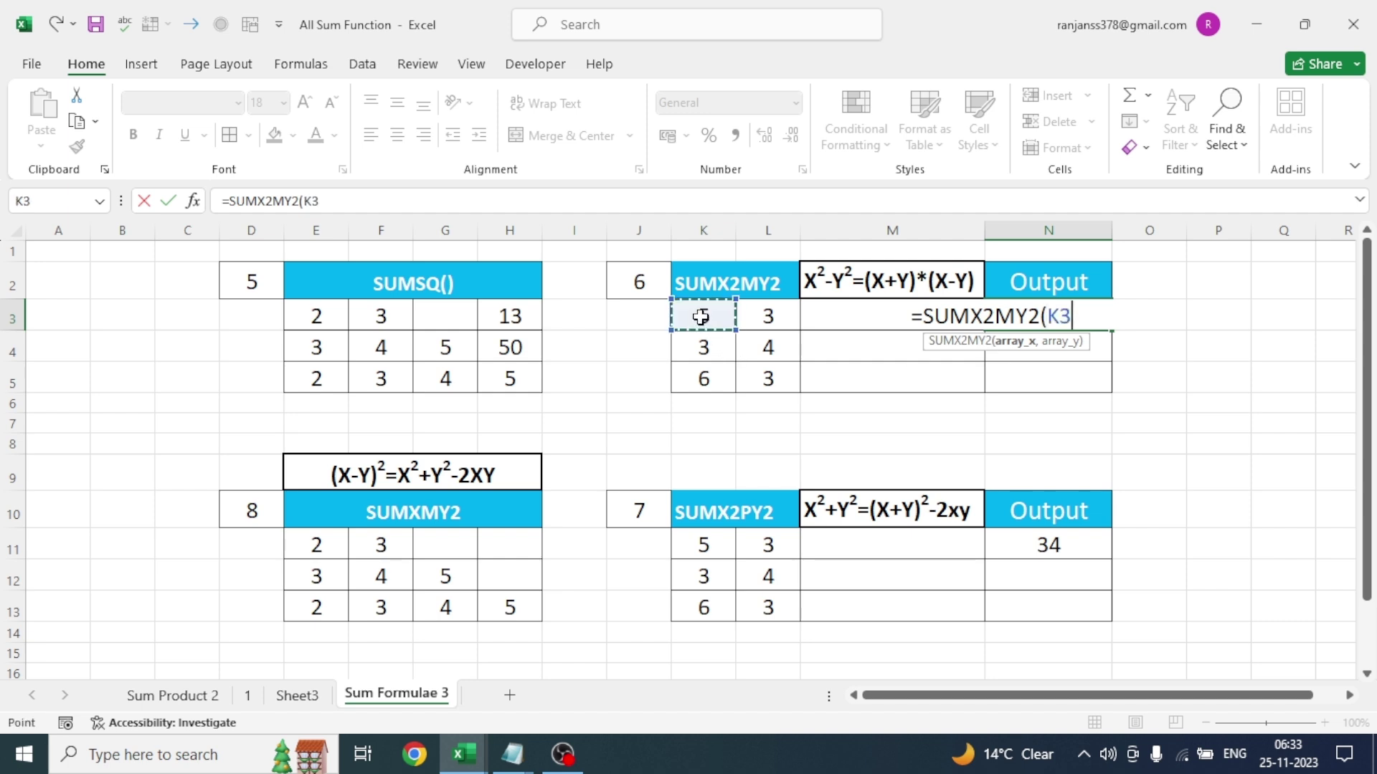
text(,)
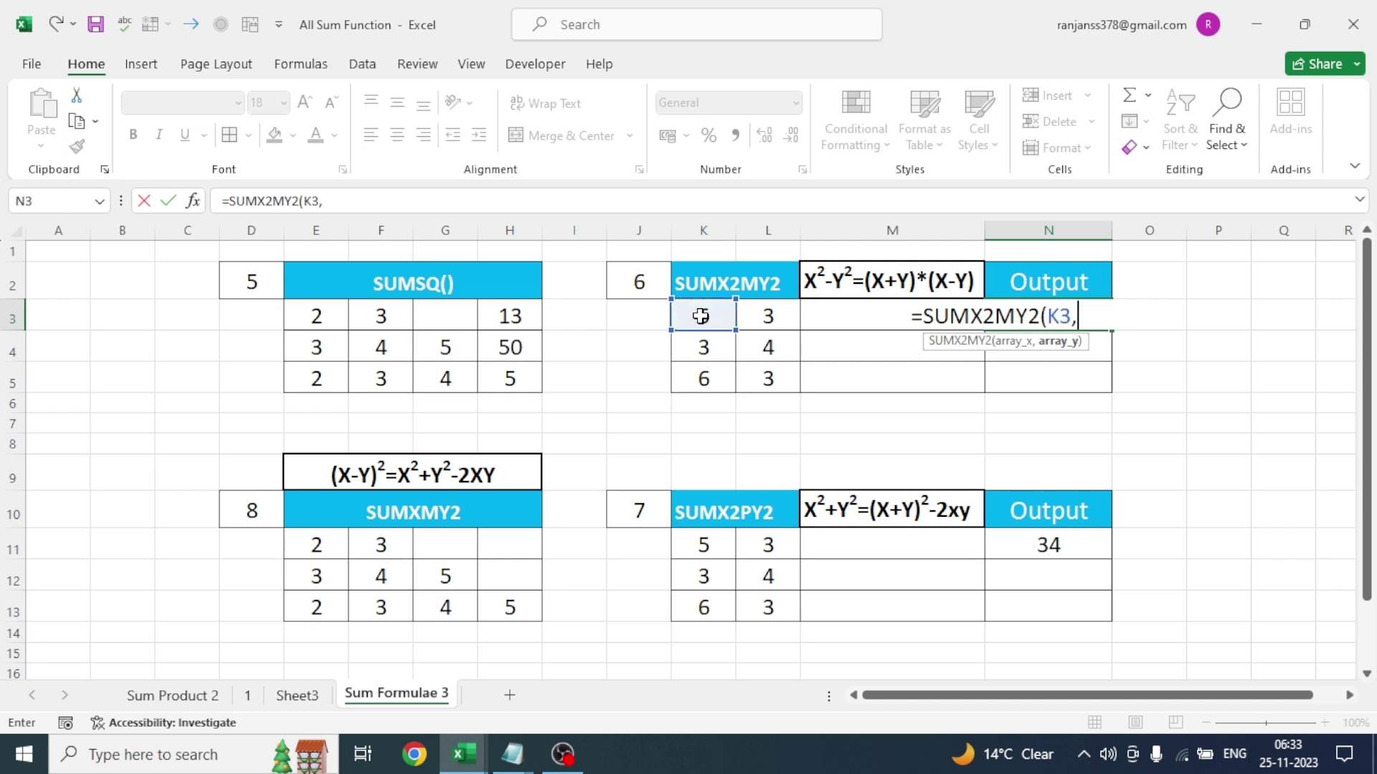
click(764, 314)
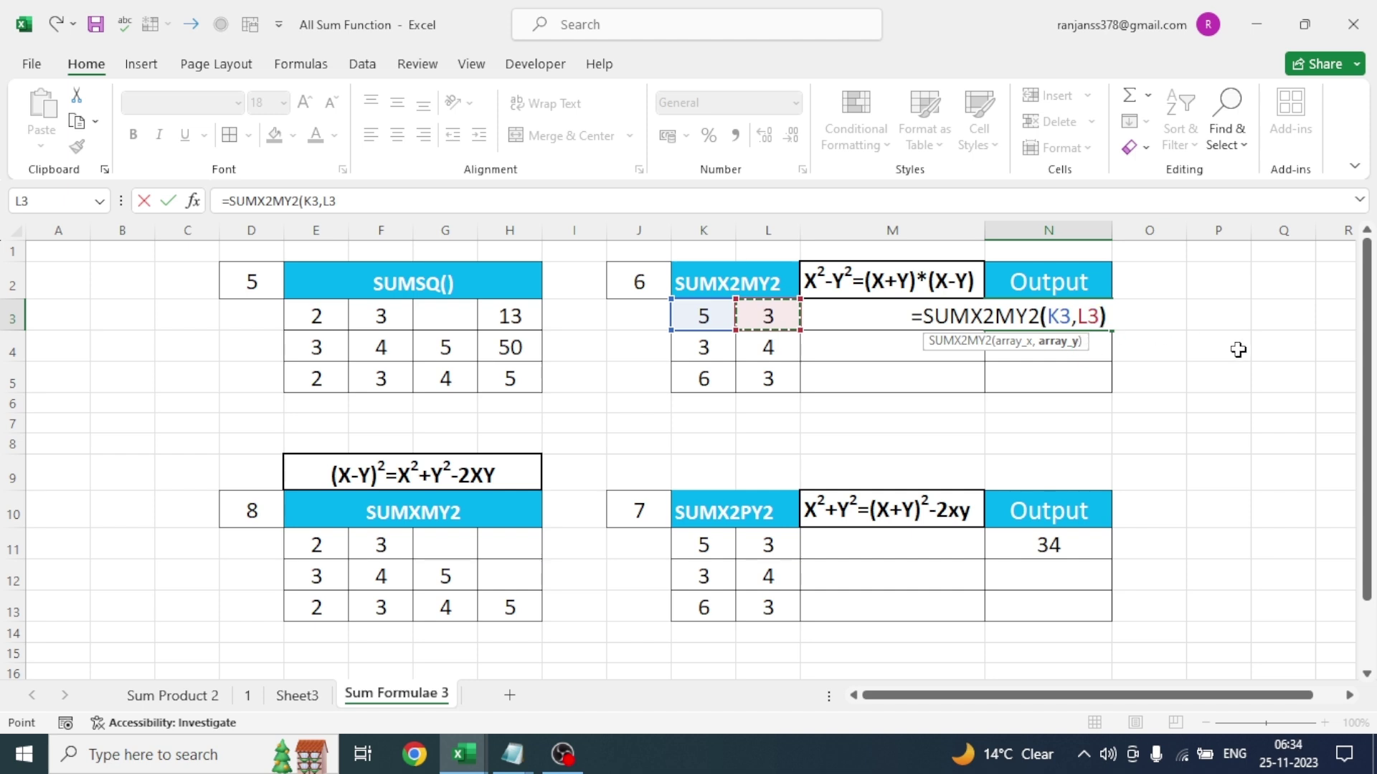
text())
key(Return)
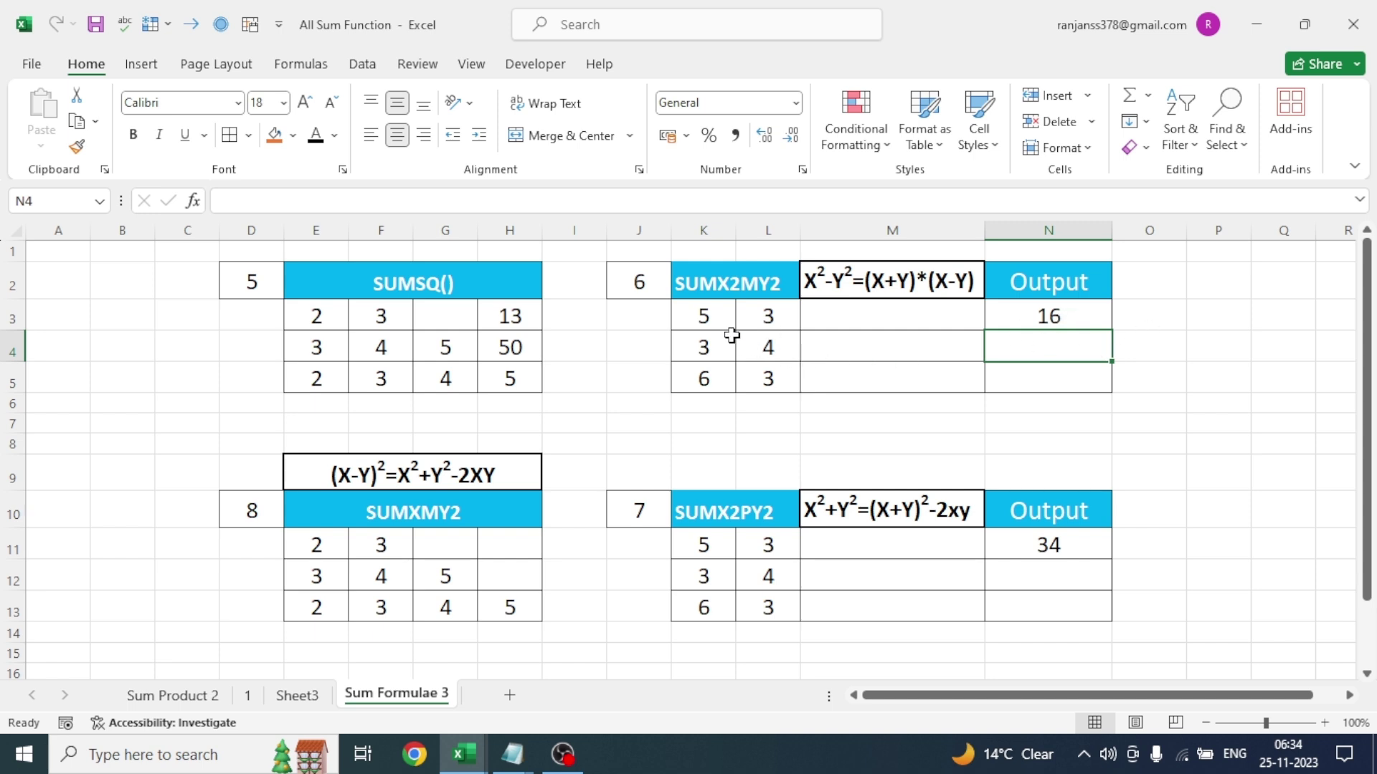
click(1057, 317)
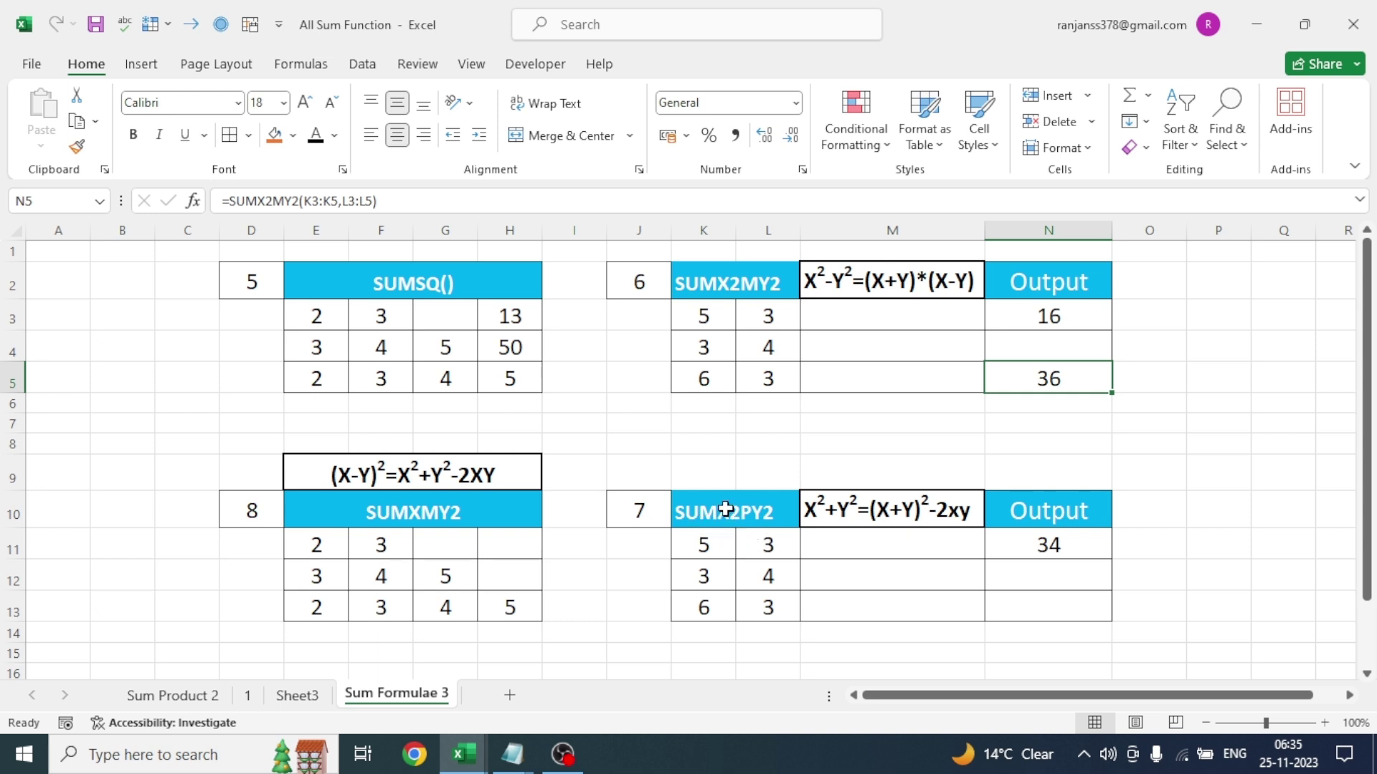
- Clear the SUMX2PY2 output in N11 and enter the formula =SUMX2PY2(K11,L11) there
click(1069, 551)
key(Delete)
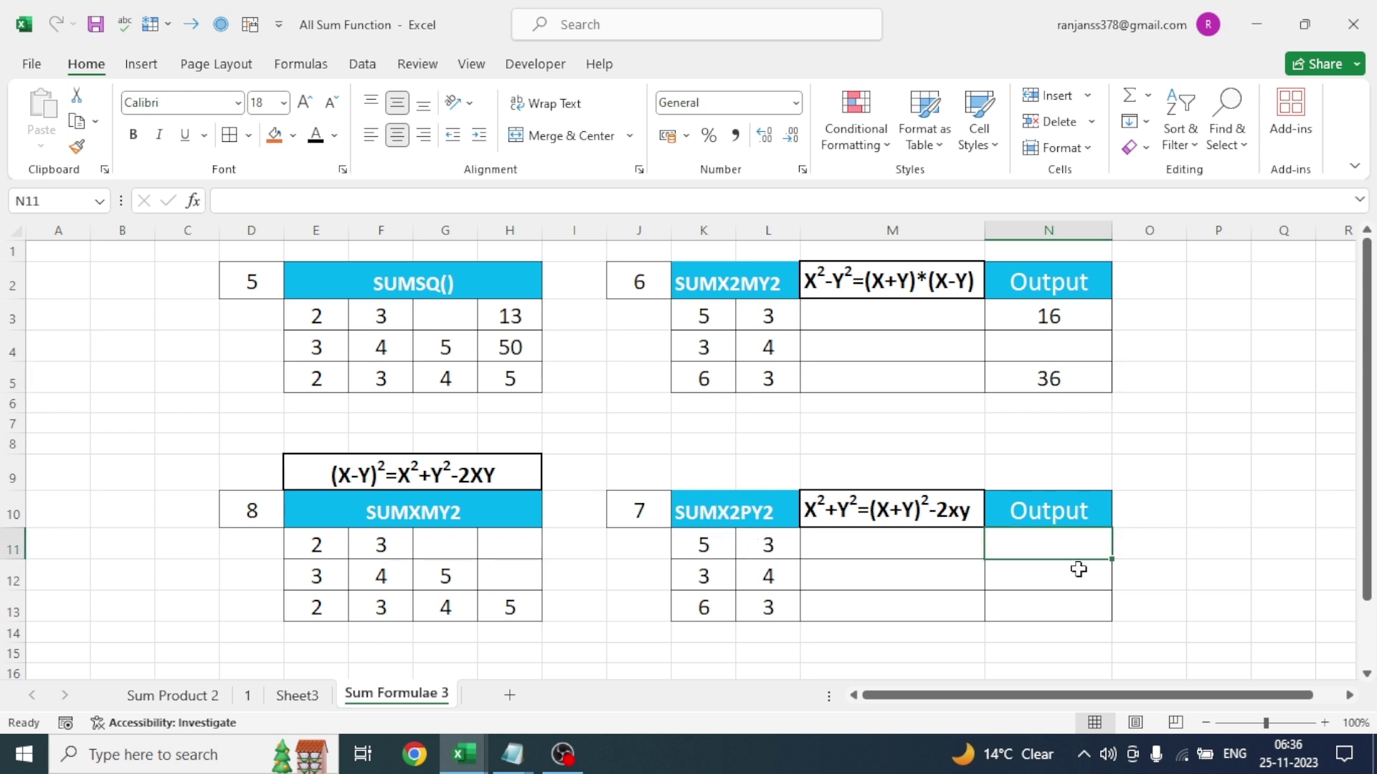
text(=SUMX2PY2()
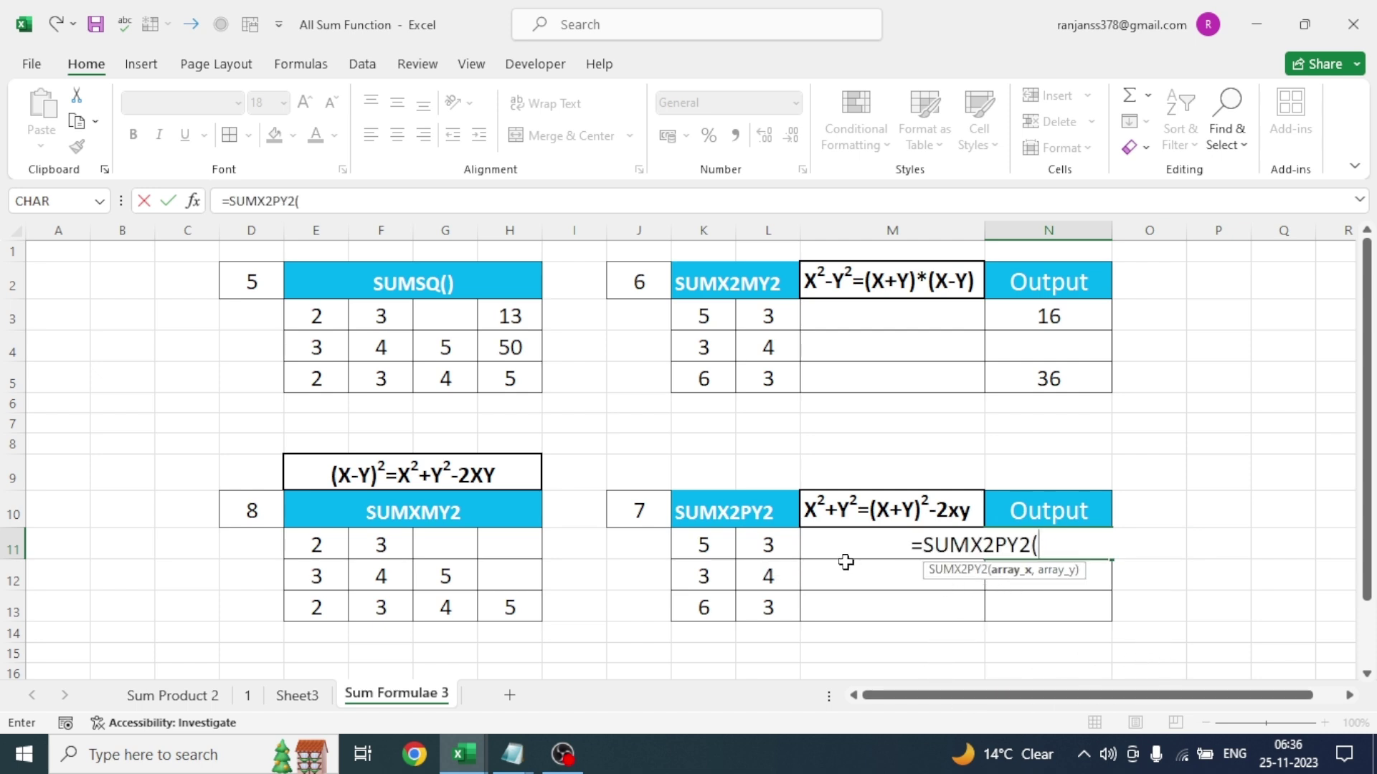
click(707, 550)
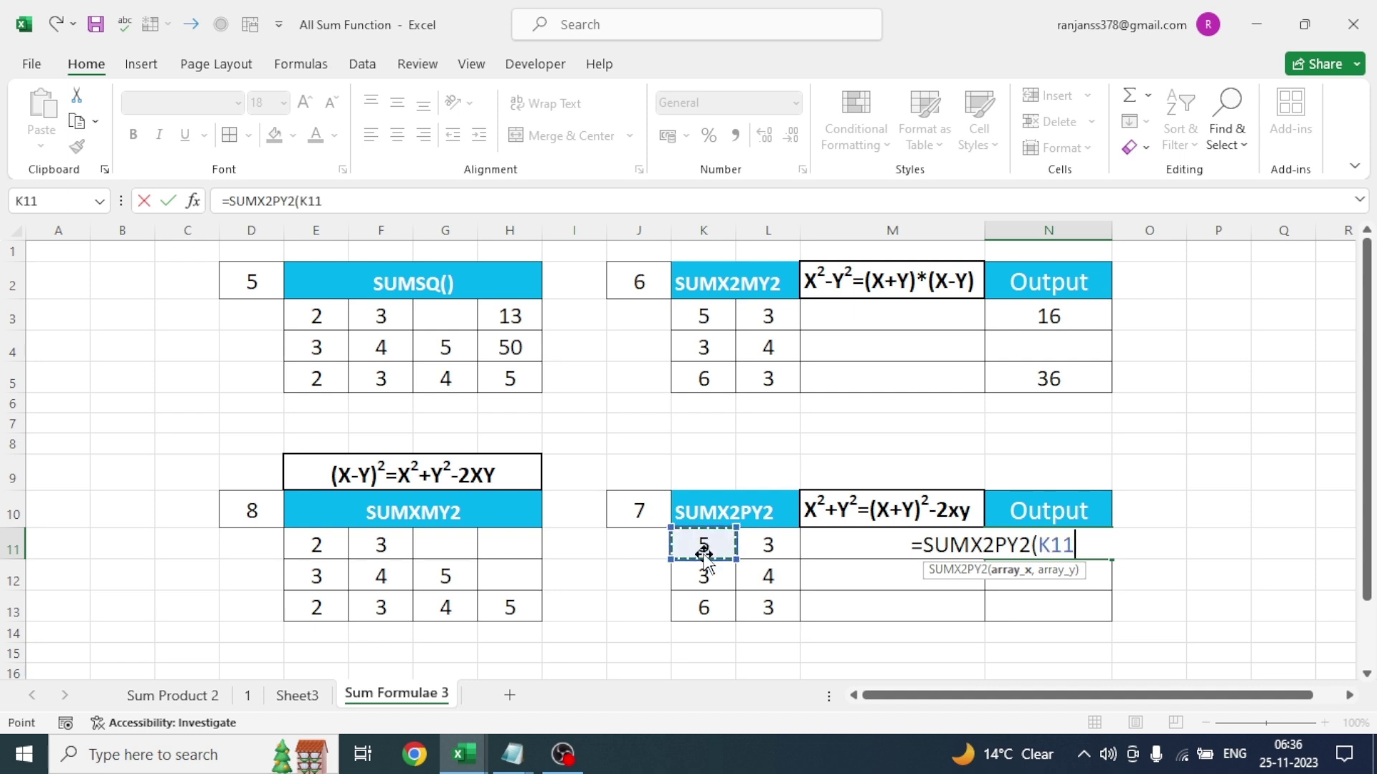
text(,)
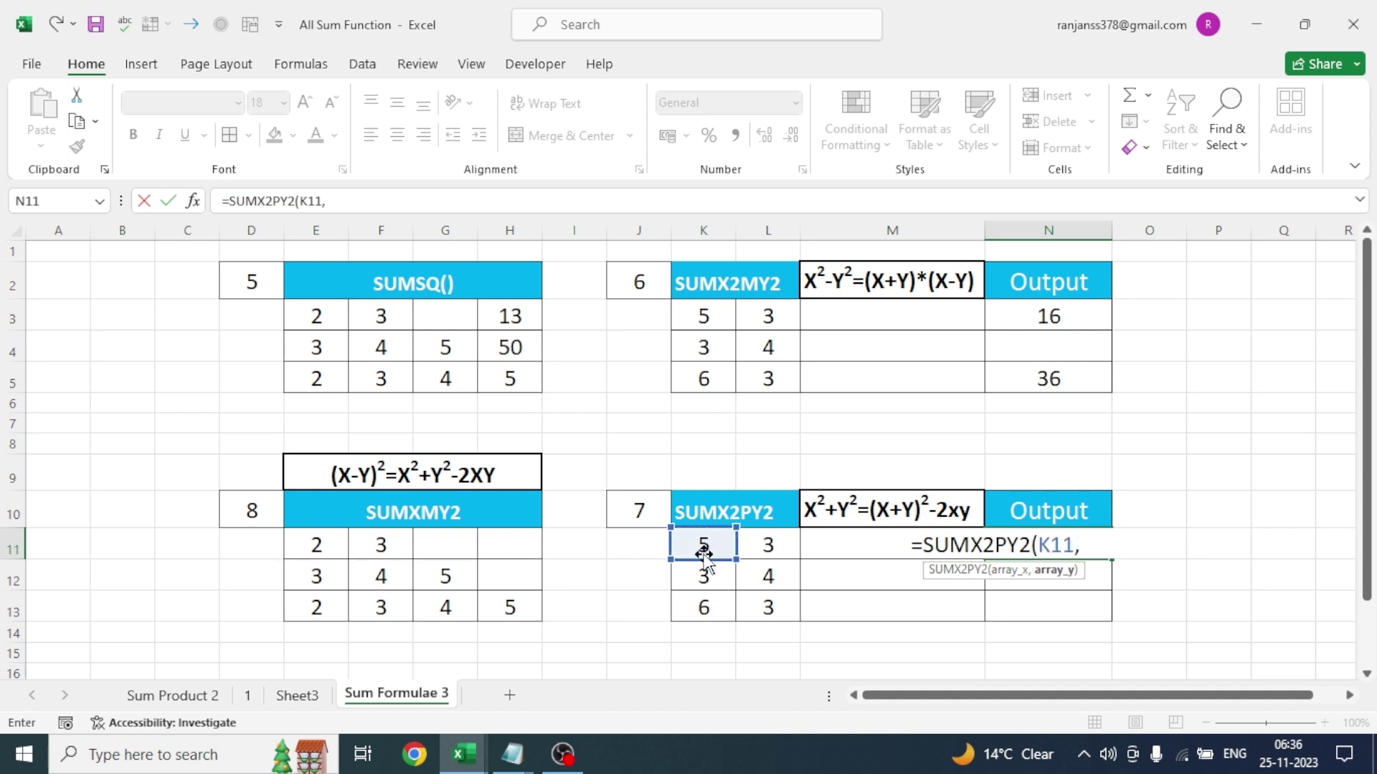
click(763, 543)
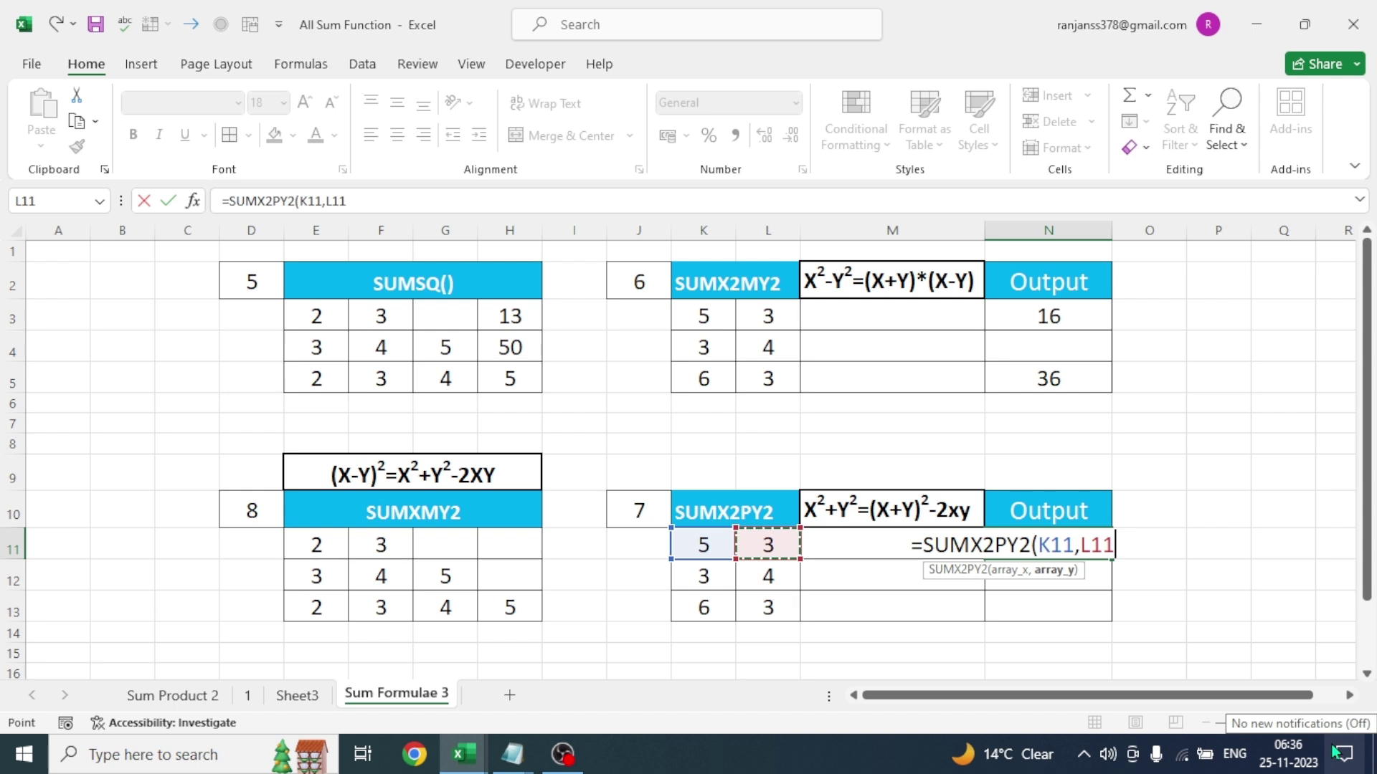
text())
key(Return)
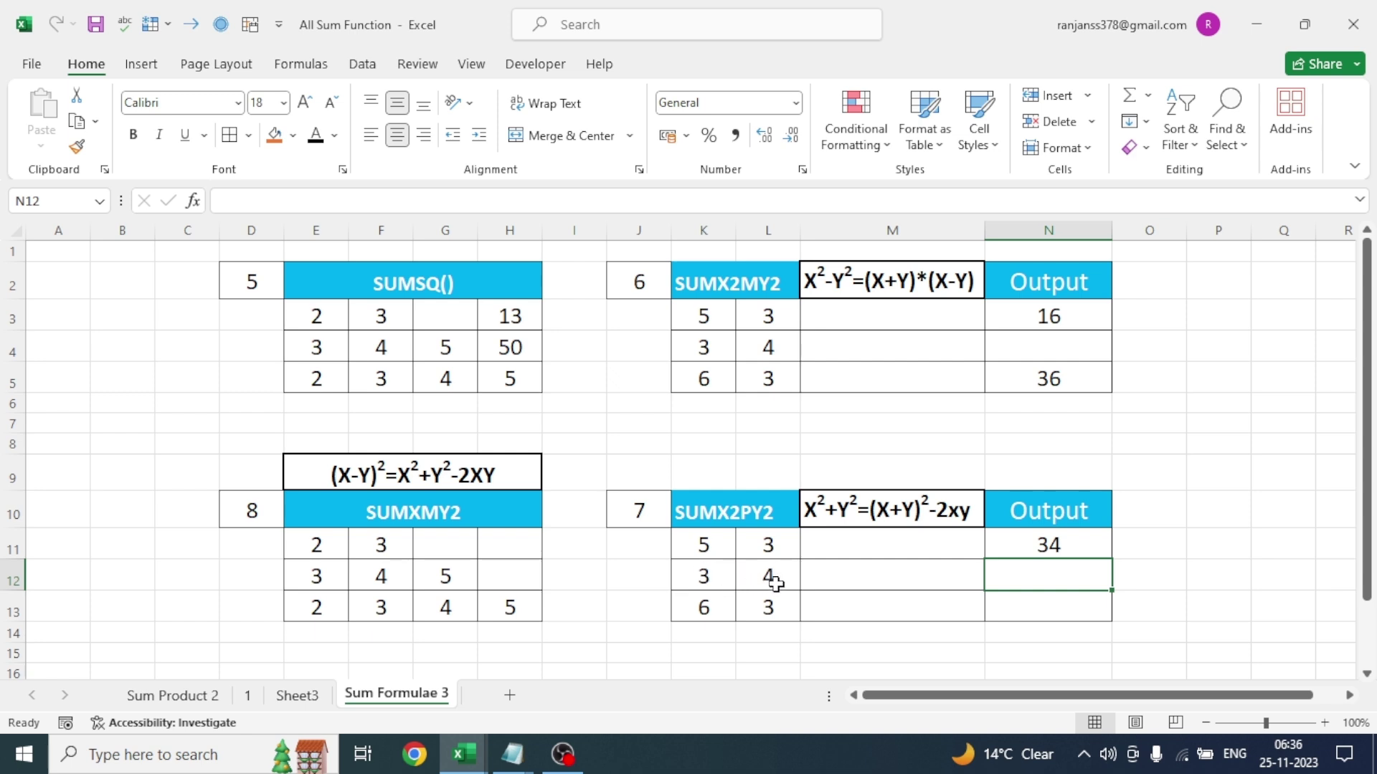
- Compare the SUMX2PY2 formula in N11 with the SUMSQ formula in H3, and select output cell N13
click(1064, 548)
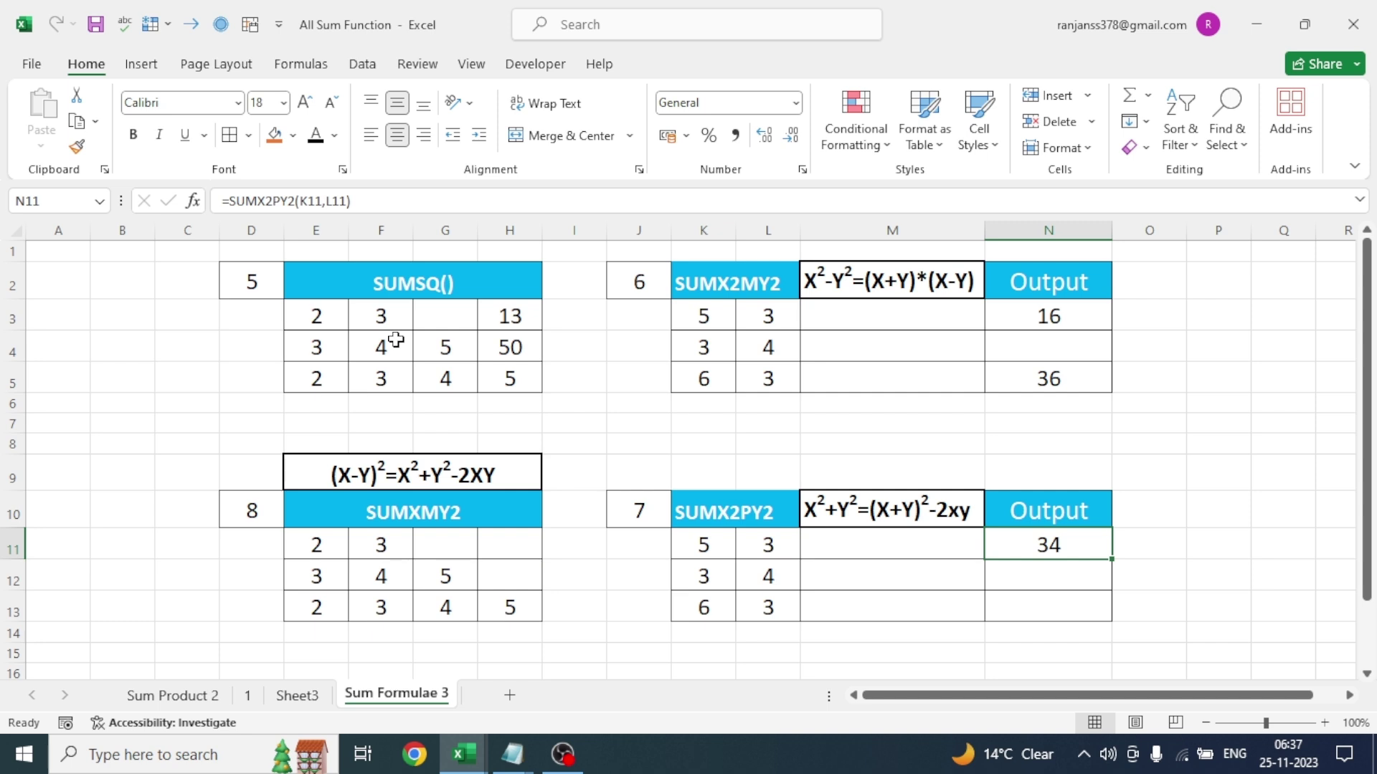
click(510, 319)
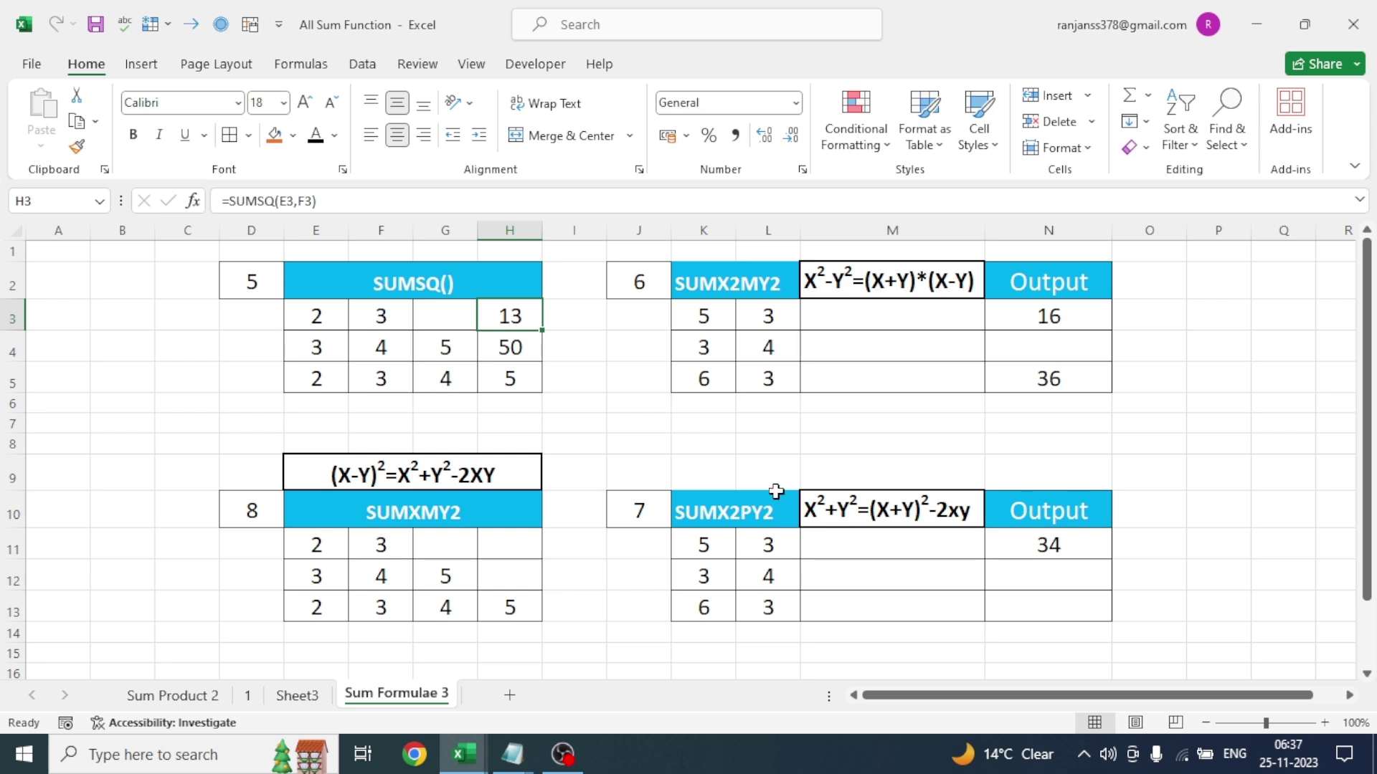
click(1034, 601)
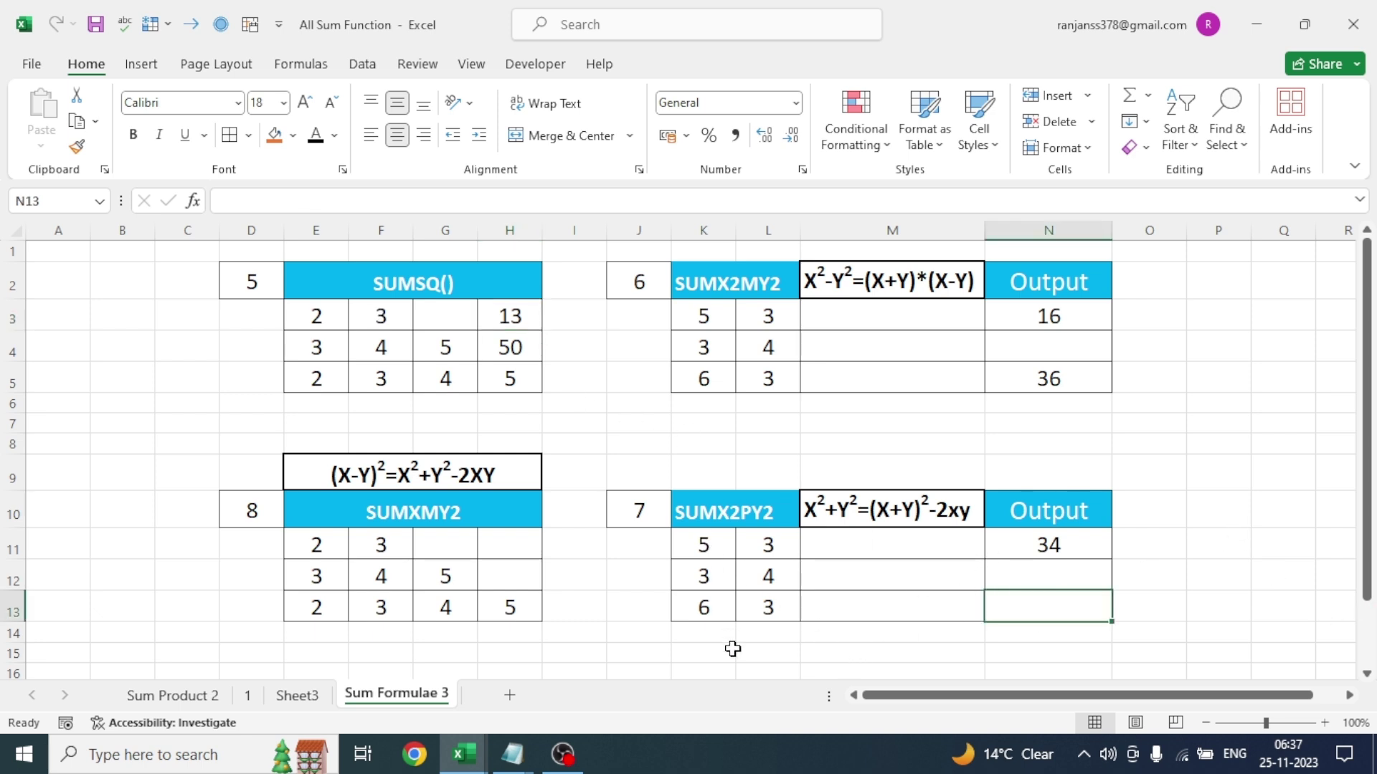
- Enter the formula =SUMX2PY2(K11:K13,L11:L13) in output cell N13, then reselect the cell to review it
text(=)
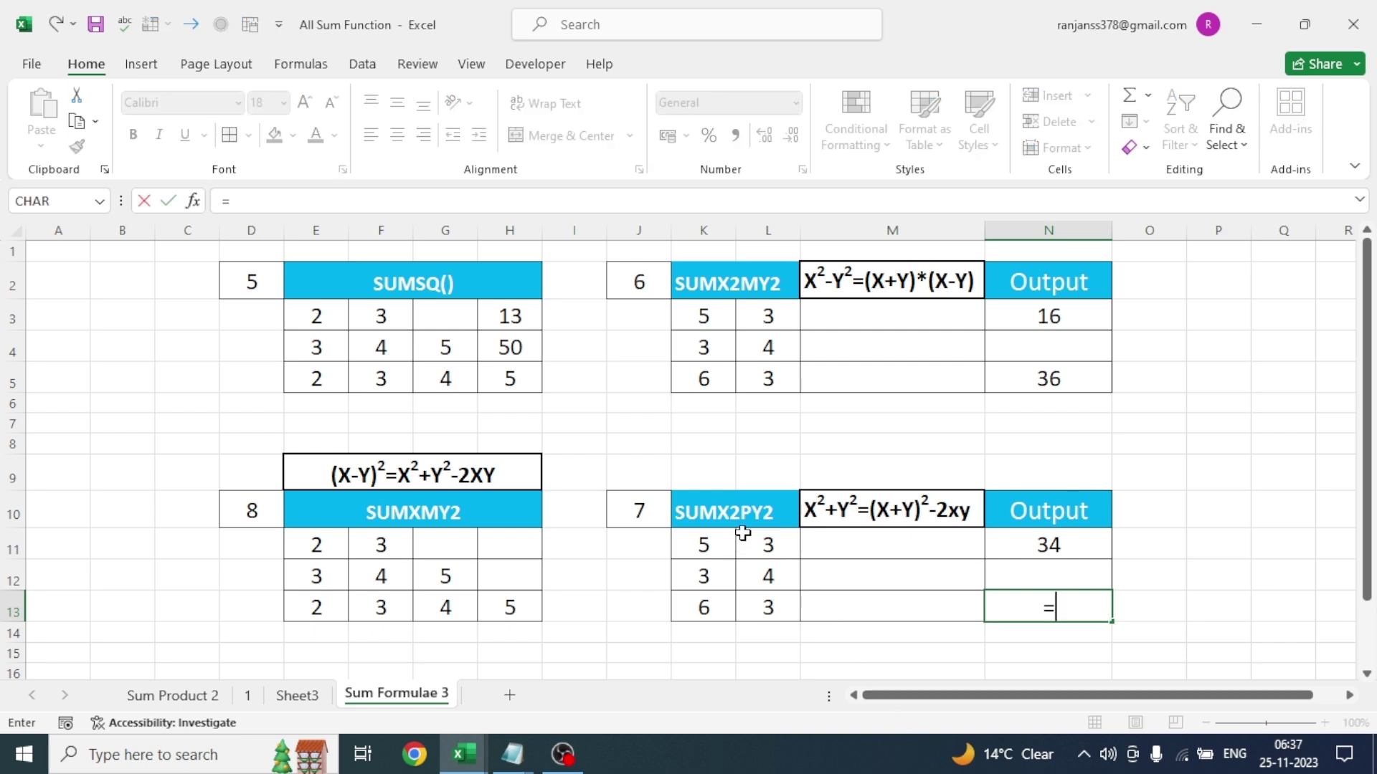
text(sump)
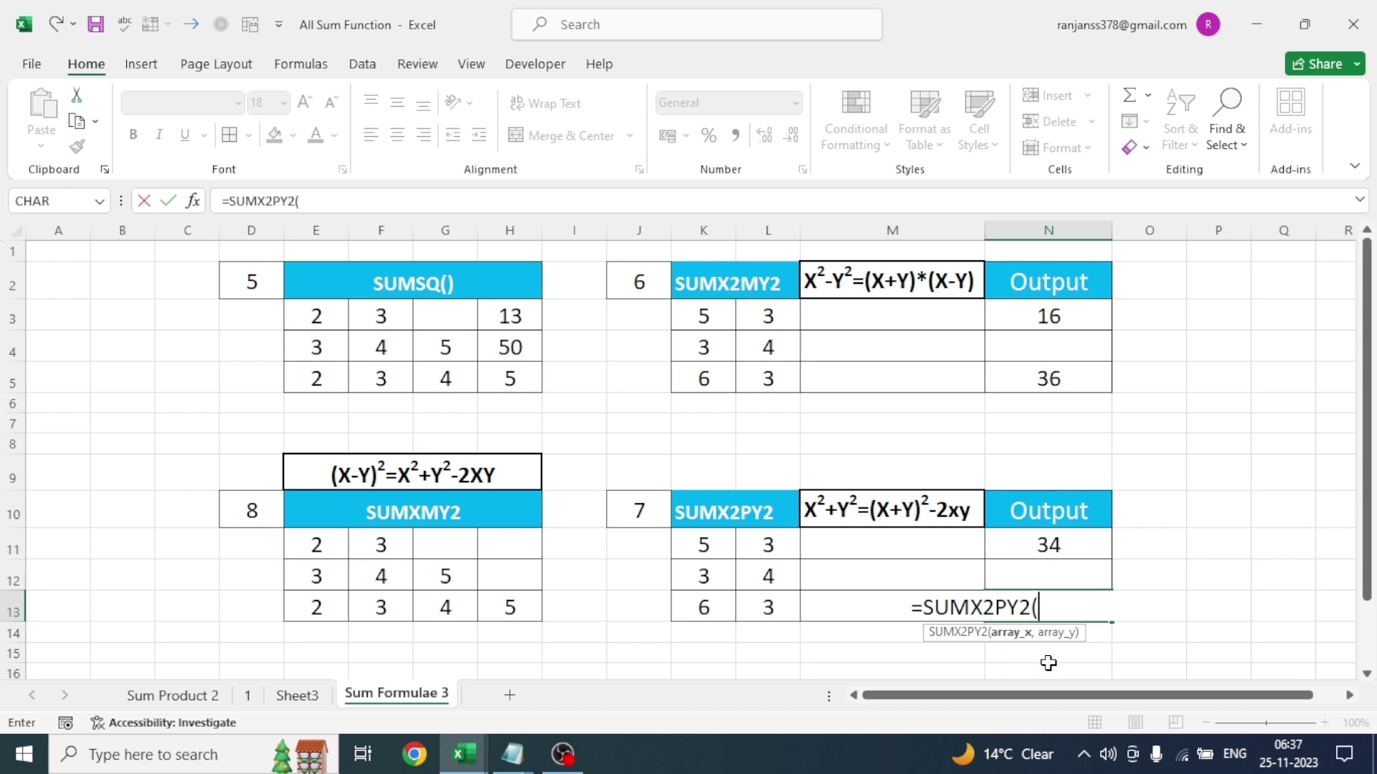
click(695, 558)
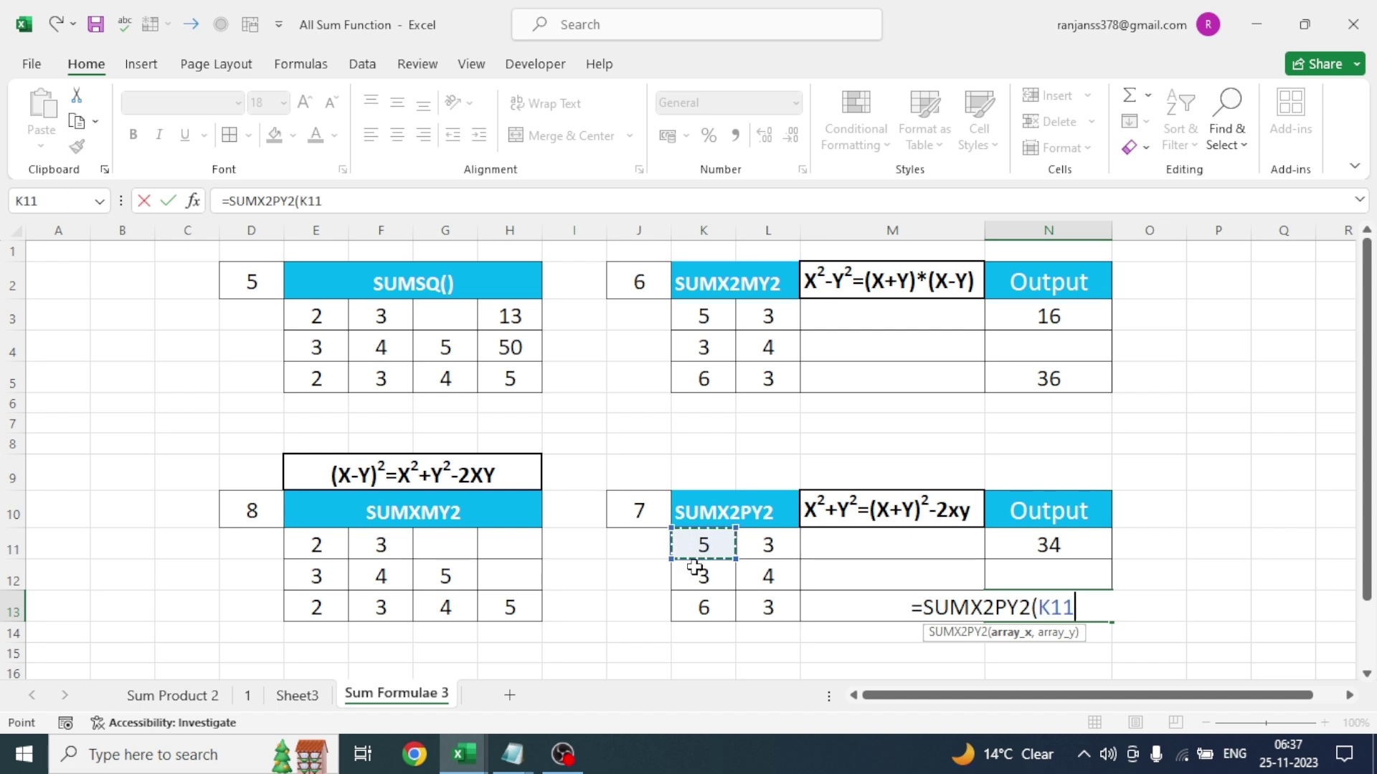
drag(694, 559, 700, 603)
text(,)
click(772, 548)
drag(772, 548, 767, 604)
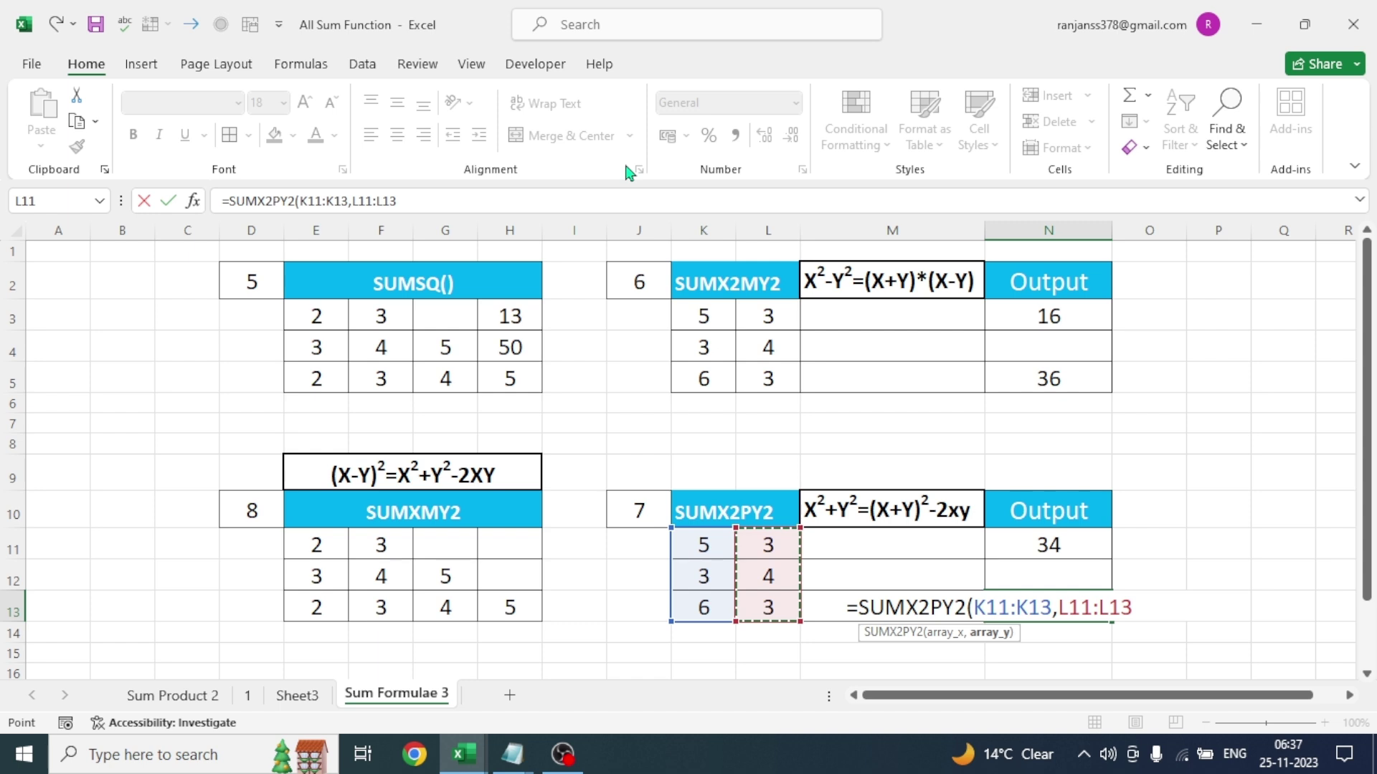
text())
key(Return)
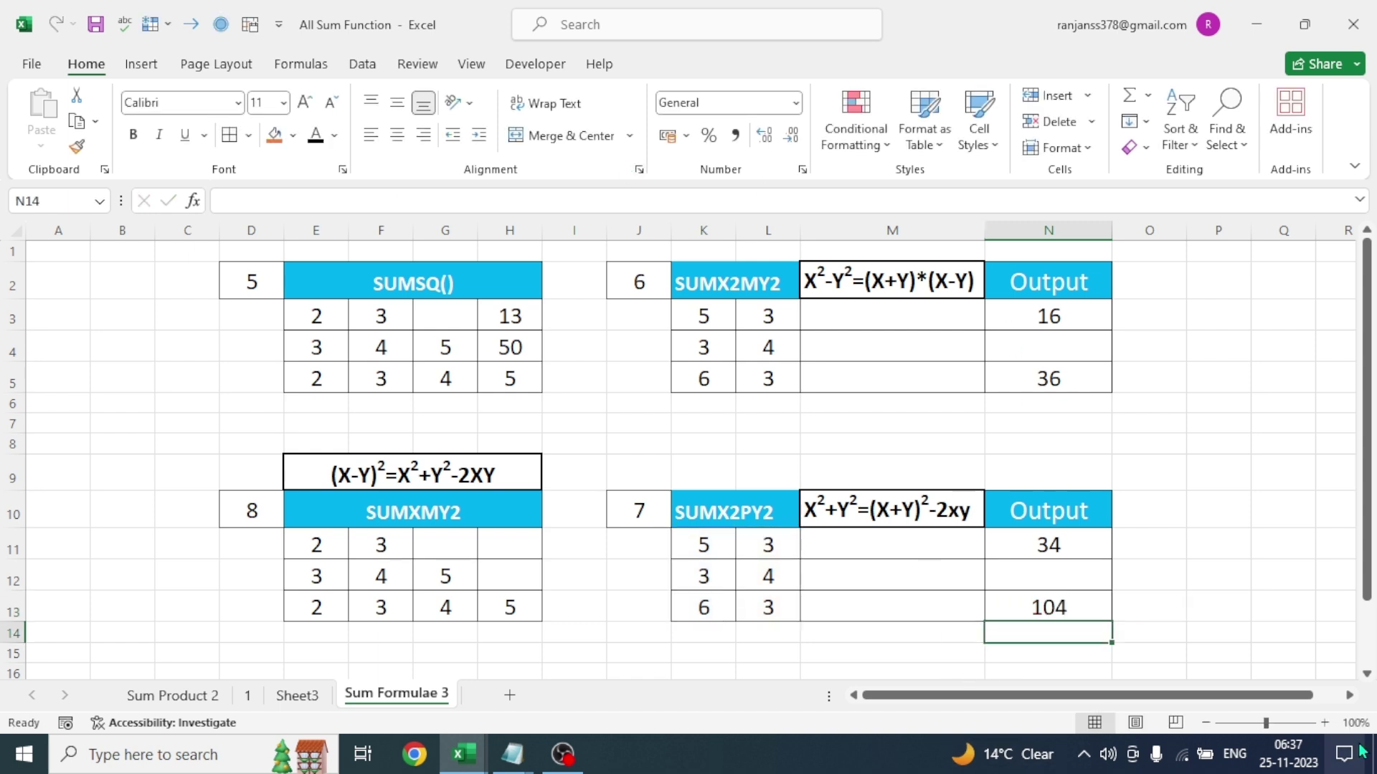
click(1050, 608)
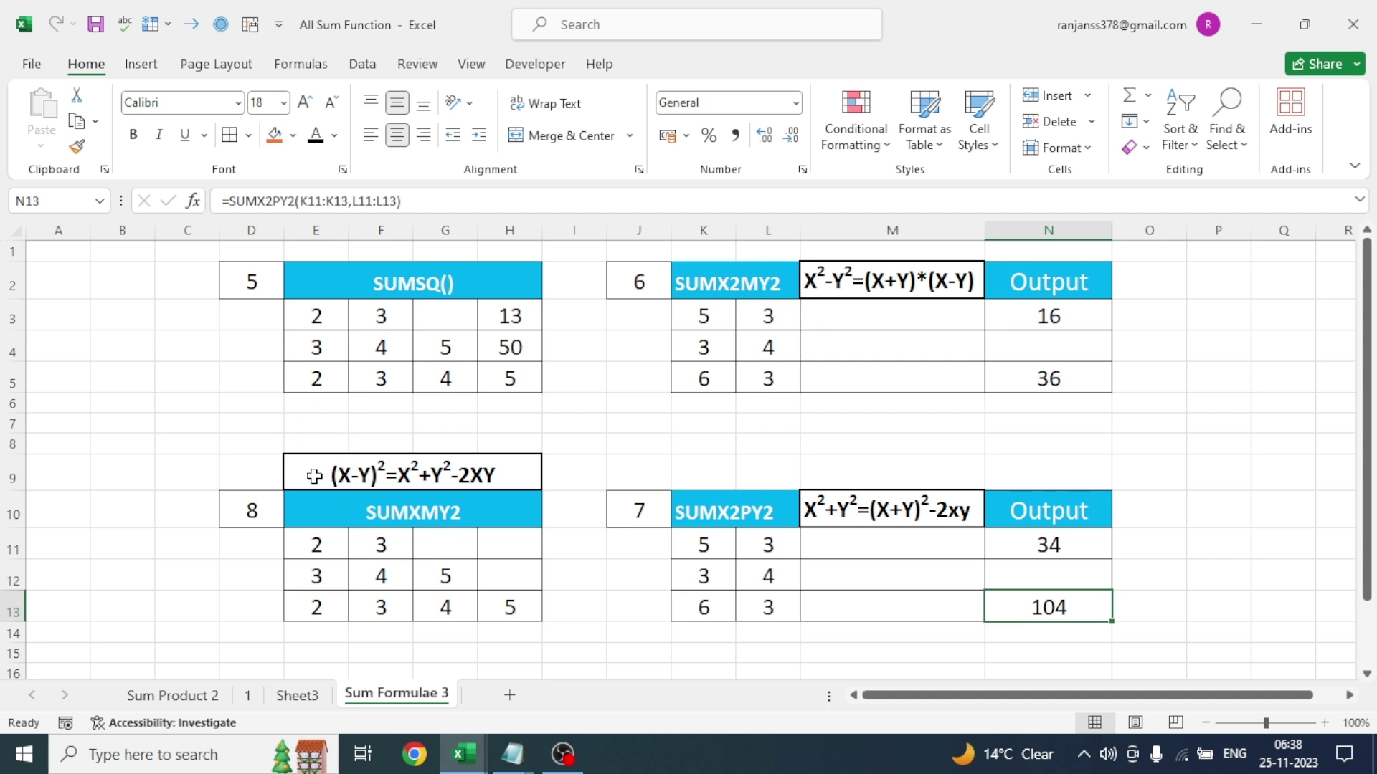
- Calculate the squared difference for the first SUMXMY2 row in H11 with the formula =SUMXMY2(E11,F11)
click(509, 545)
text(=sum)
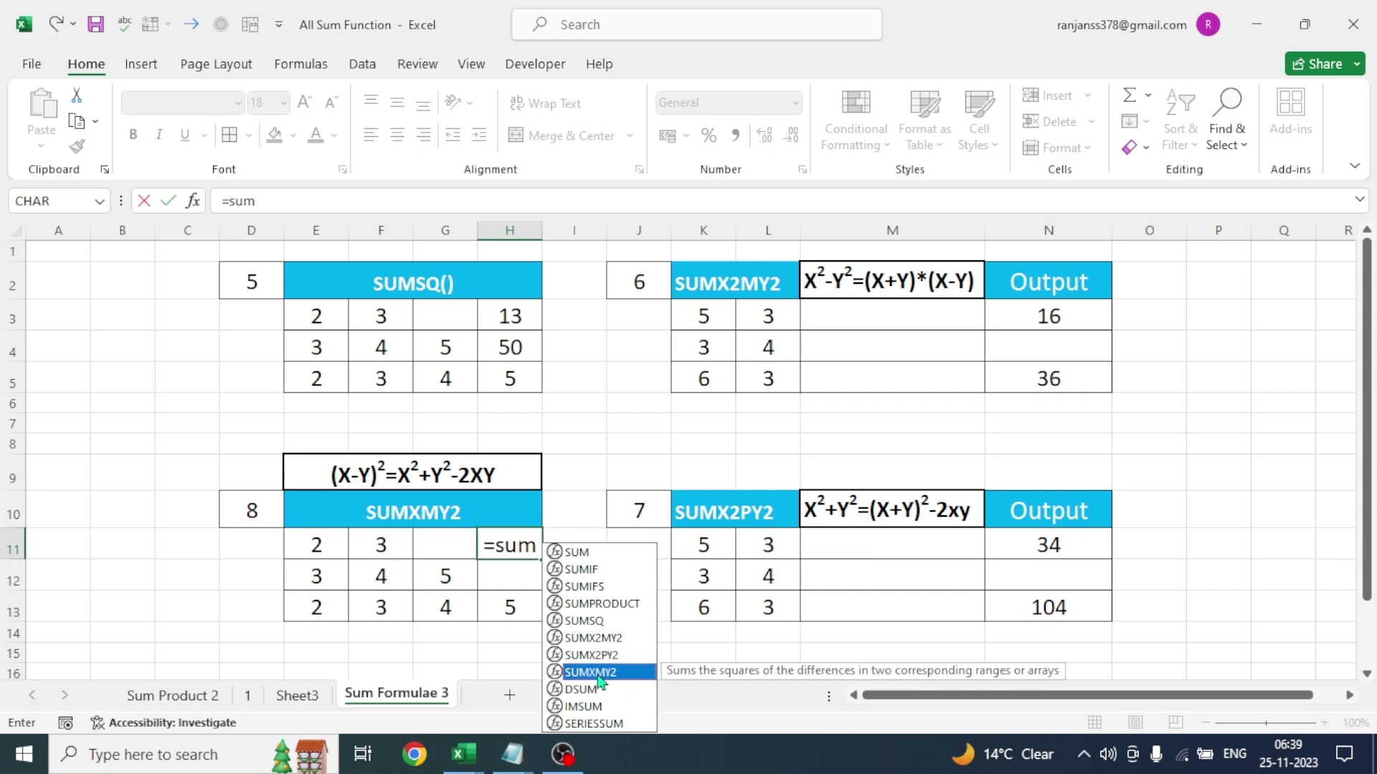
double_click(590, 672)
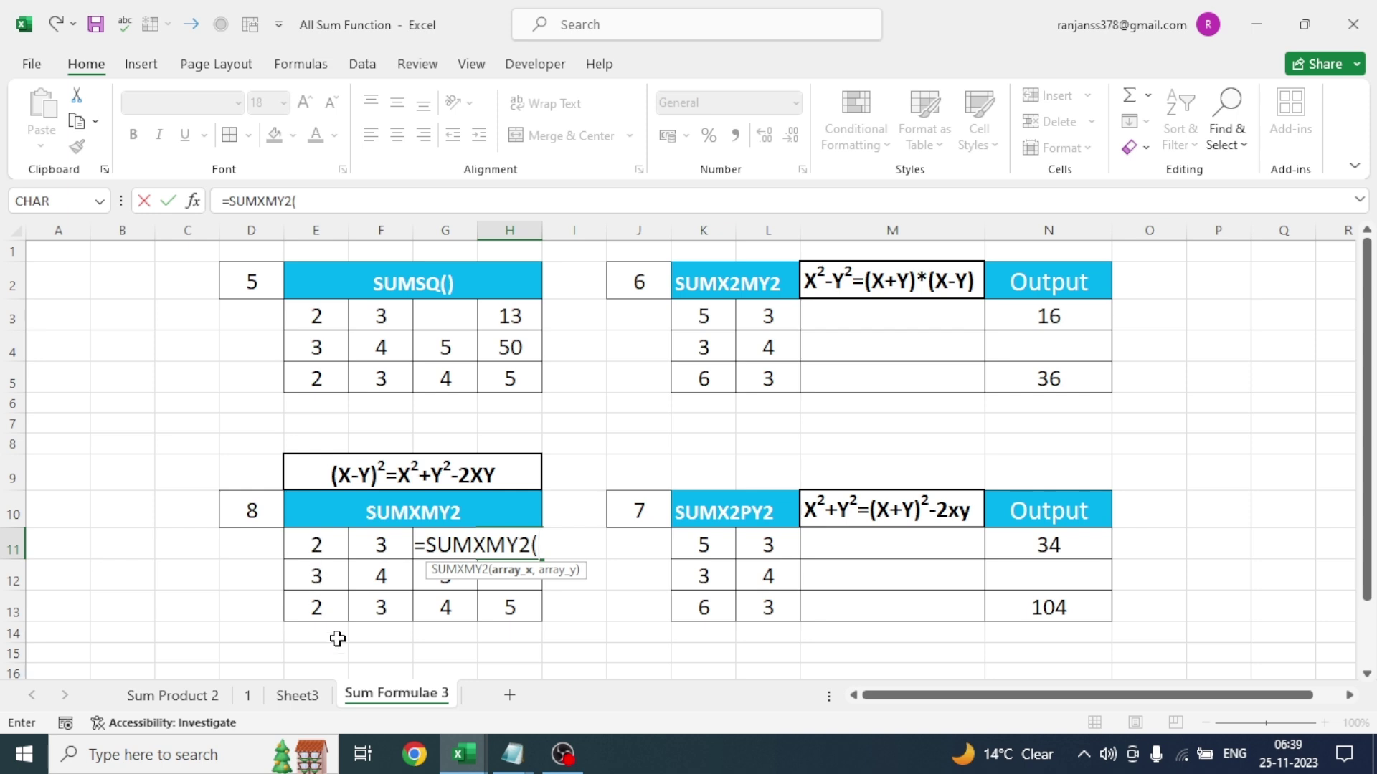
click(310, 545)
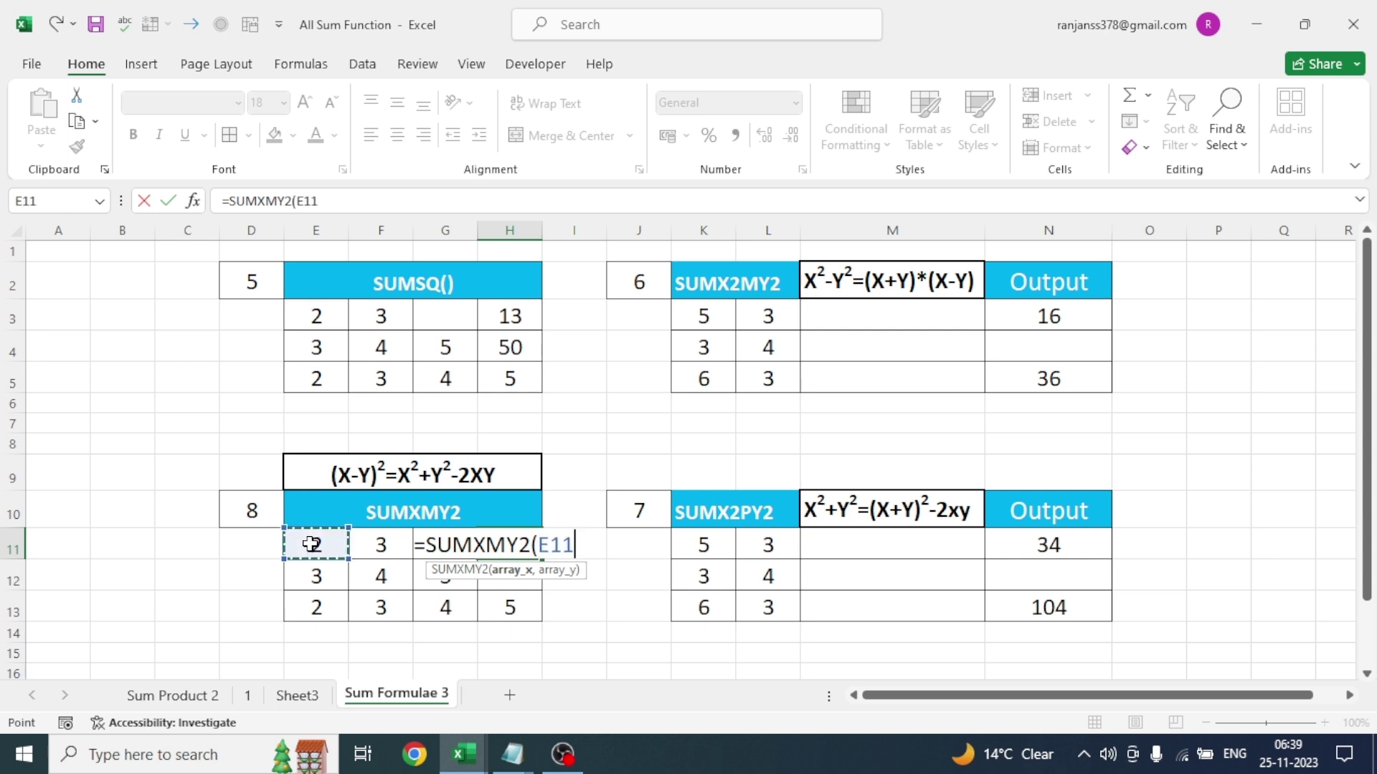
text(,)
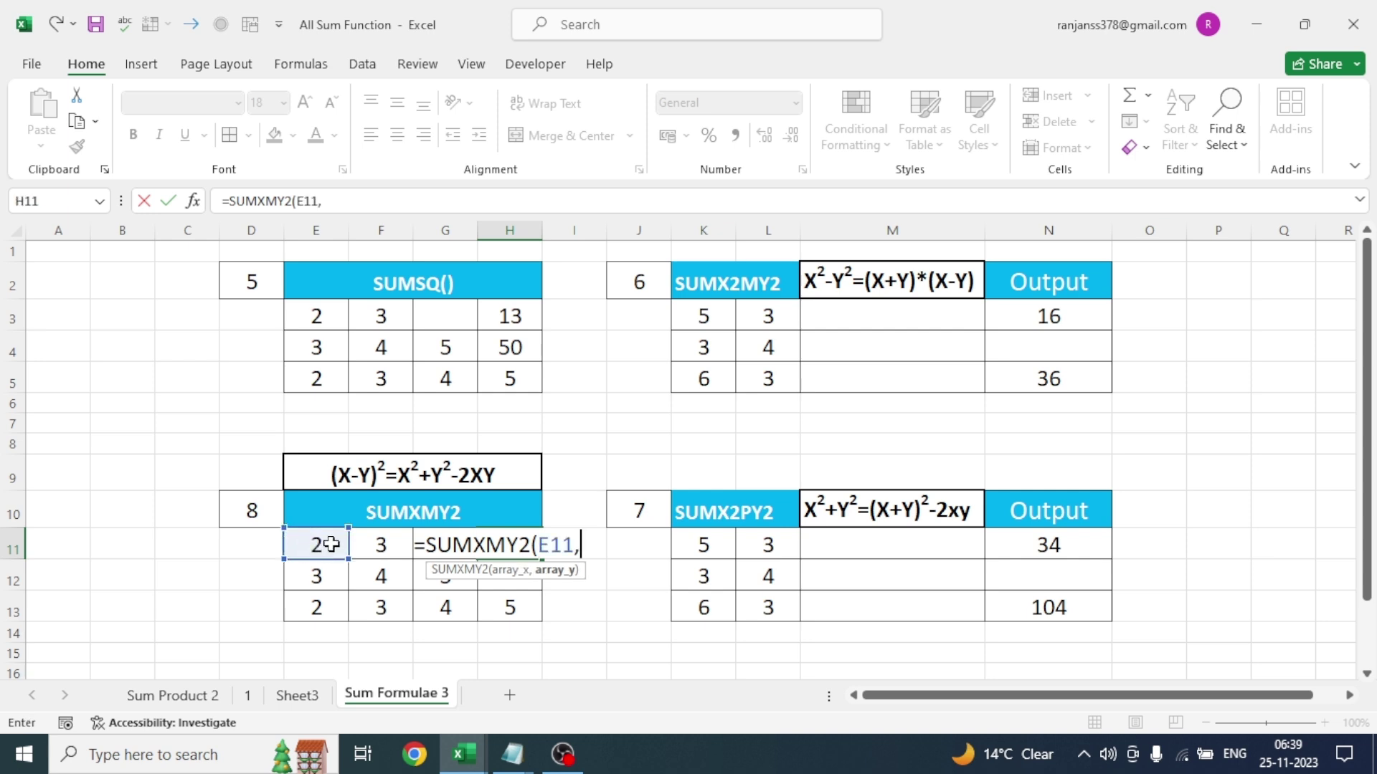
click(371, 547)
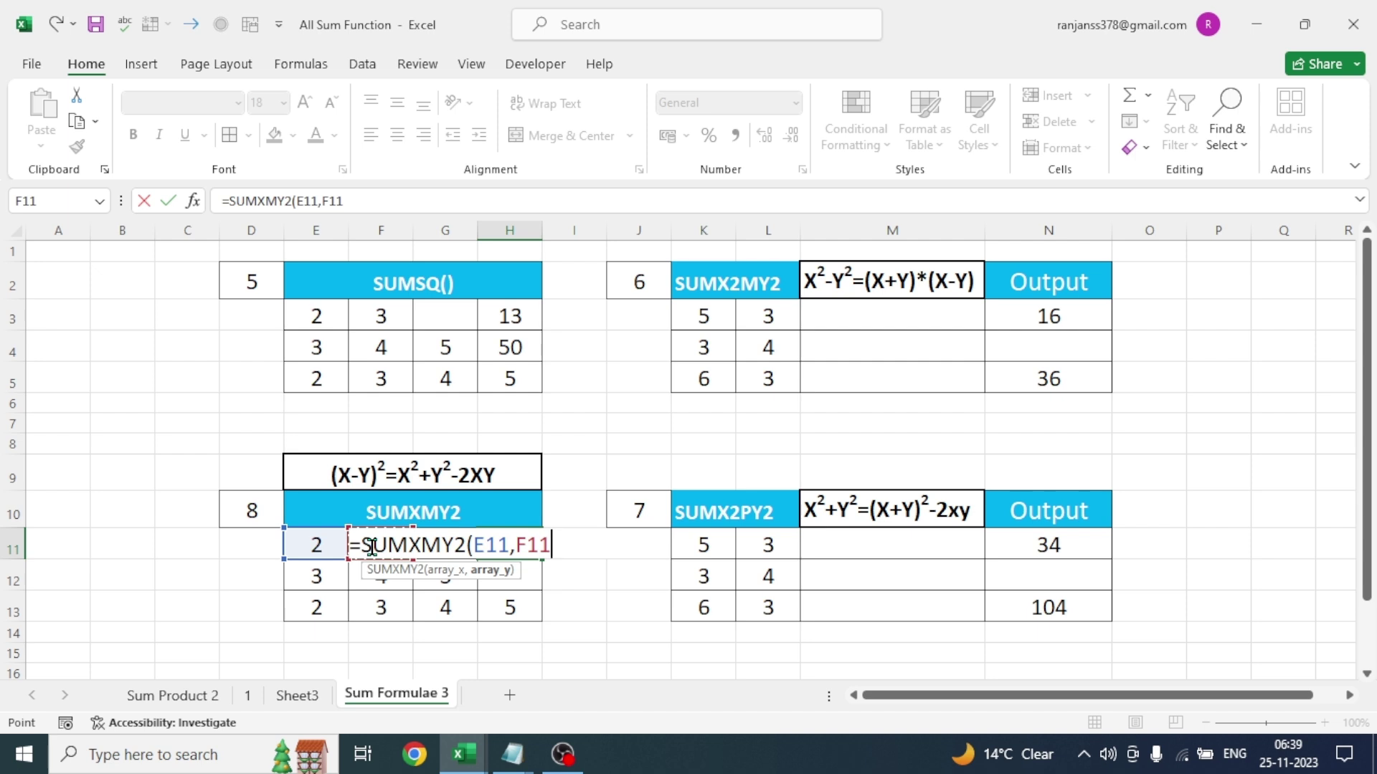
text())
key(Return)
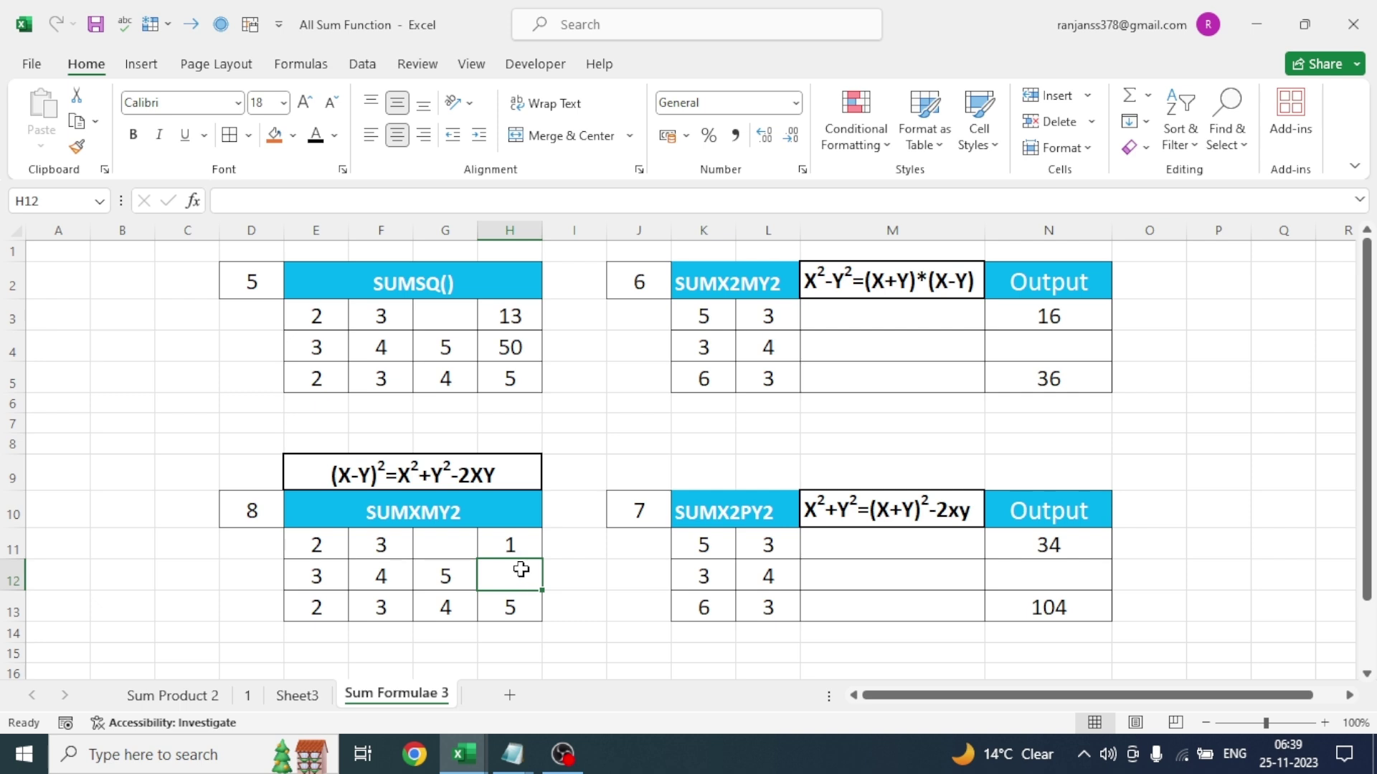
- Change the first X value of the SUMXMY2 table, cell E11, to 5
click(313, 544)
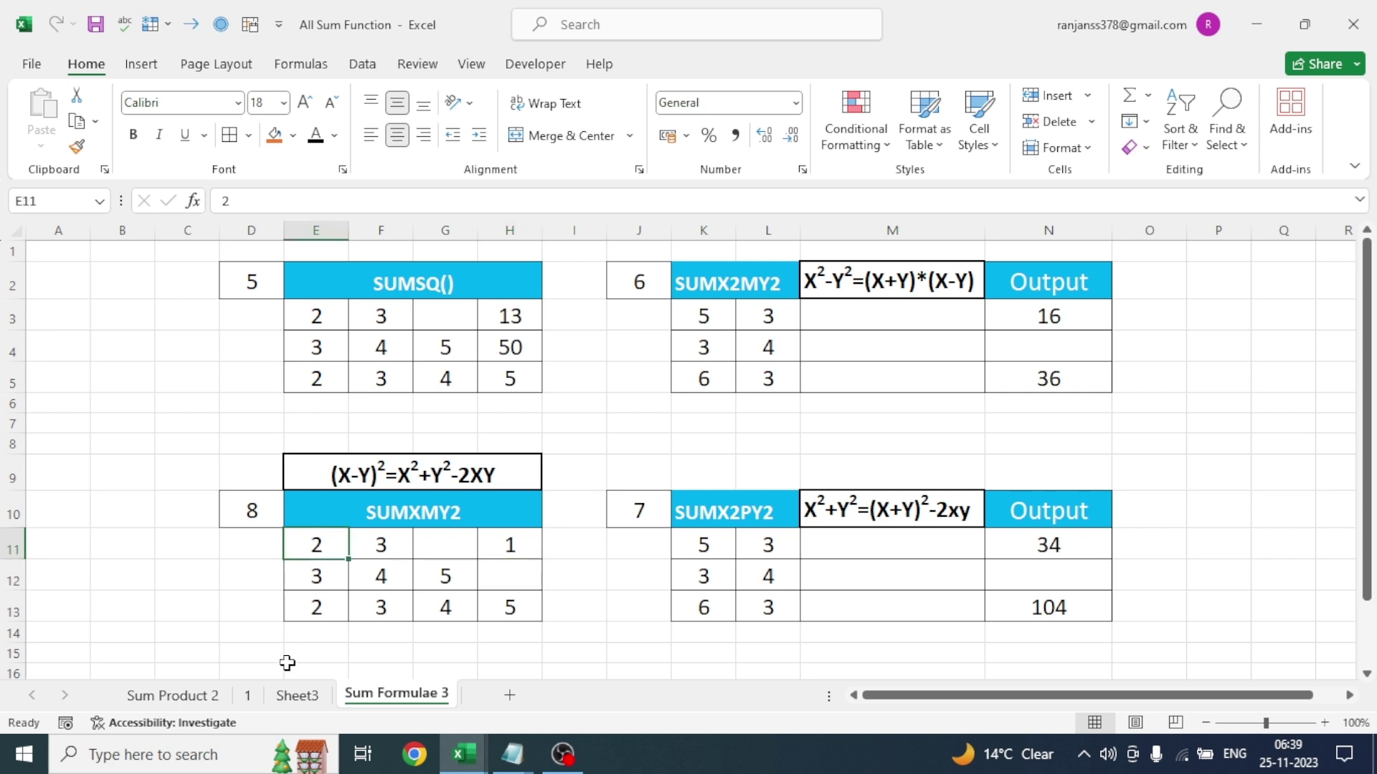
text(5)
key(Tab)
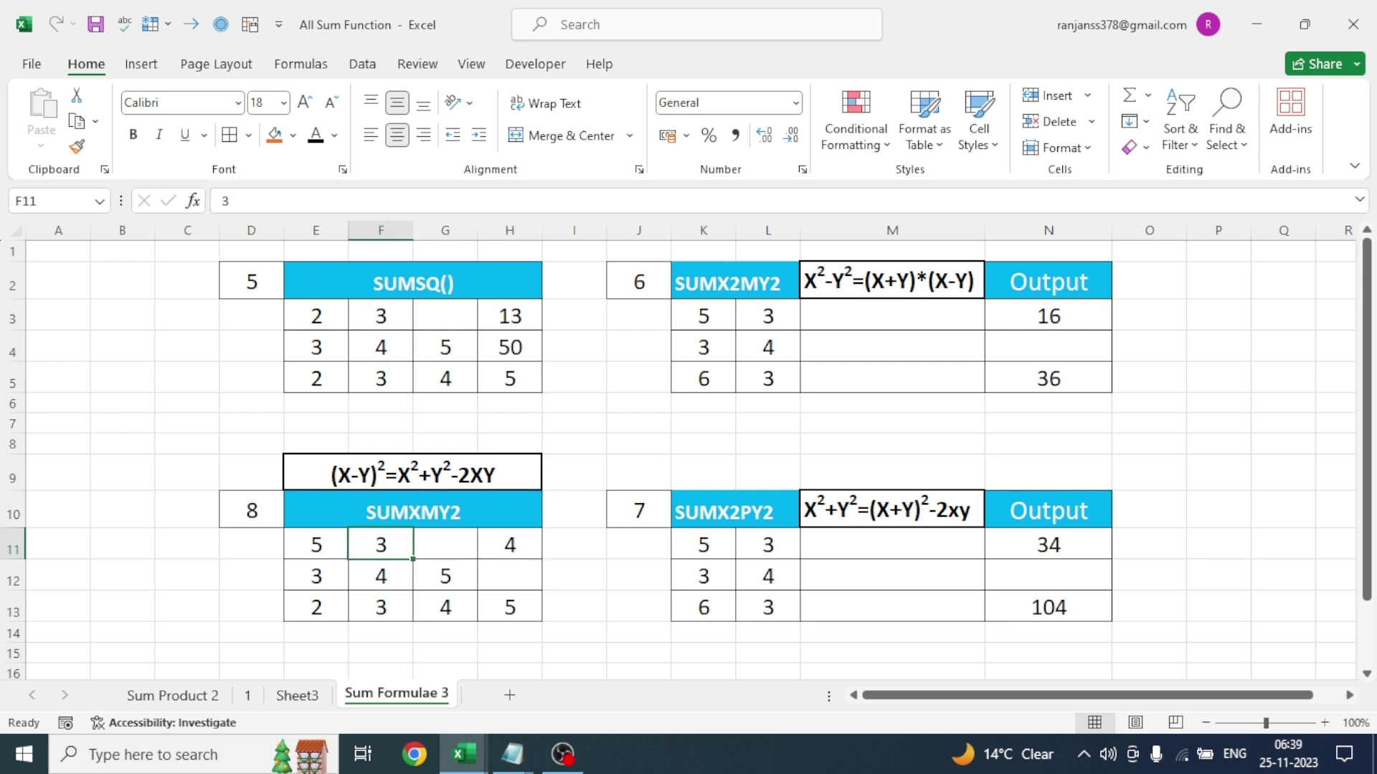
- Go to the function list on Sheet3 and select the SUMXMY2 entry in C9
click(296, 701)
click(245, 495)
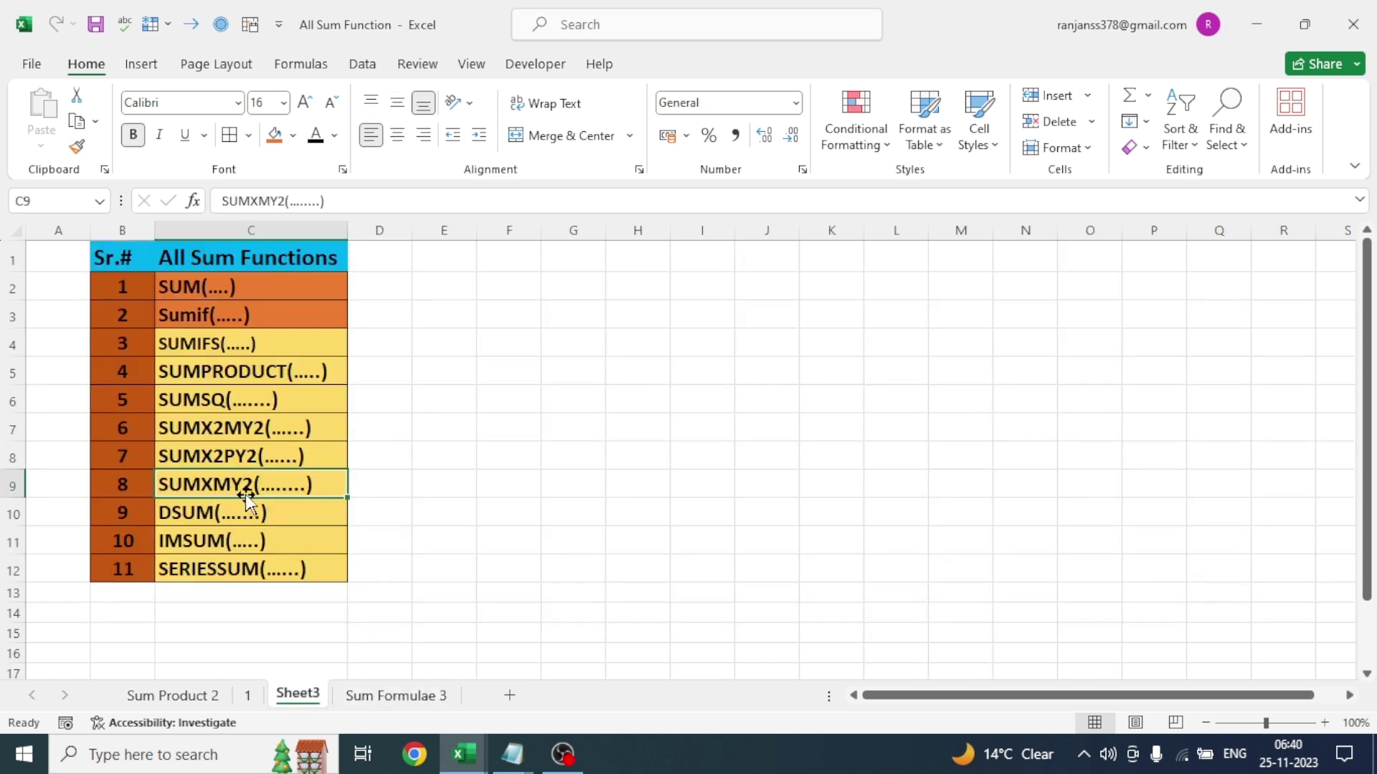